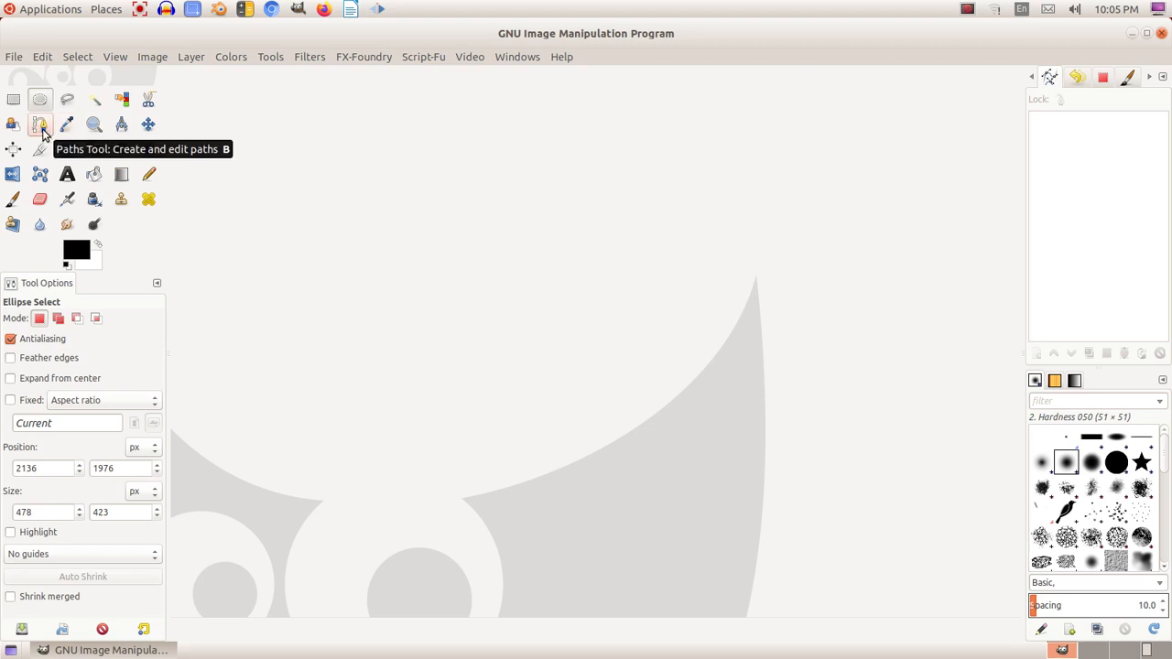
- Activate the Paths tool and open the recent file Chick and child.xcf
click(41, 131)
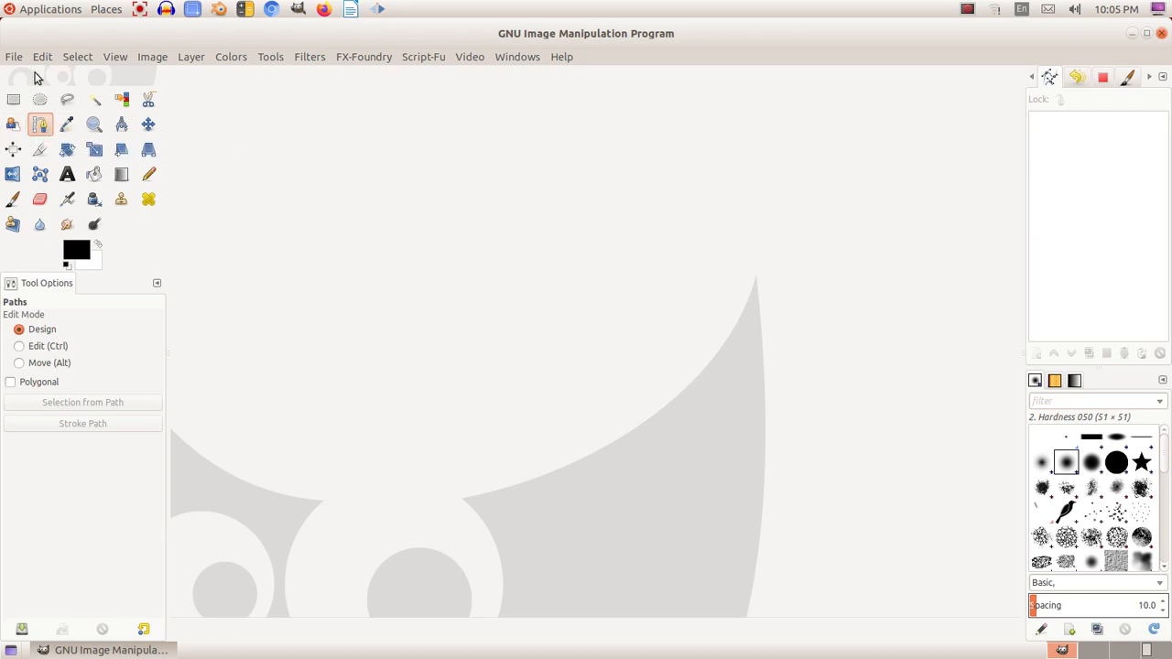
click(13, 56)
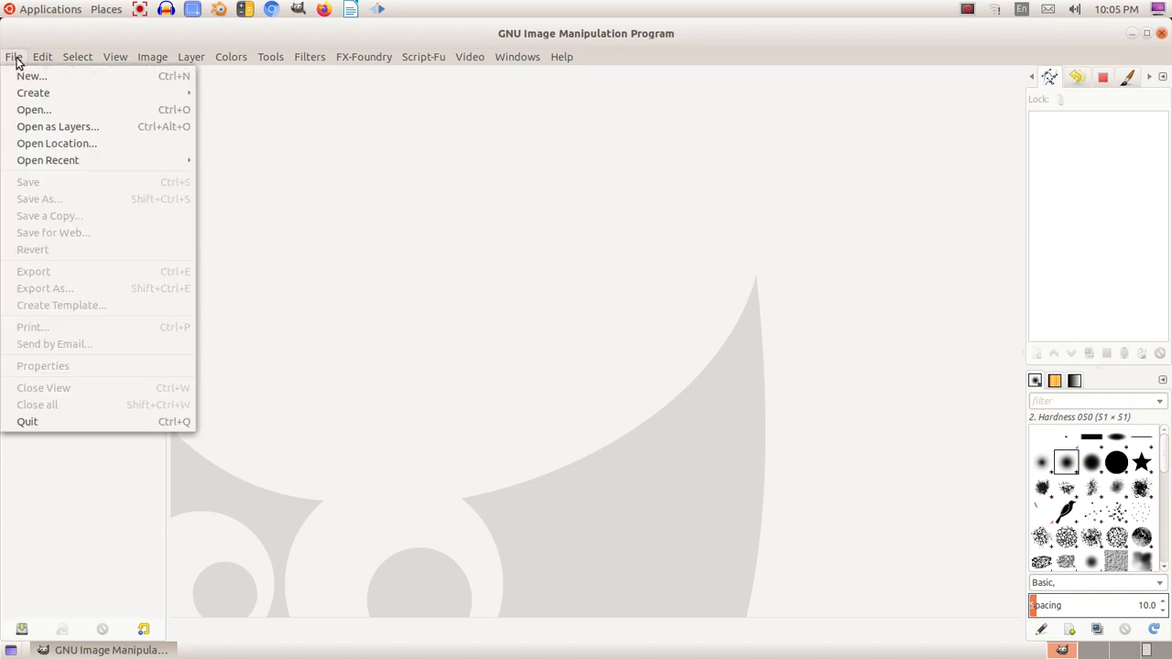
mouse_move(40, 161)
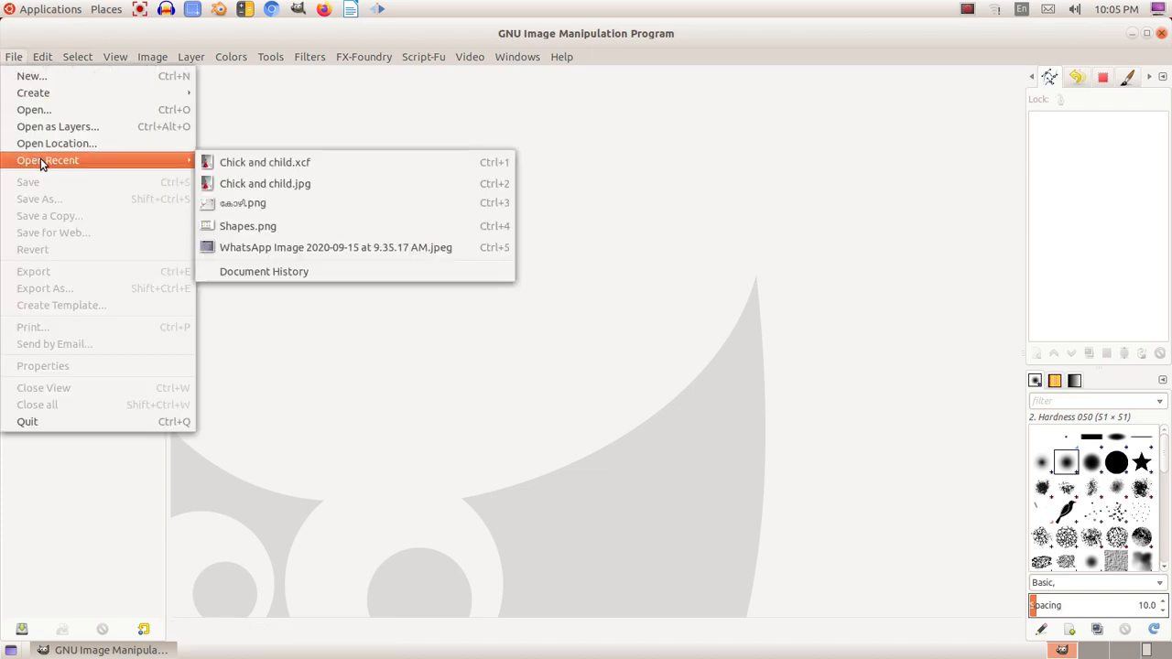
click(245, 165)
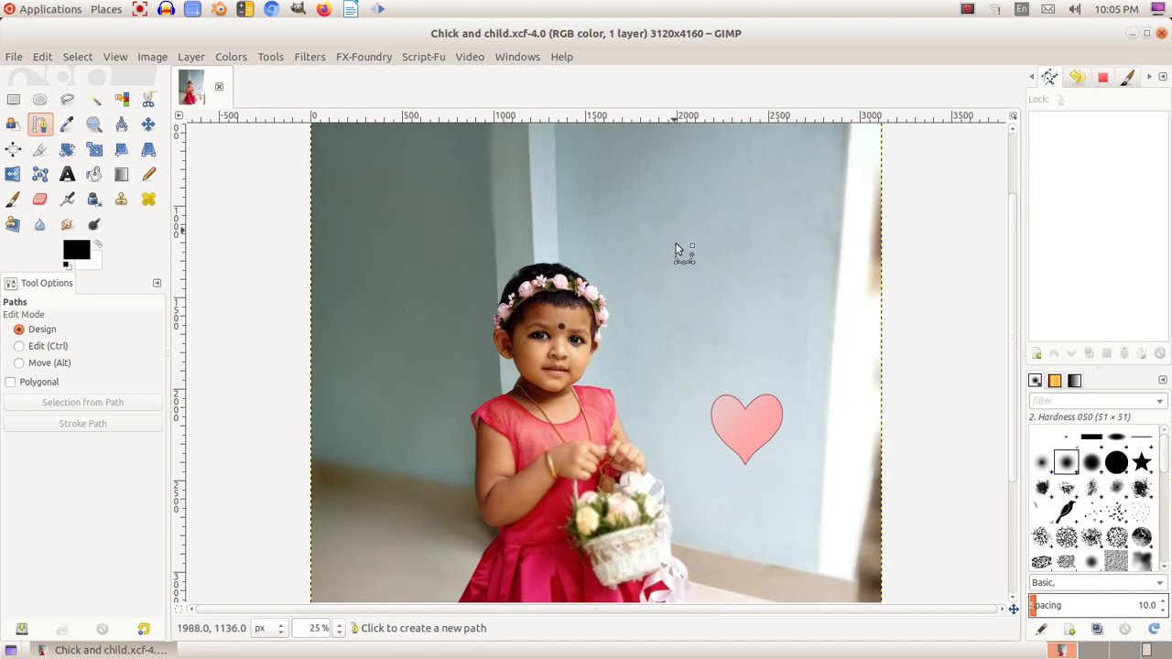
- Place a vertical guide through the heart's notch and bottom tip, and a horizontal guide across its widest part
scroll(793, 392, up, 3)
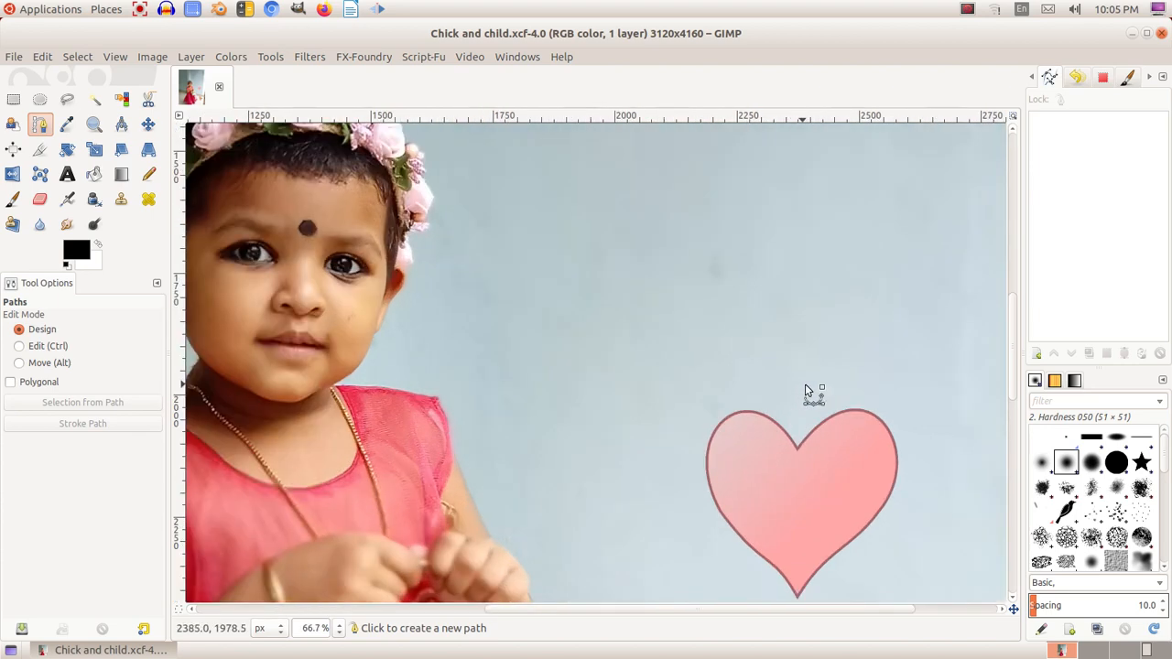
scroll(806, 384, down, 4)
scroll(828, 388, up, 3)
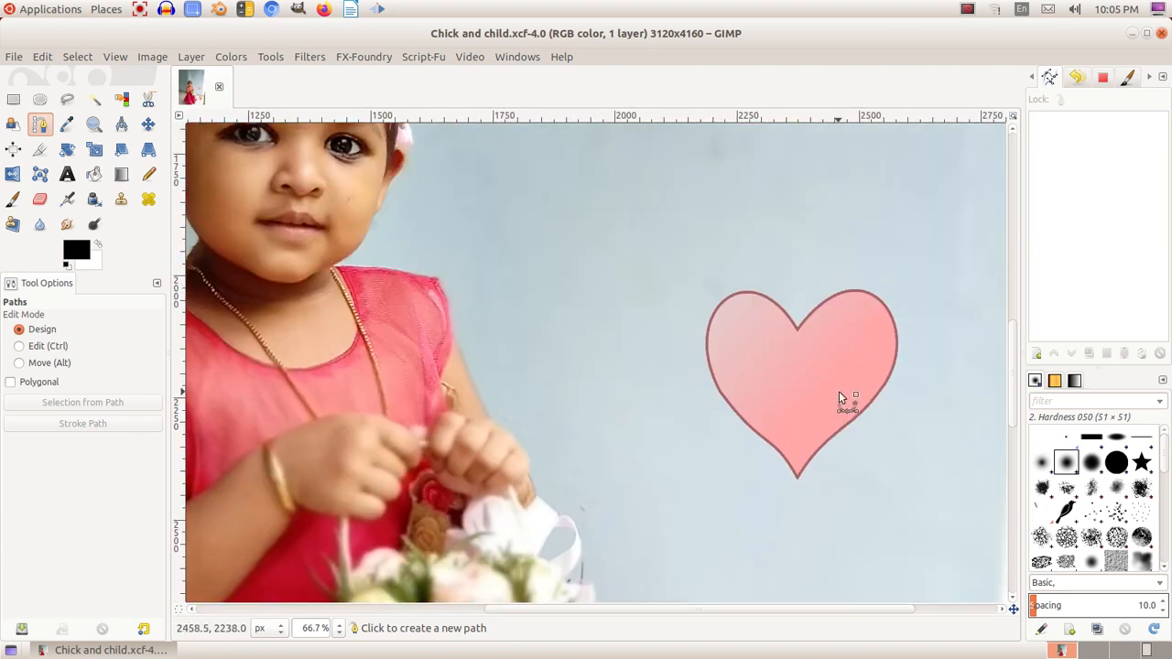
scroll(839, 391, up, 1)
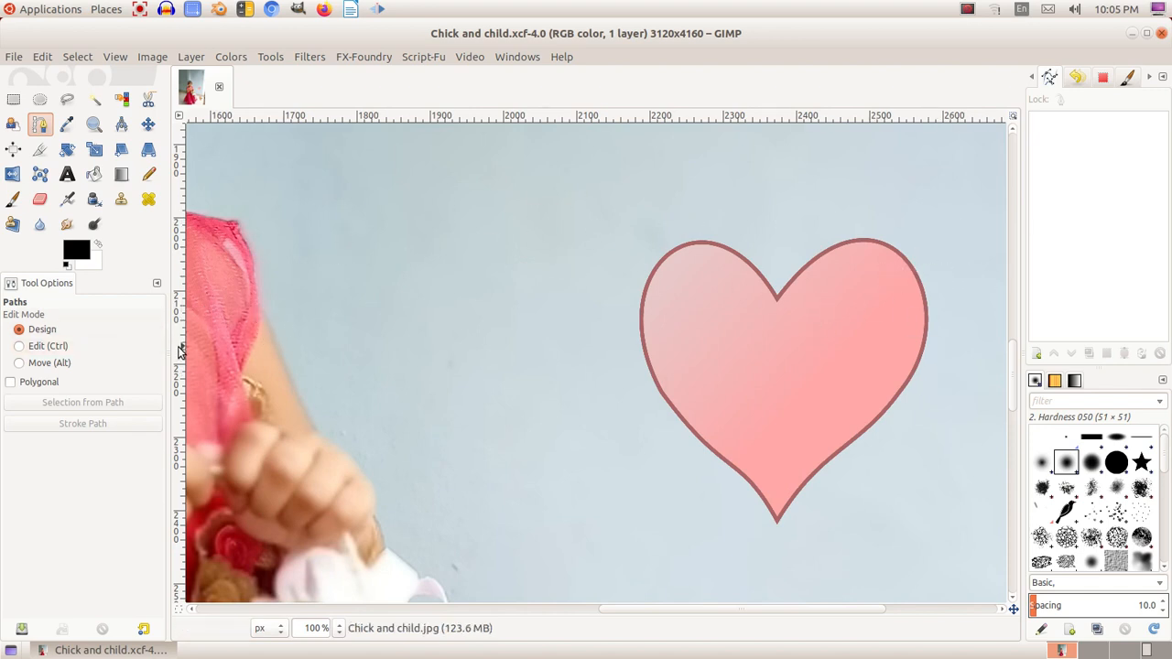
drag(181, 351, 777, 400)
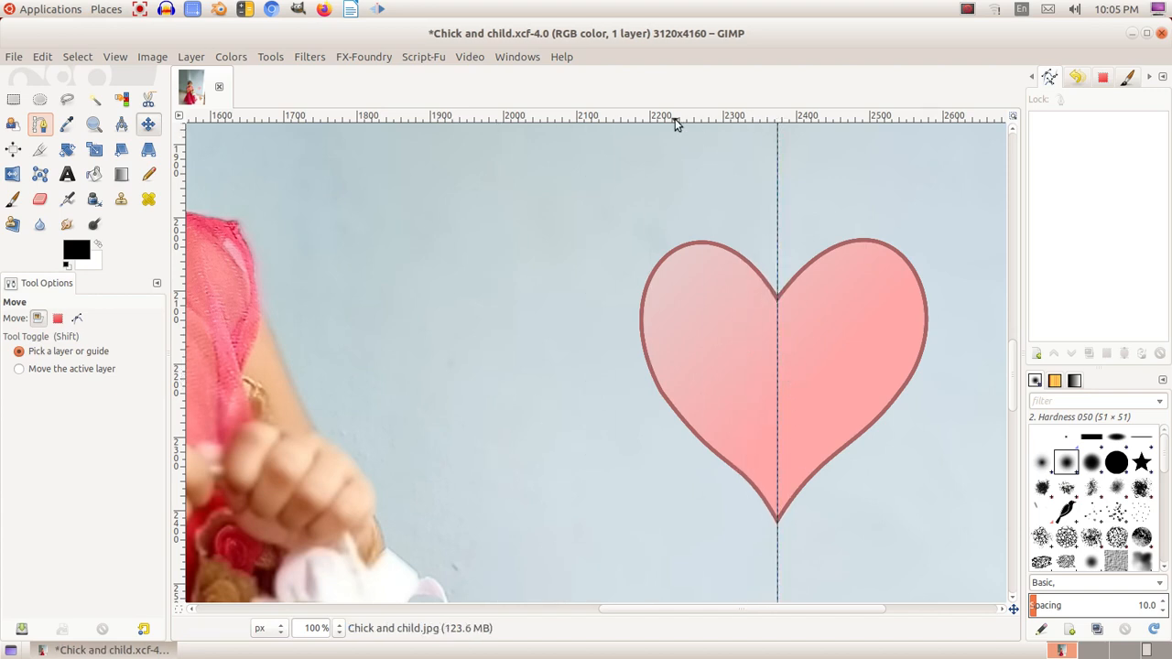
drag(675, 123, 707, 331)
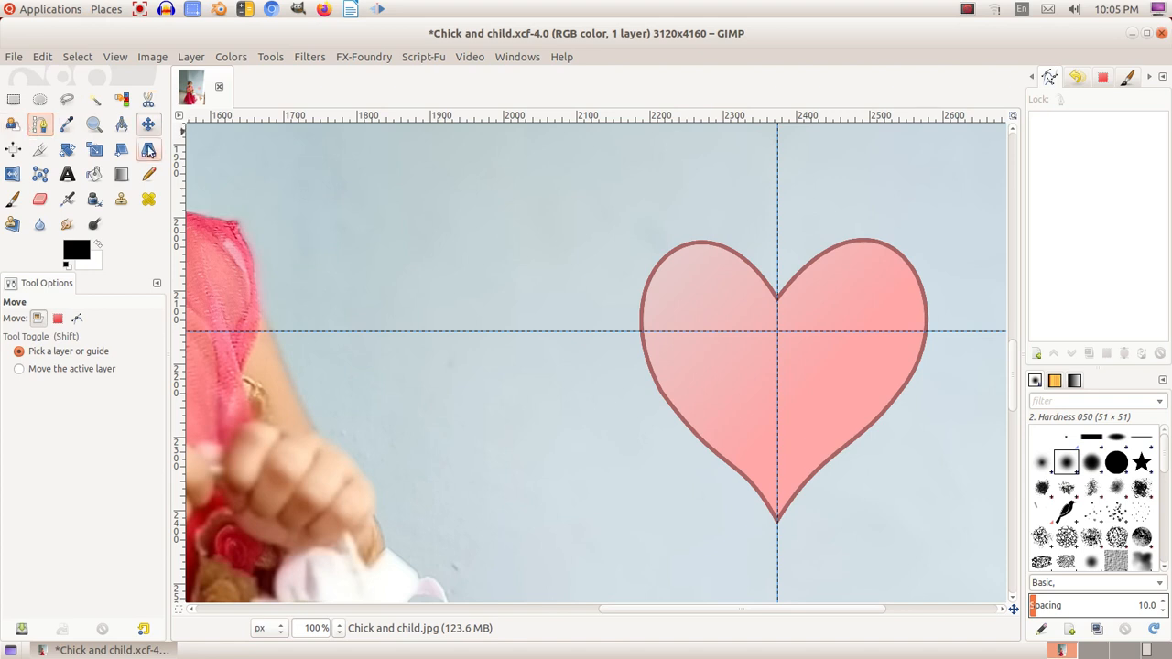
- Create a closed four-anchor path joining the heart's bottom tip, right edge, upper notch and left edge, using the guides
click(41, 124)
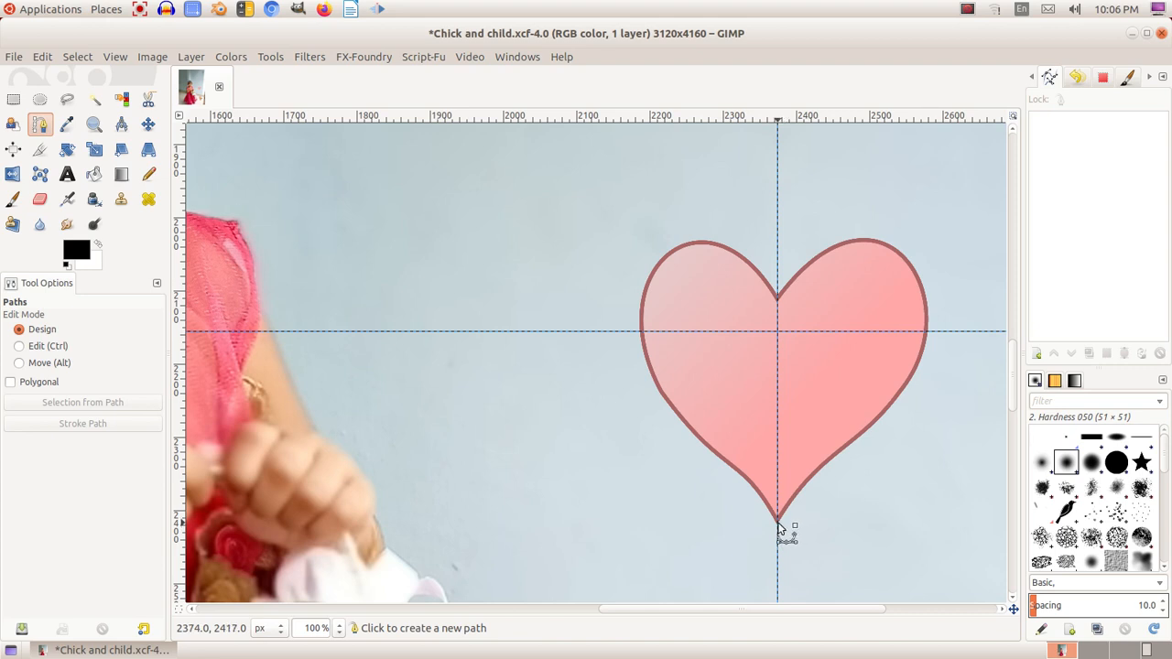
click(778, 525)
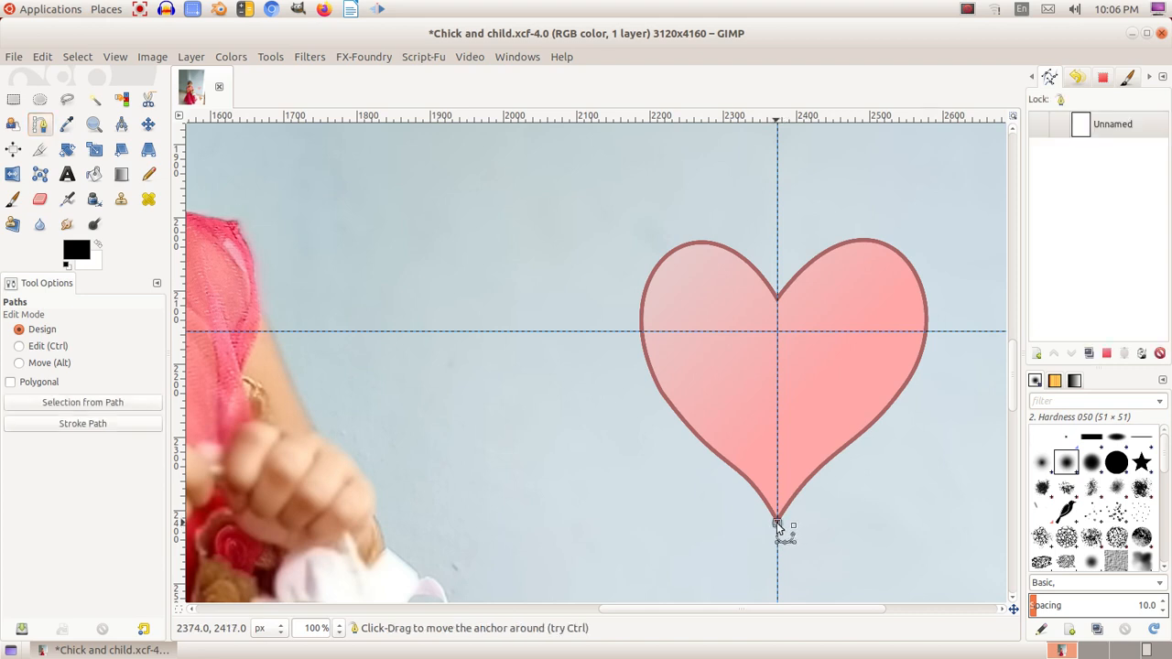
click(925, 331)
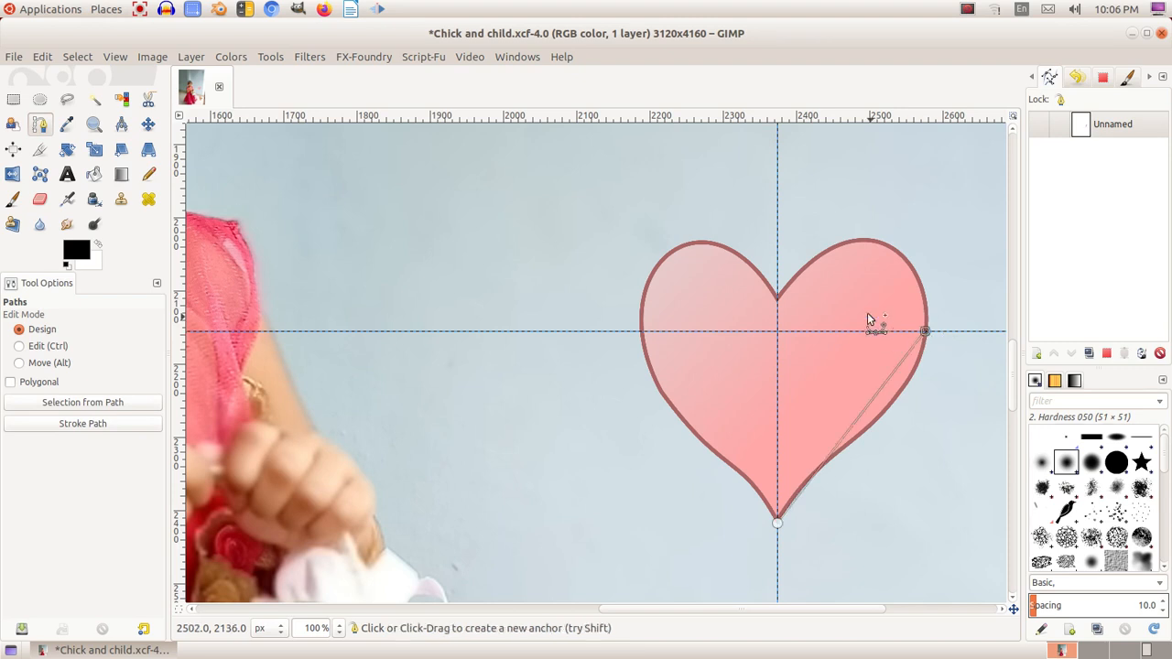
click(777, 299)
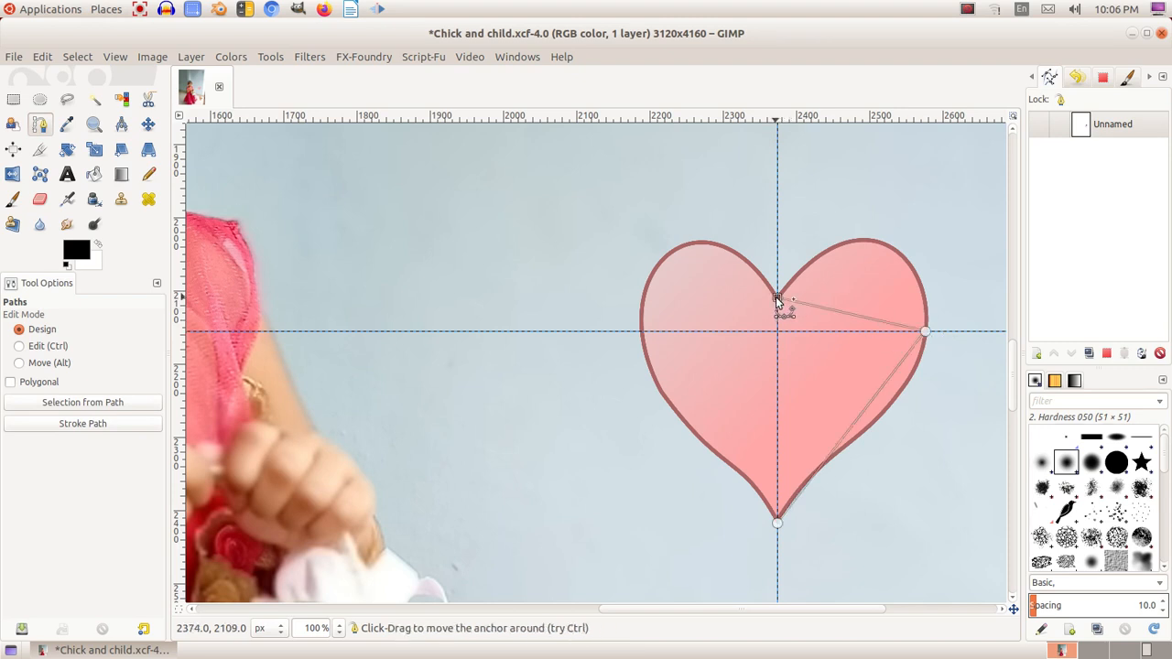
click(641, 332)
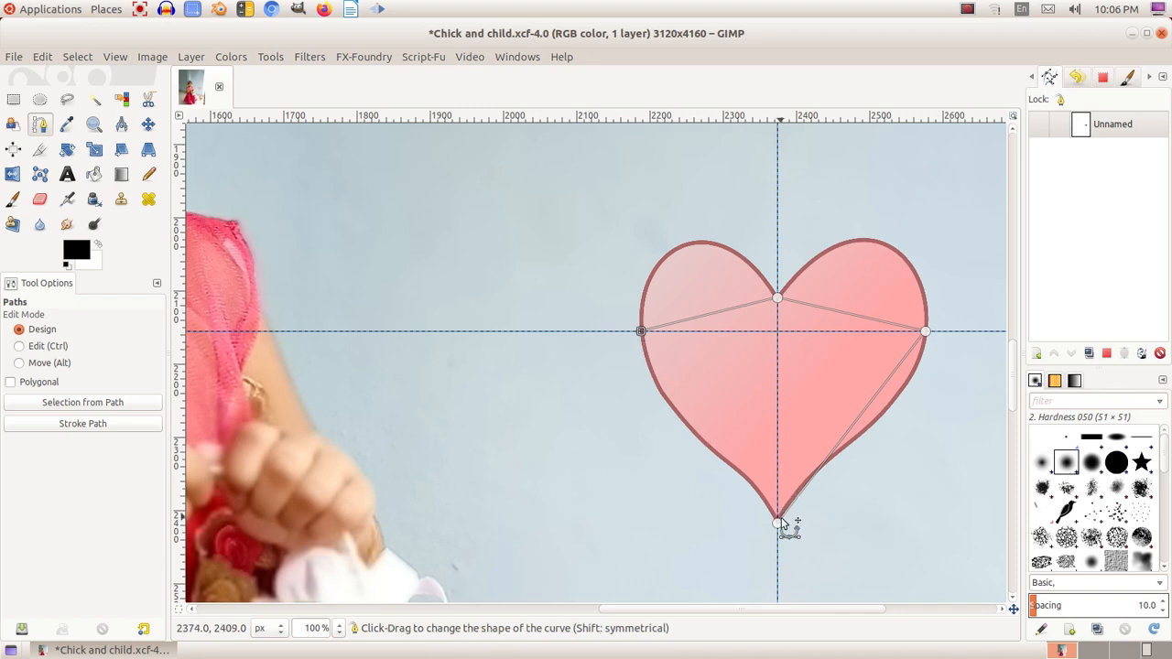
key(ctrl)
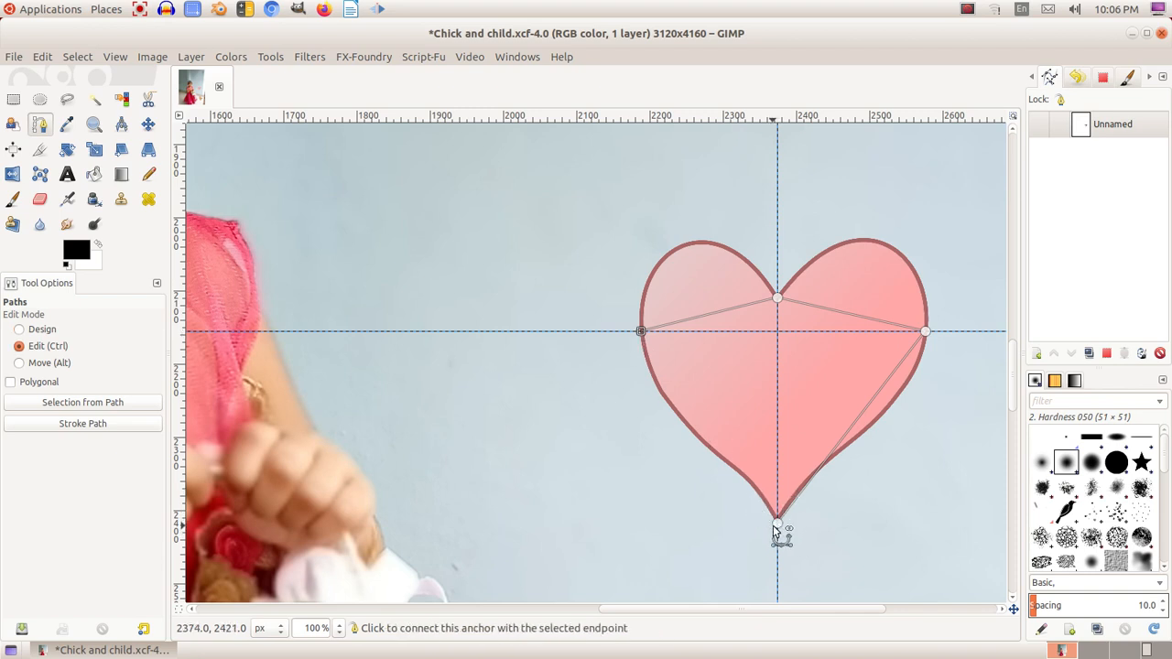
key(ctrl)
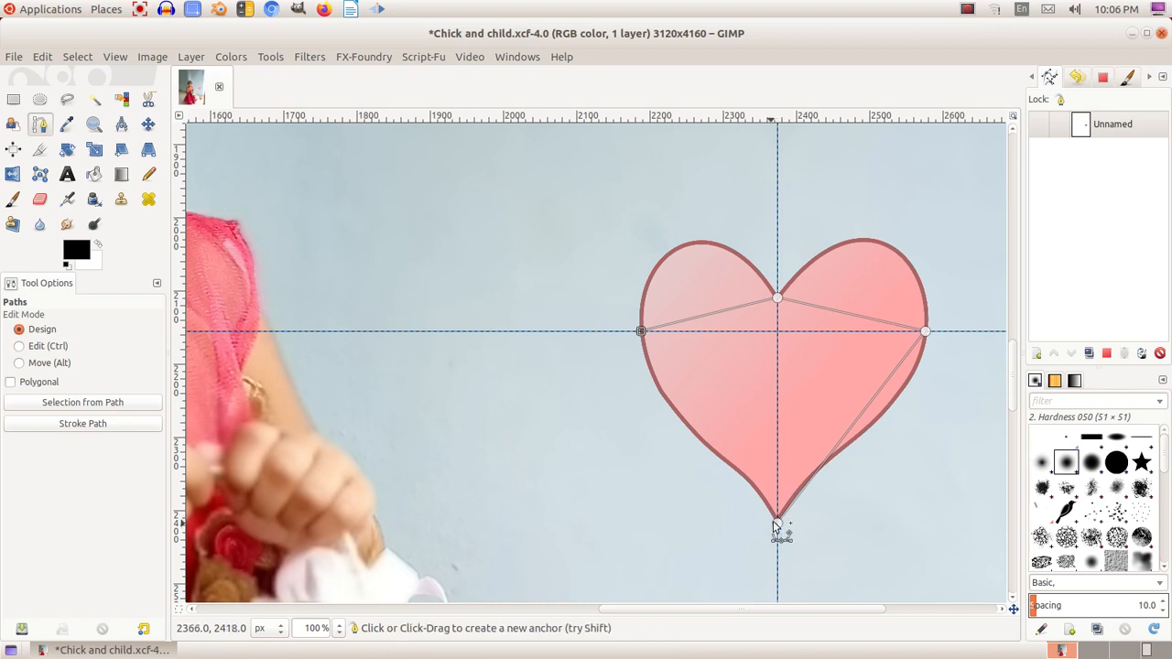
key(ctrl)
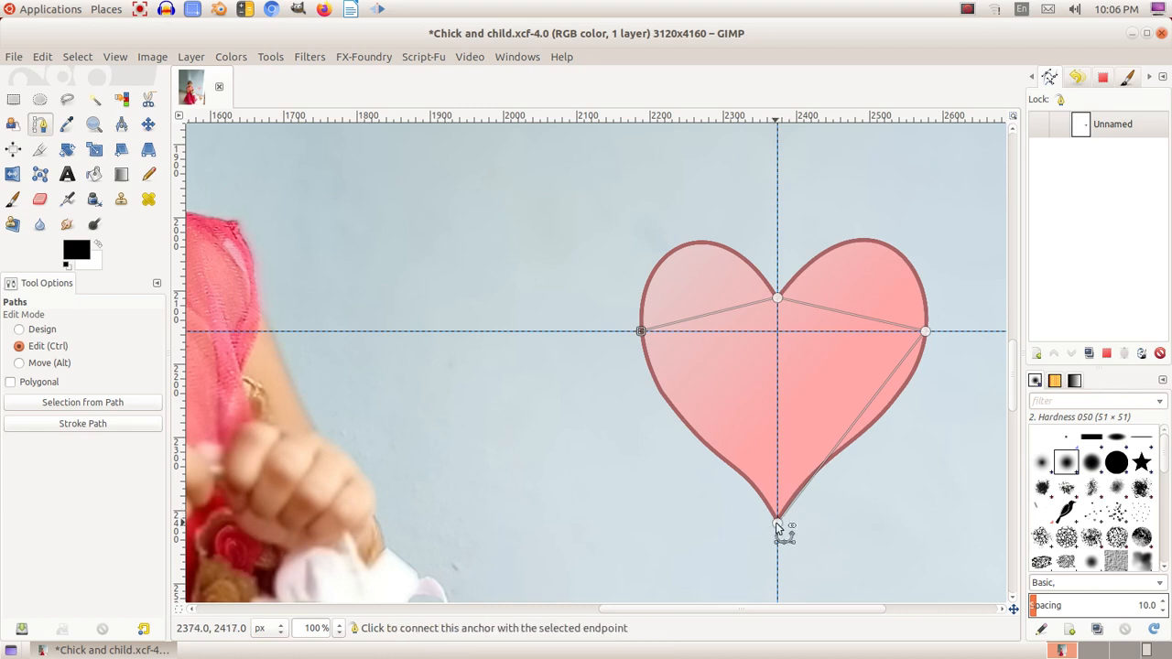
ctrl+click(776, 522)
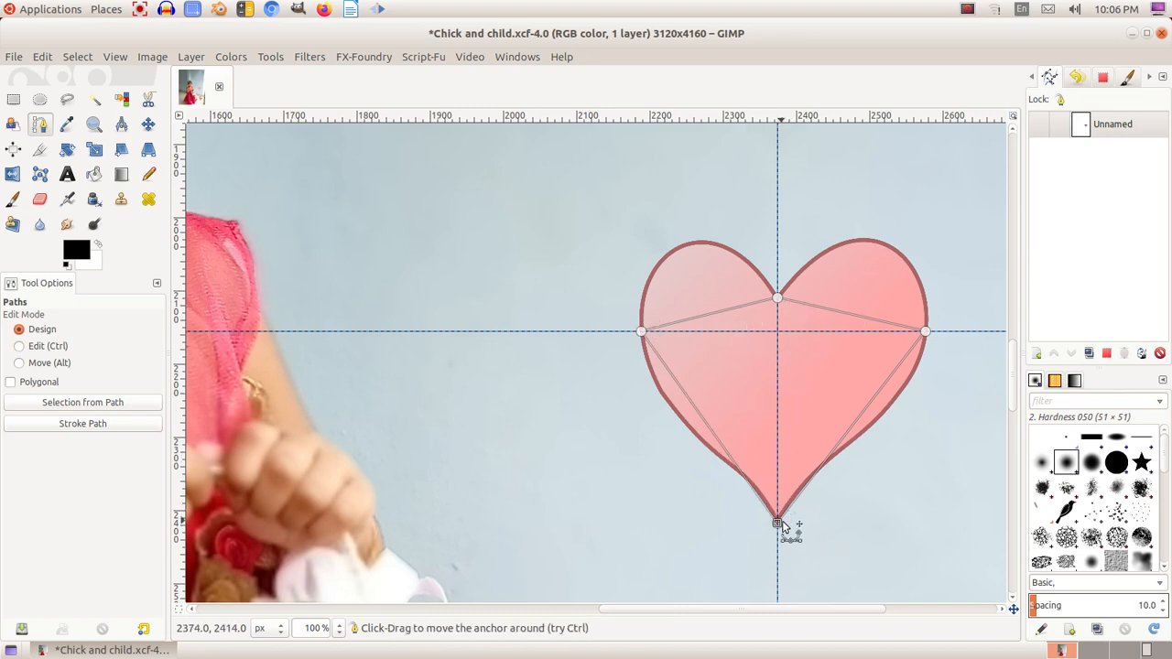
- Curve the path's upper-right segment and adjust both handles to follow the outline of the heart's right lobe
click(842, 315)
drag(845, 316, 879, 236)
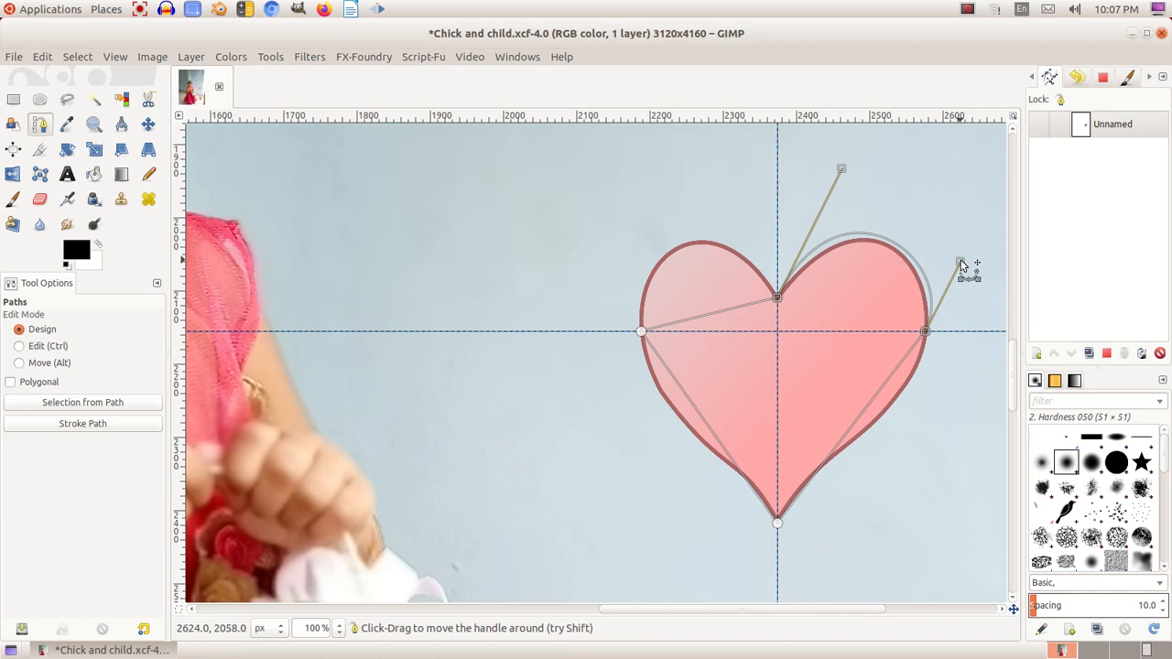
drag(961, 263, 956, 265)
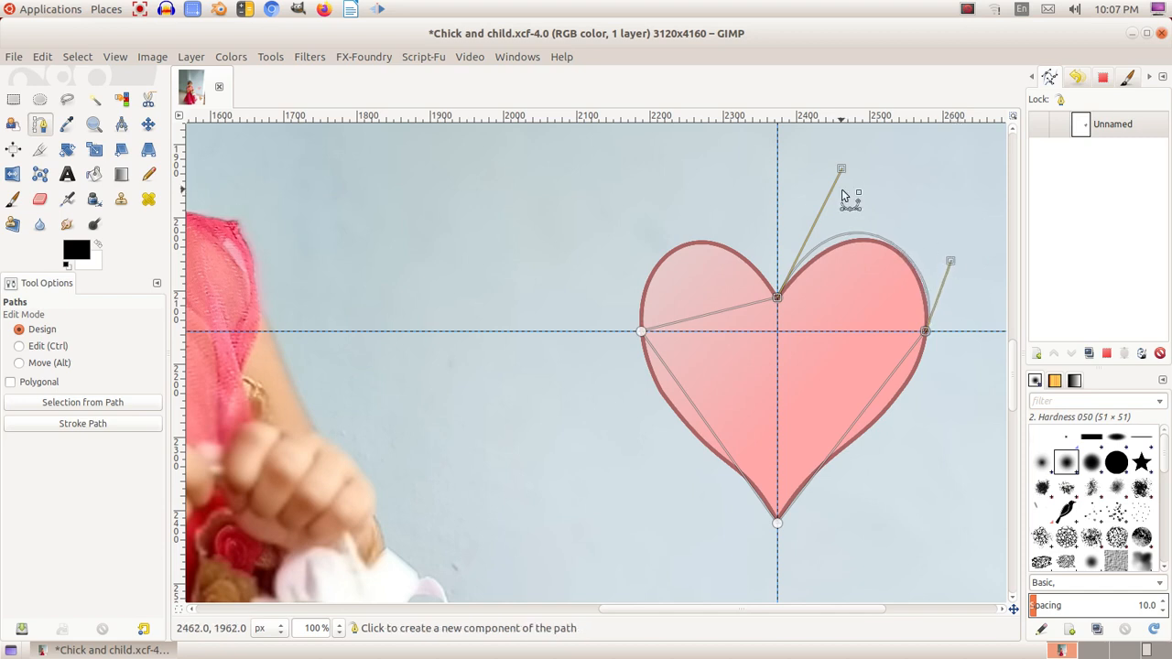
drag(842, 168, 852, 178)
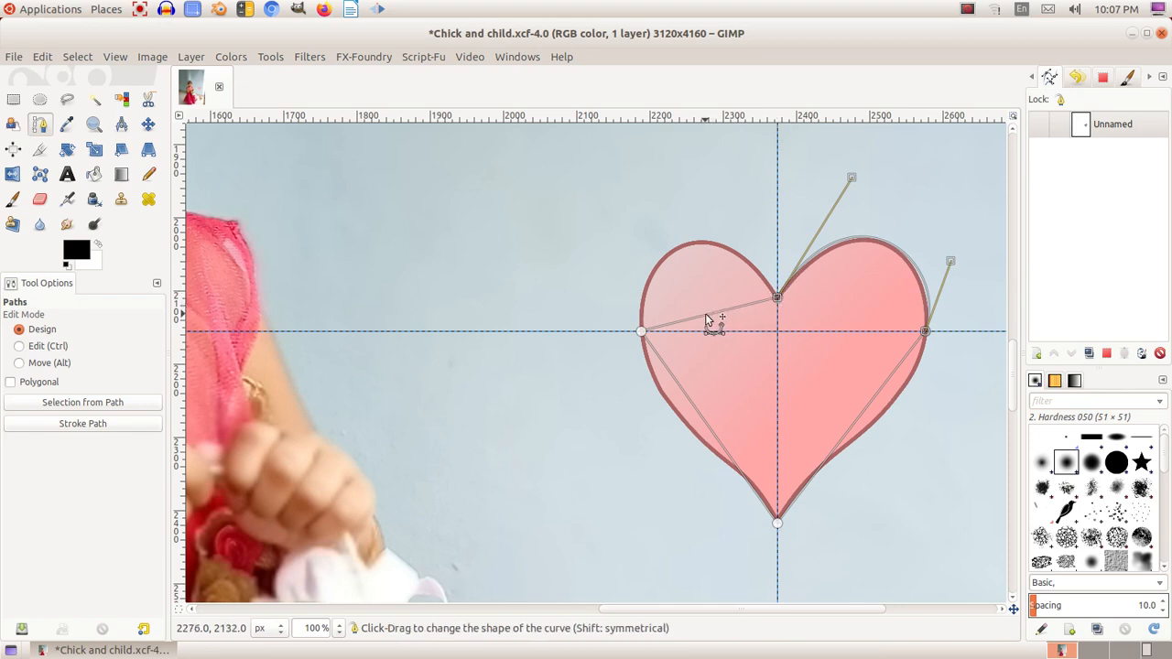
- Curve the path's upper-left segment and adjust both handles to follow the outline of the heart's left lobe
drag(706, 316, 691, 236)
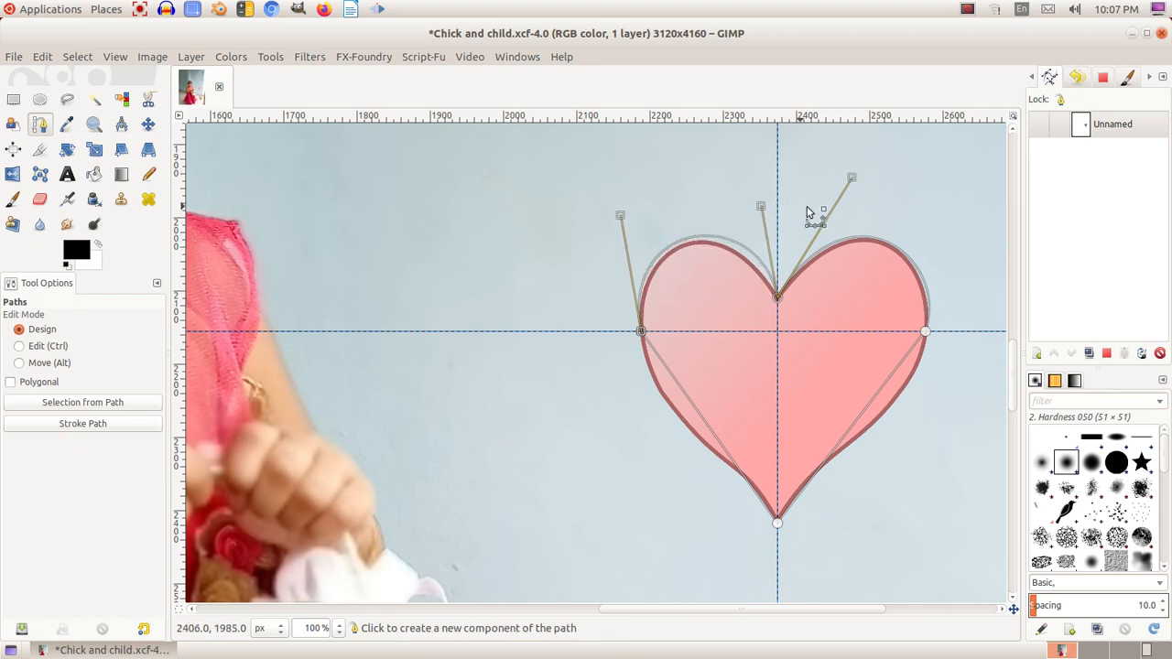
drag(767, 204, 741, 203)
drag(628, 223, 629, 224)
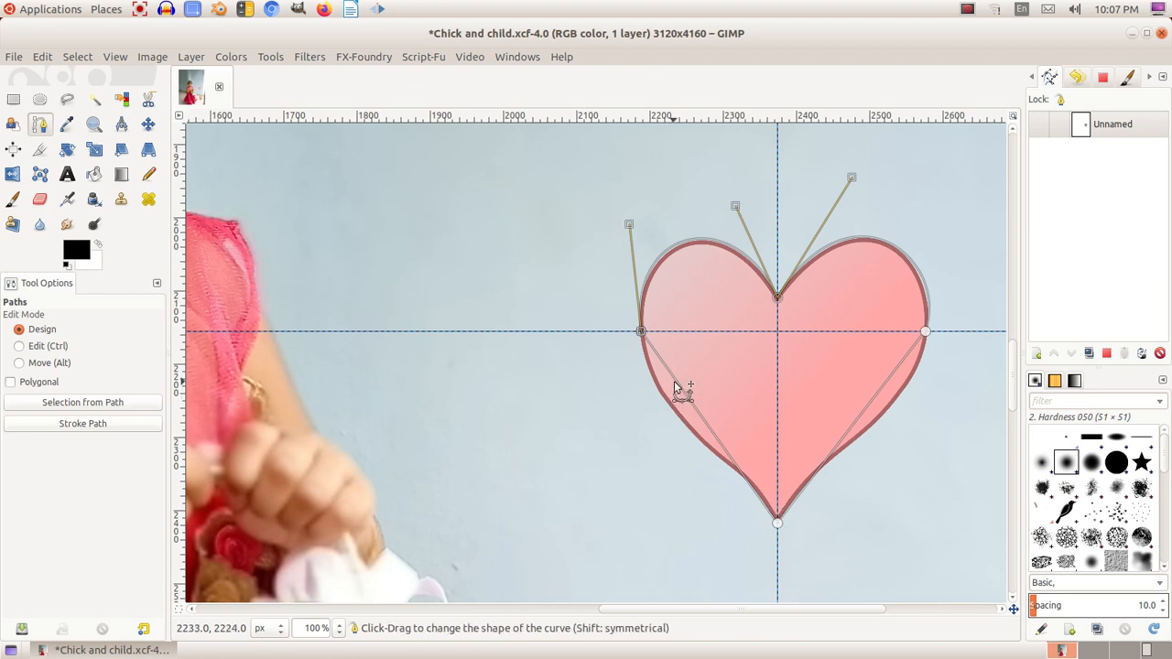
- Bend the path's lower-left segment between the left anchor and the bottom tip to give it curve handles
drag(680, 388, 669, 406)
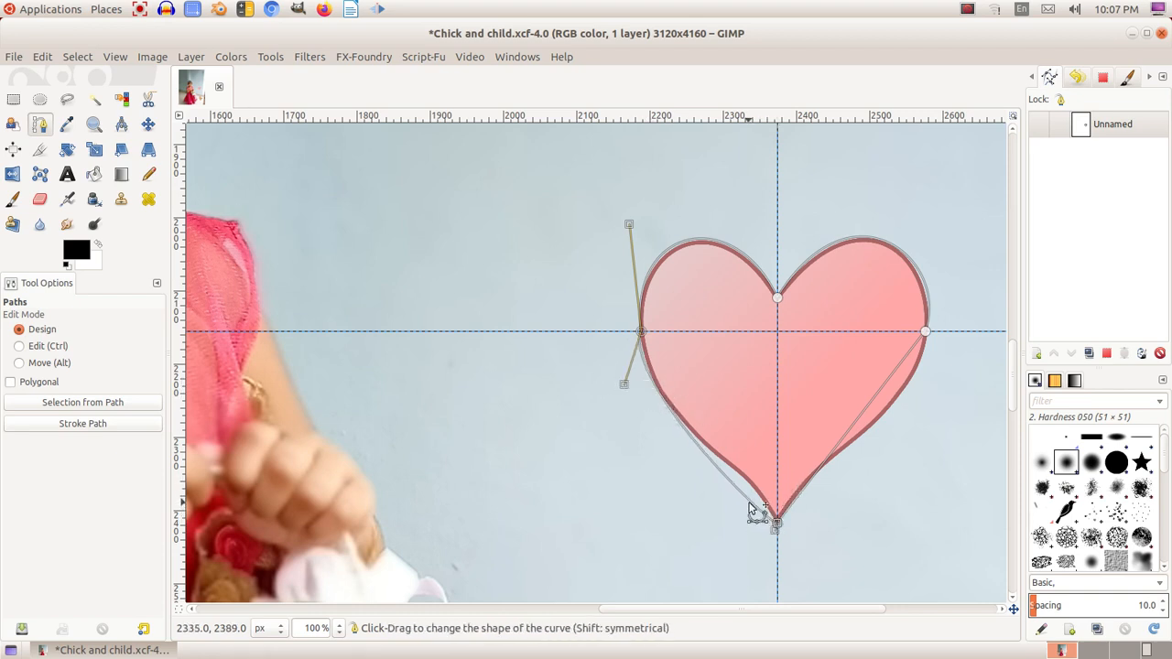
drag(752, 508, 752, 474)
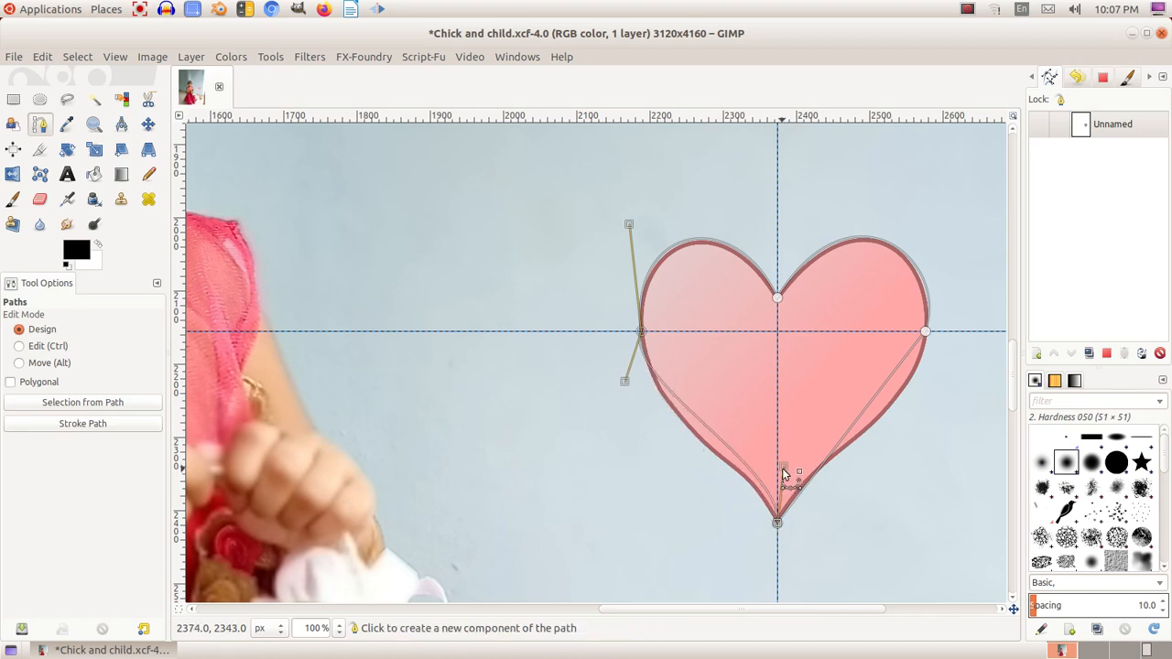
click(781, 468)
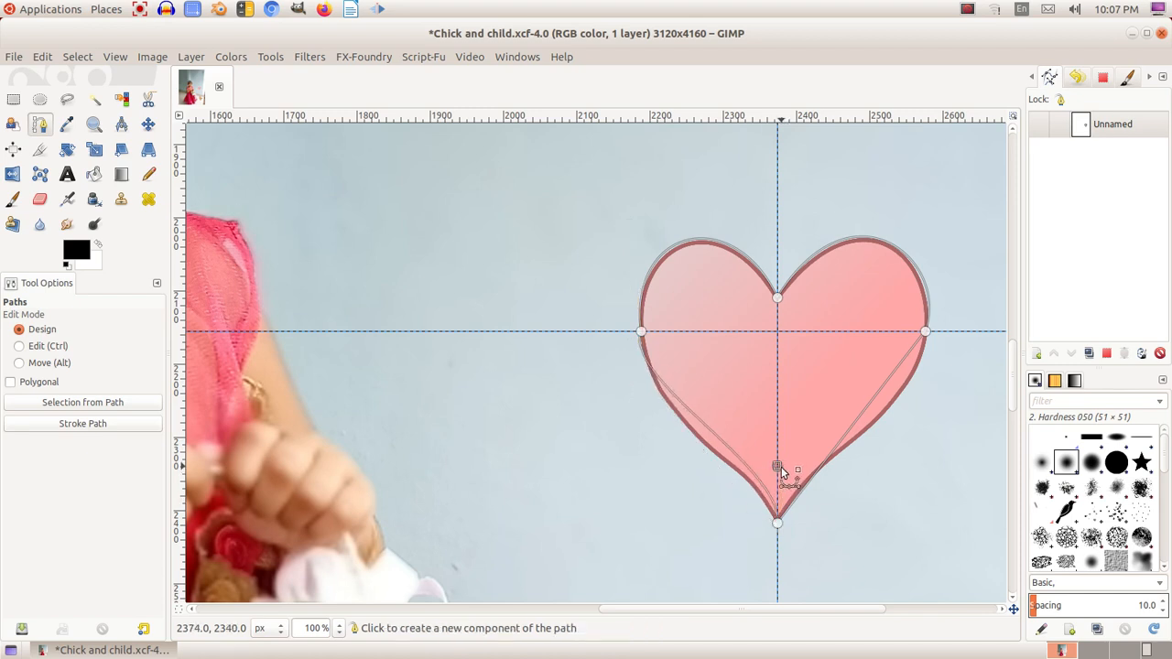
key(ctrl)
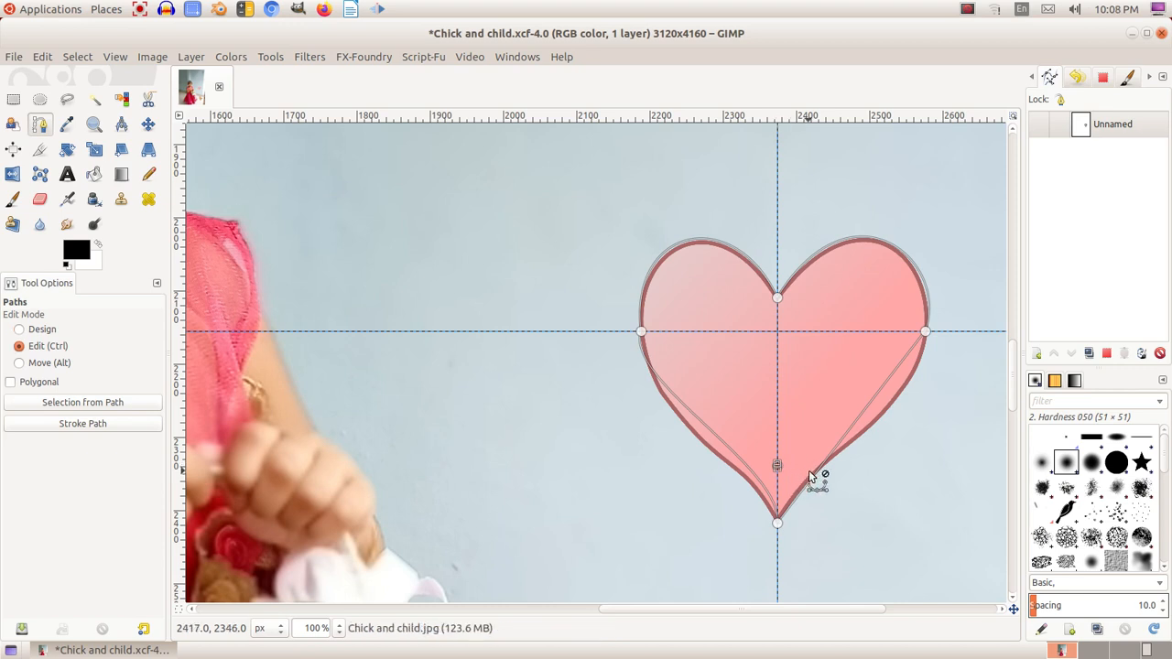
key(ctrl+z)
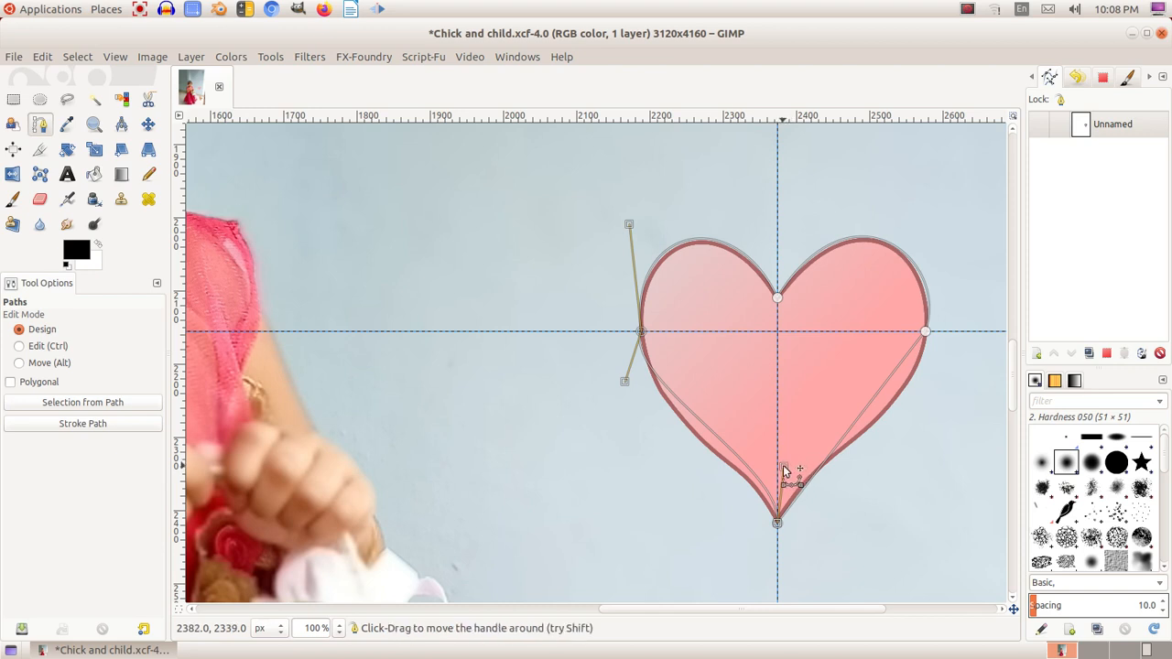
- Adjust the bottom anchor's left handle and both left-anchor handles so the path follows the heart's lower-left edge
drag(778, 467, 752, 468)
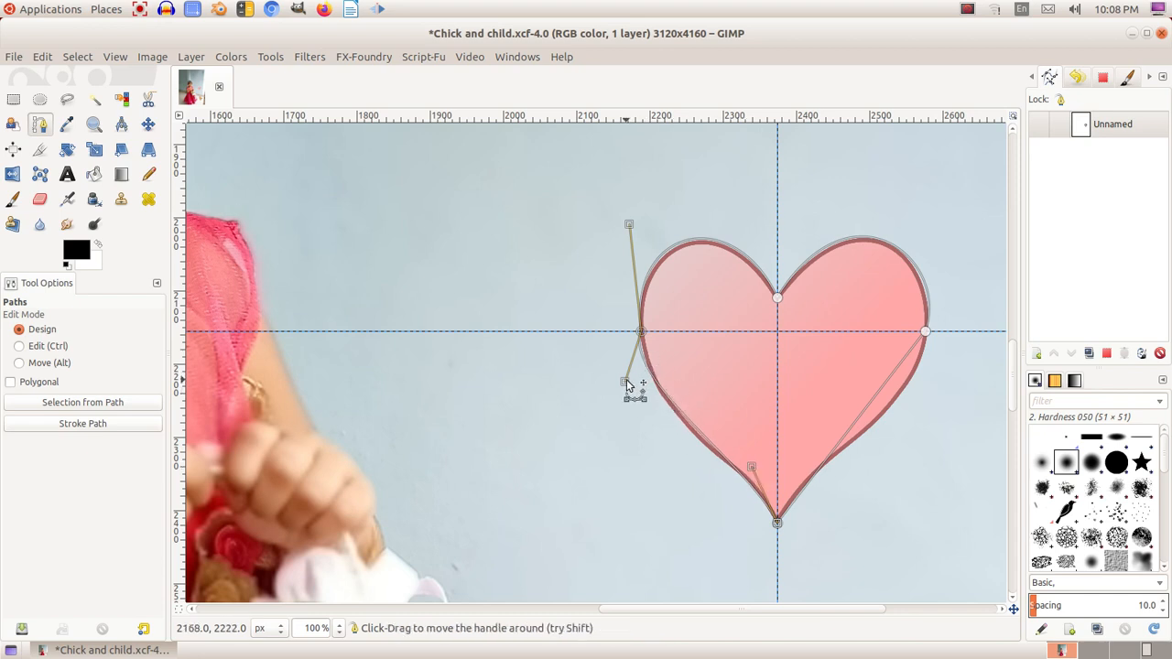
drag(627, 384, 653, 441)
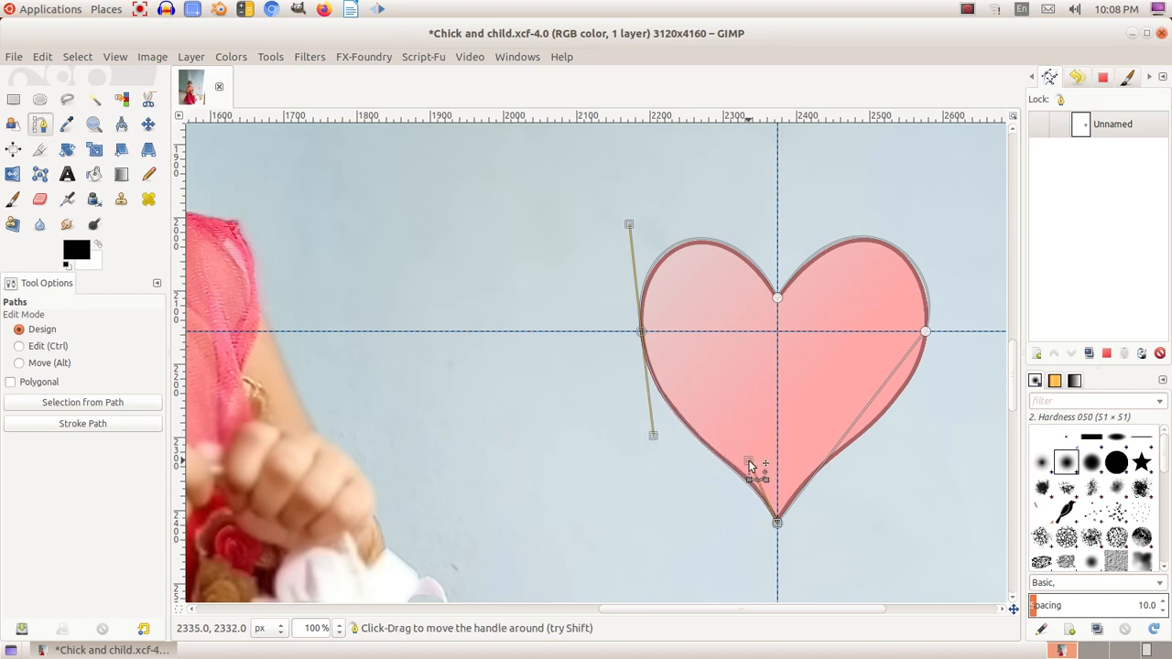
drag(629, 224, 631, 232)
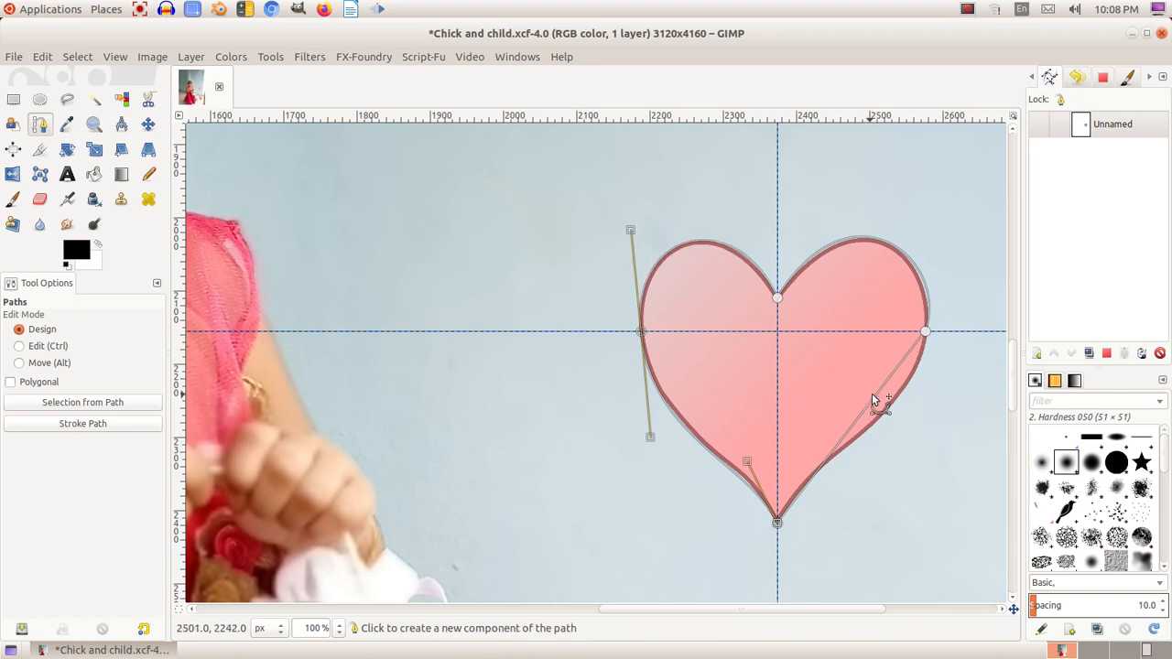
- Curve the path's lower-right segment along the heart's edge with its handles, and shift the right and bottom anchors slightly down
drag(879, 388, 926, 424)
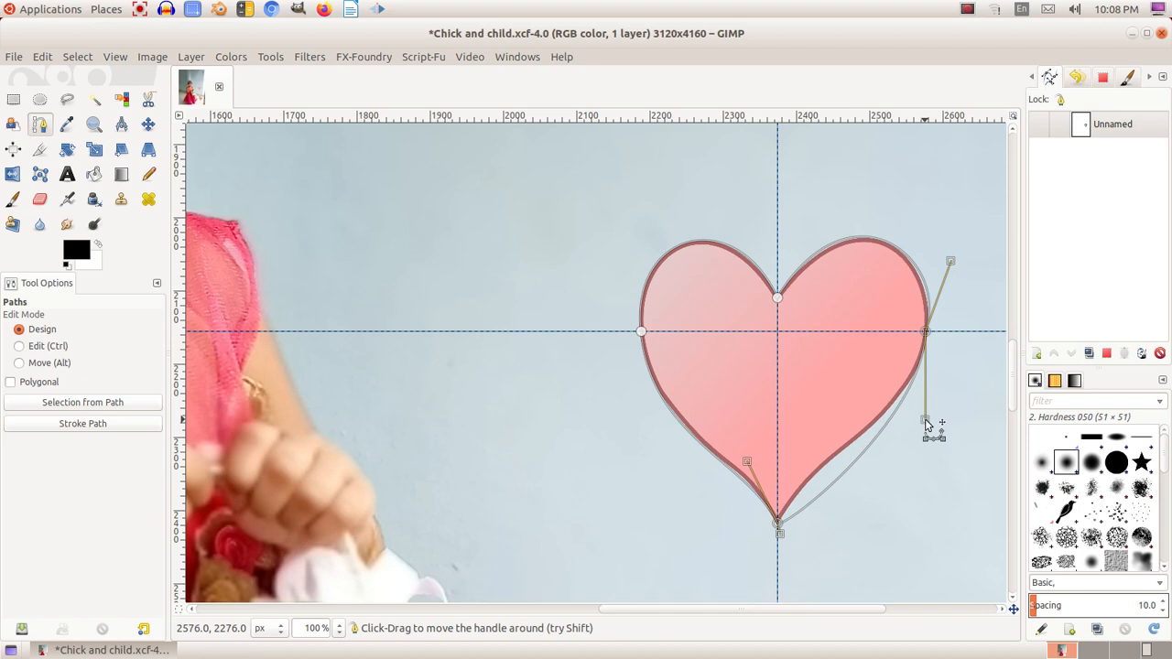
drag(845, 471, 849, 480)
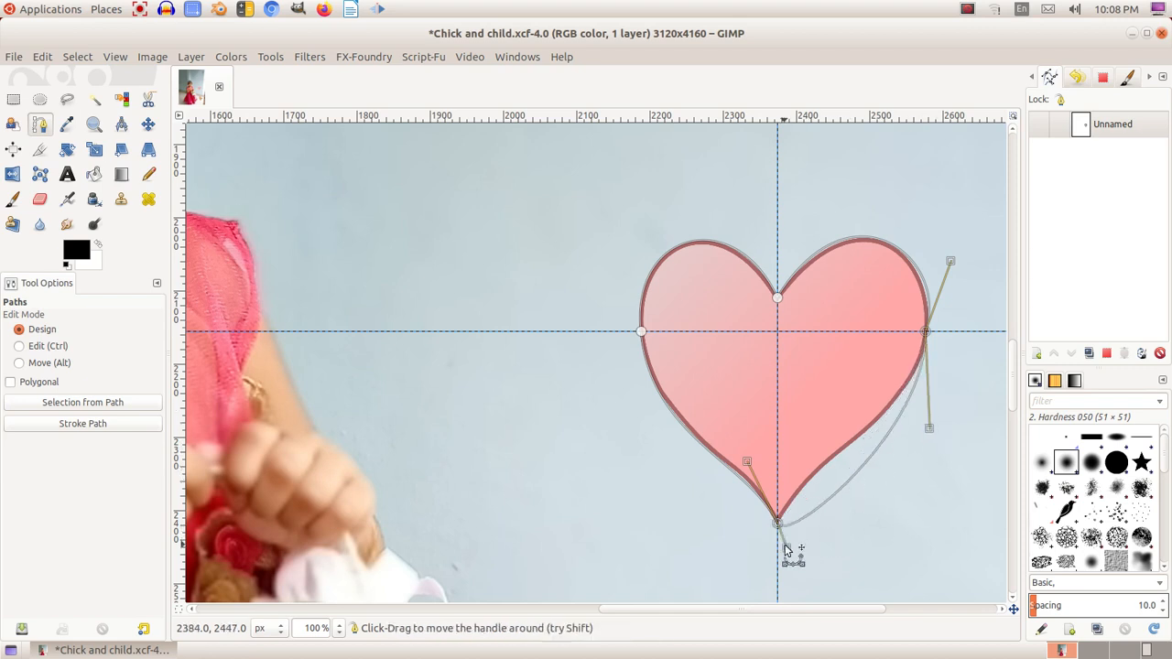
drag(788, 548, 799, 471)
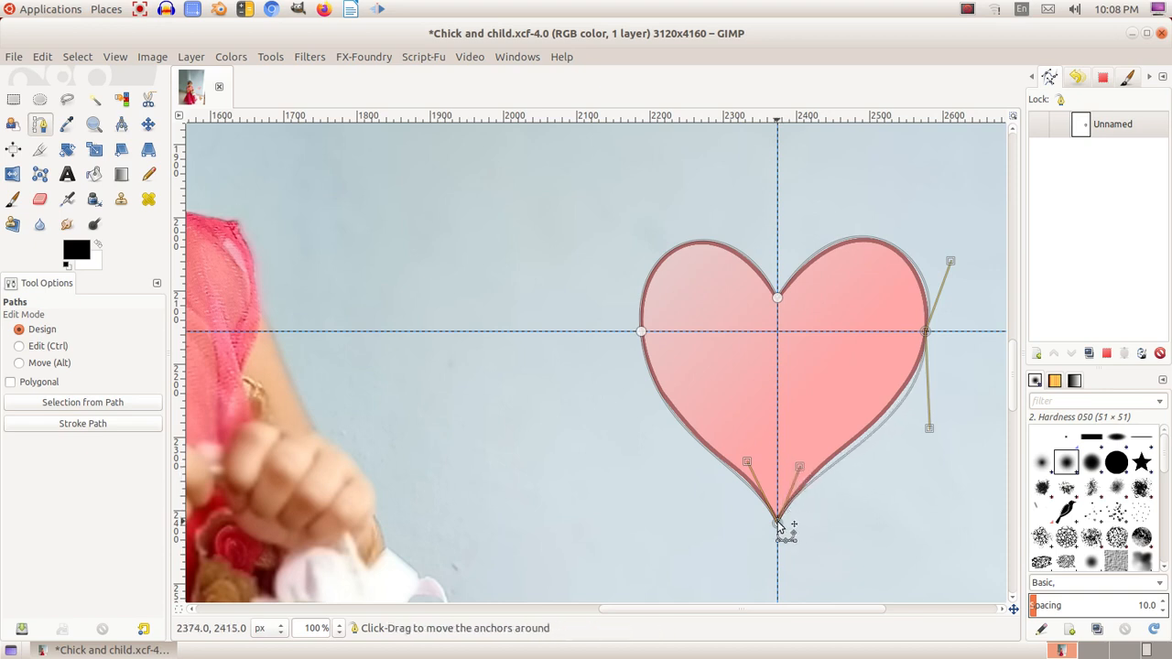
drag(778, 526, 779, 529)
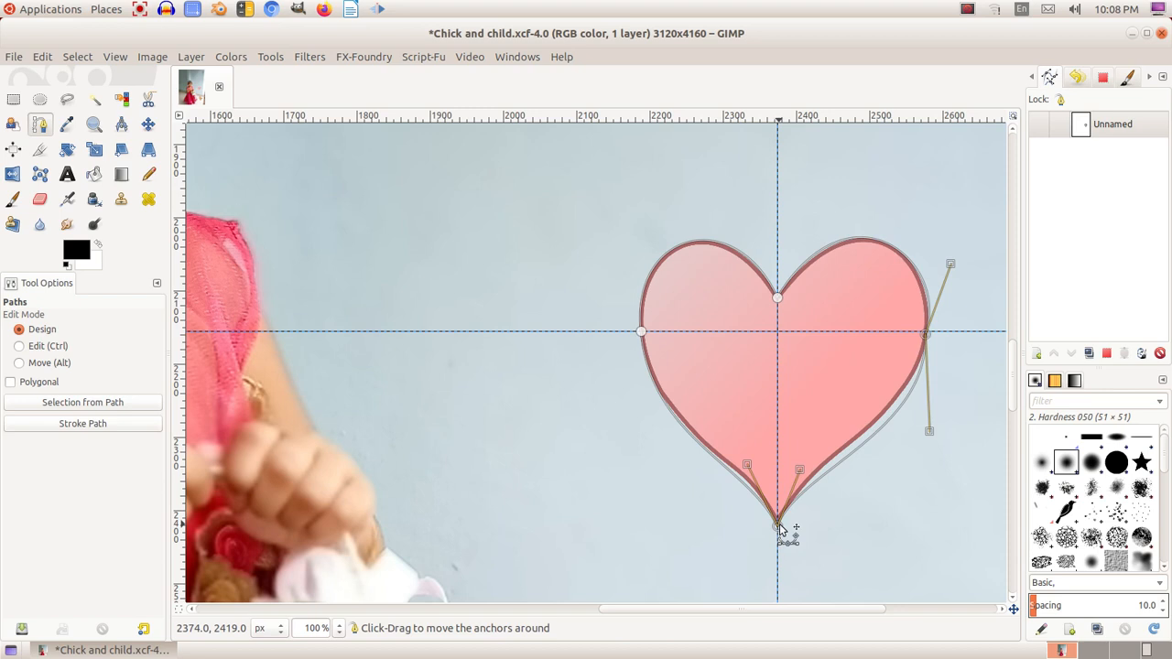
- Refine the bottom anchor's left handle and pull the right anchor's lower handle inward to fit the heart's lower edges
ctrl+scroll(838, 498, up, 1)
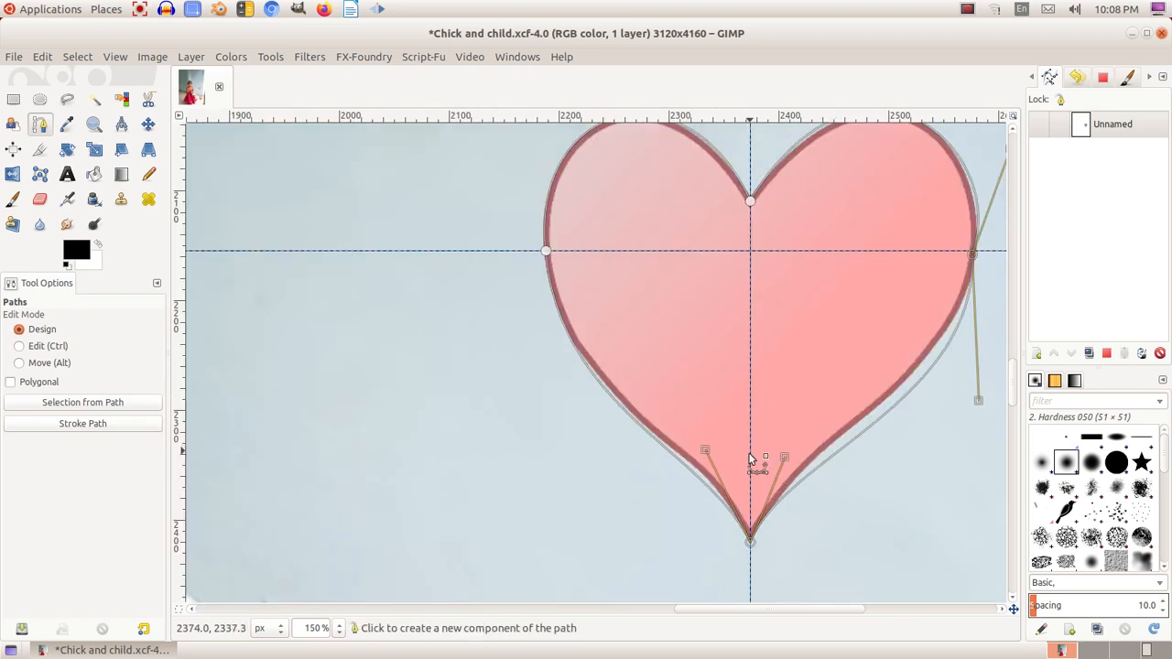
mouse_move(706, 449)
mouse_down()
mouse_move(712, 457)
mouse_move(708, 447)
mouse_up()
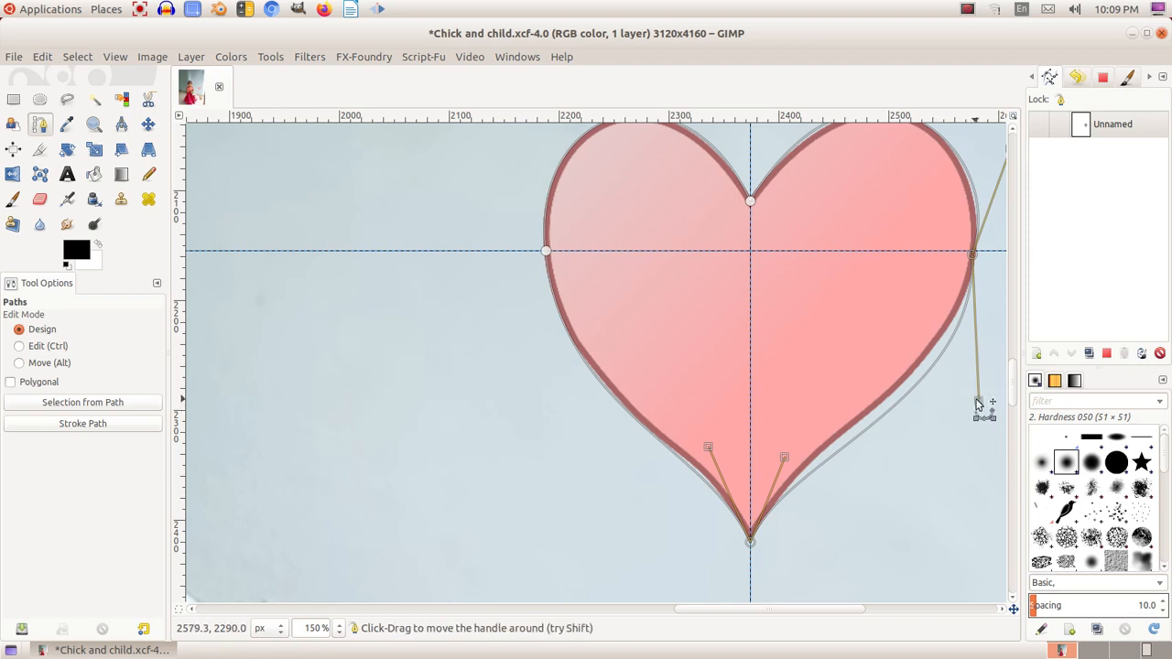
drag(979, 402, 954, 405)
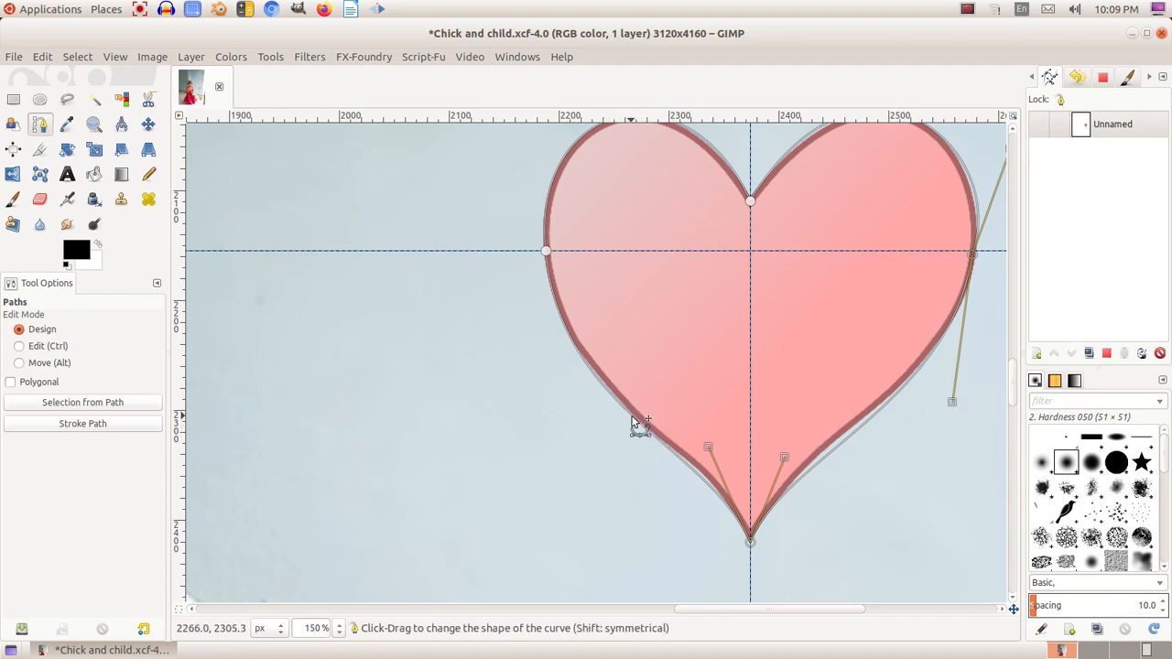
- Insert an extra anchor midway along the path's lower-left segment and nudge the left anchor onto the heart's edge
key(ctrl)
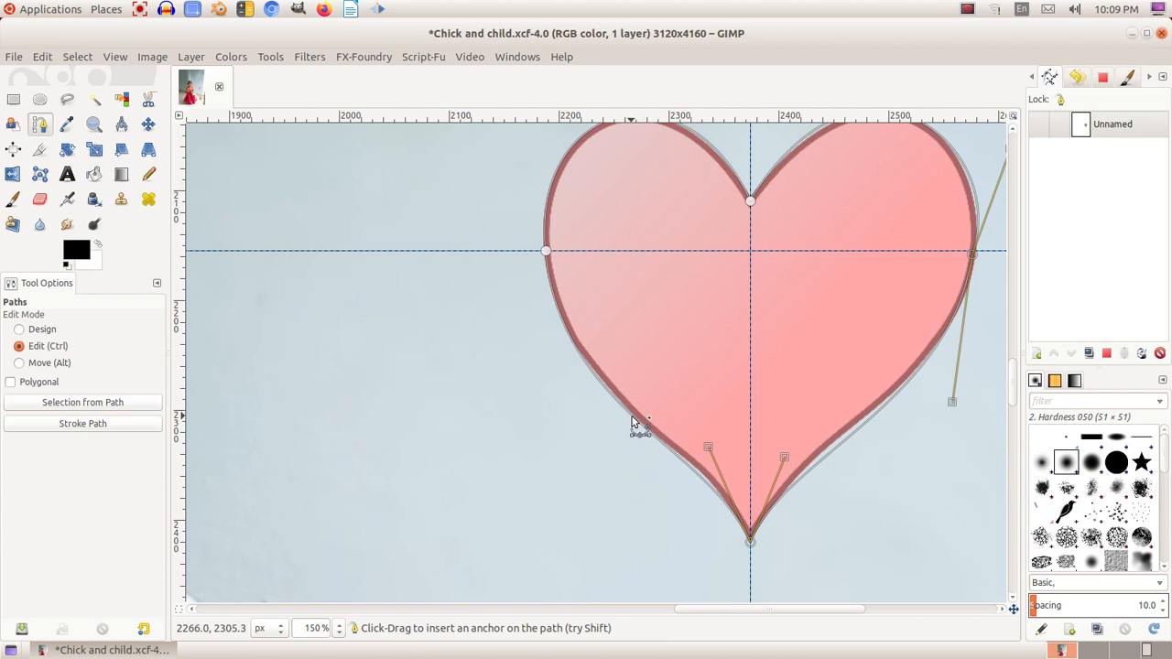
ctrl+click(632, 421)
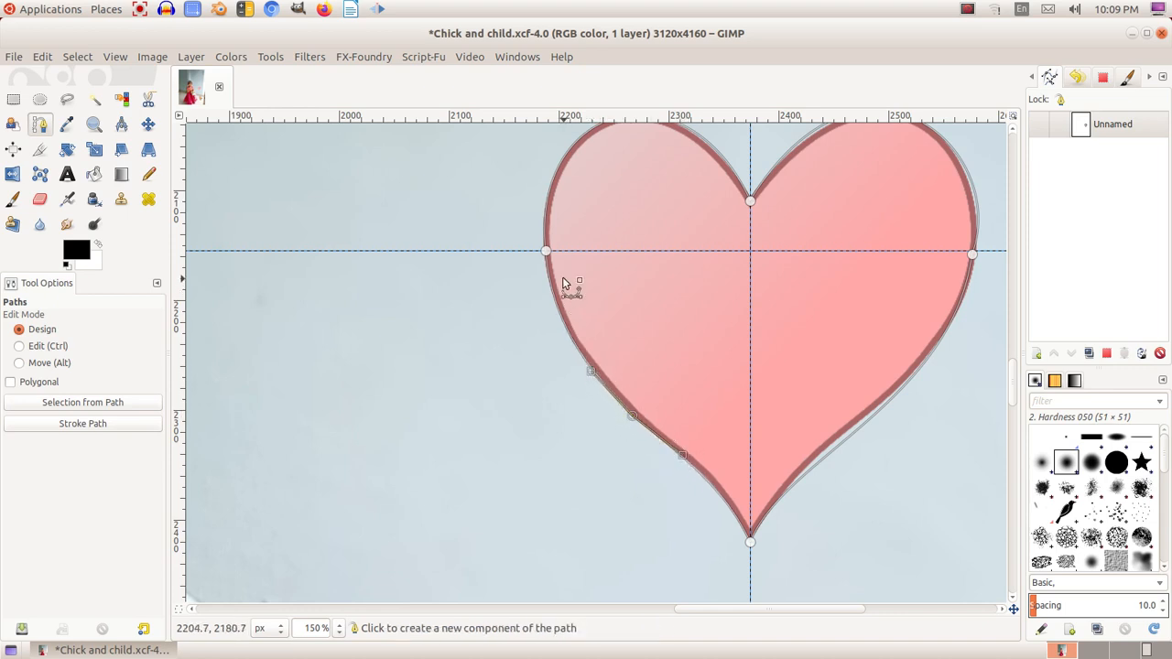
click(545, 250)
drag(543, 254, 546, 256)
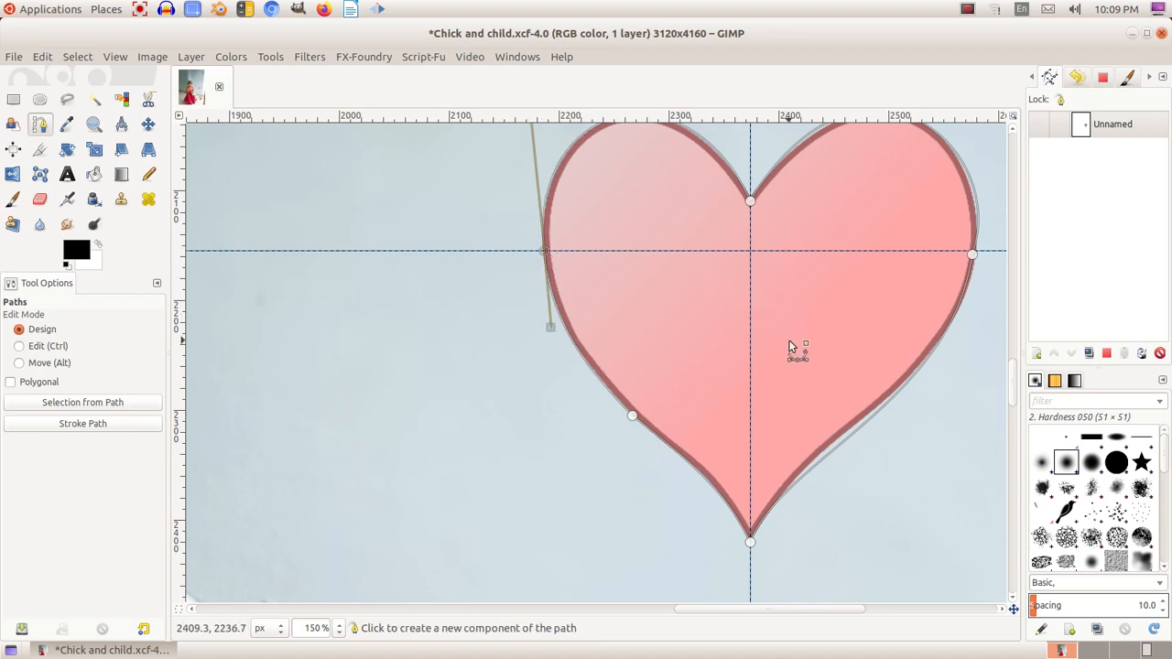
- Move the notch anchor slightly down and spread both its handles outward to follow the tops of the two lobes
scroll(792, 349, up, 3)
click(750, 317)
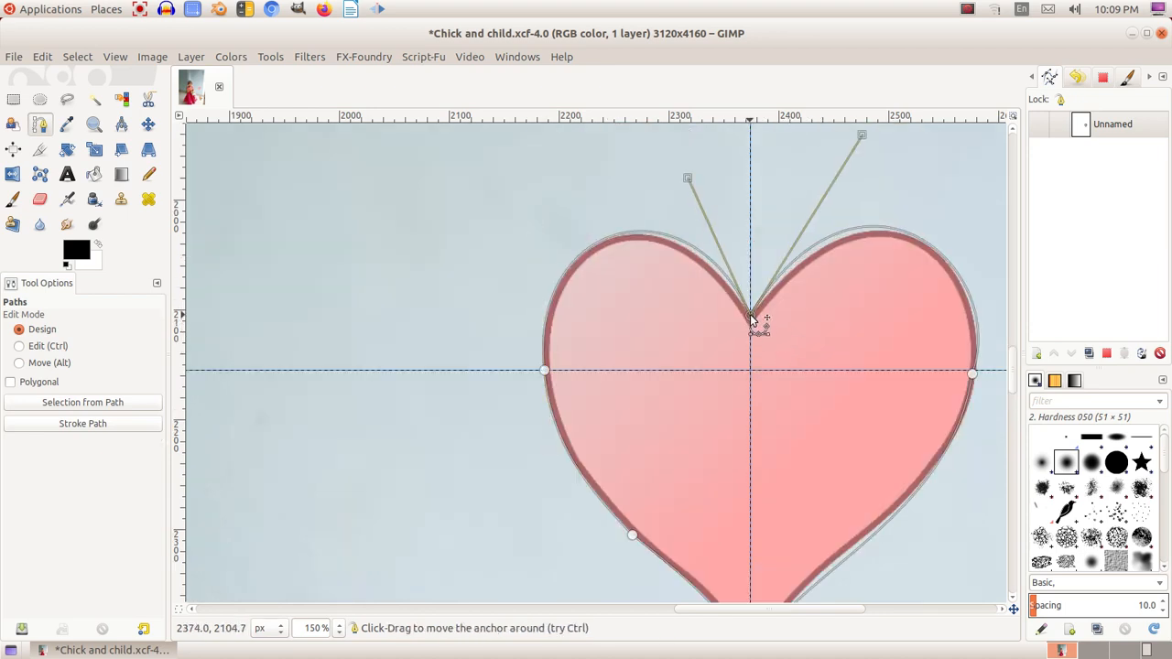
drag(751, 316, 750, 320)
drag(688, 181, 678, 181)
drag(862, 140, 875, 140)
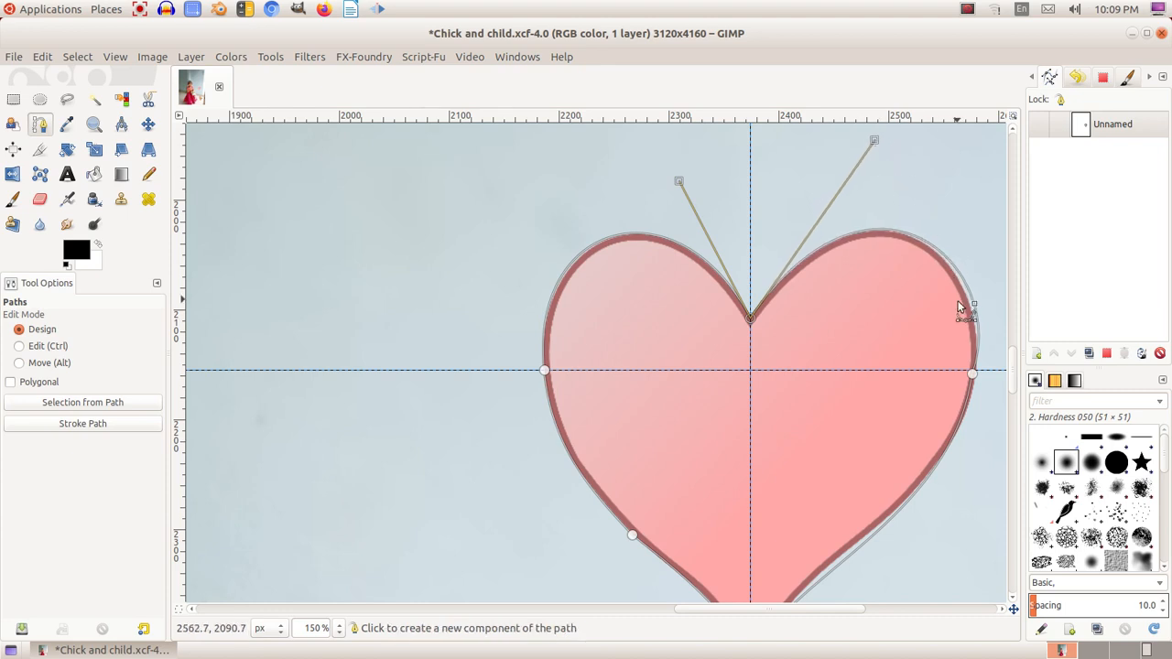
- Nudge the right anchor outward and pull both its handles inward so the path follows the heart's right side
click(974, 375)
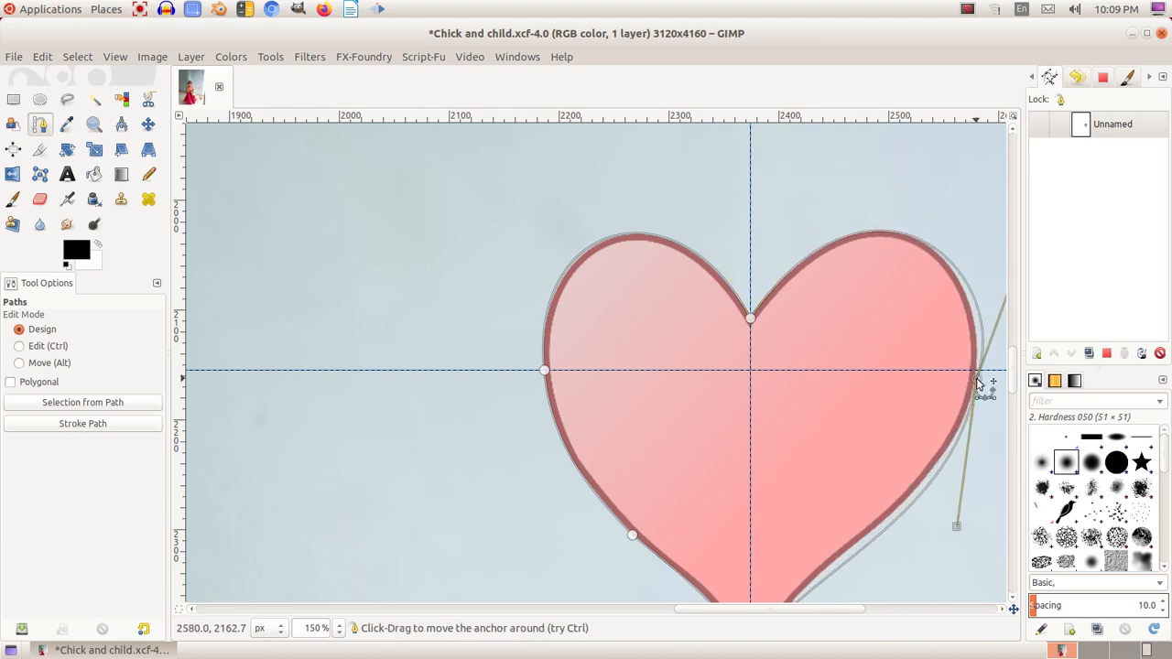
drag(801, 610, 821, 607)
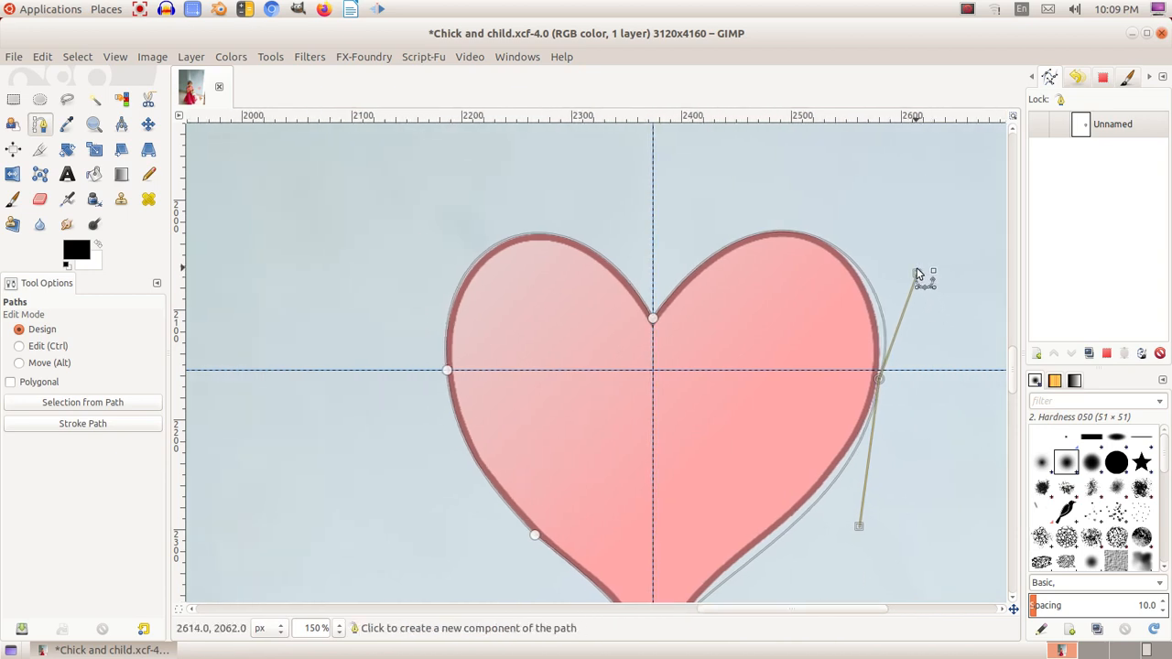
drag(918, 274, 903, 266)
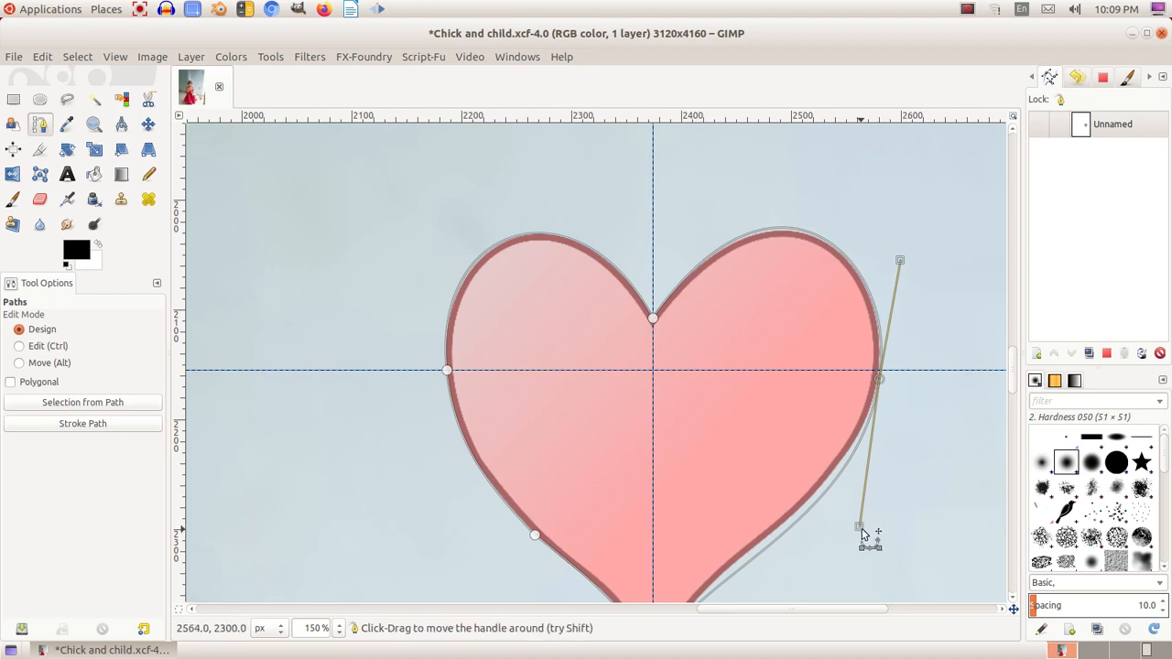
drag(859, 527, 842, 529)
- Insert an anchor midway along the path's lower-right segment and adjust its upper handle to match the heart's edge
scroll(824, 513, down, 5)
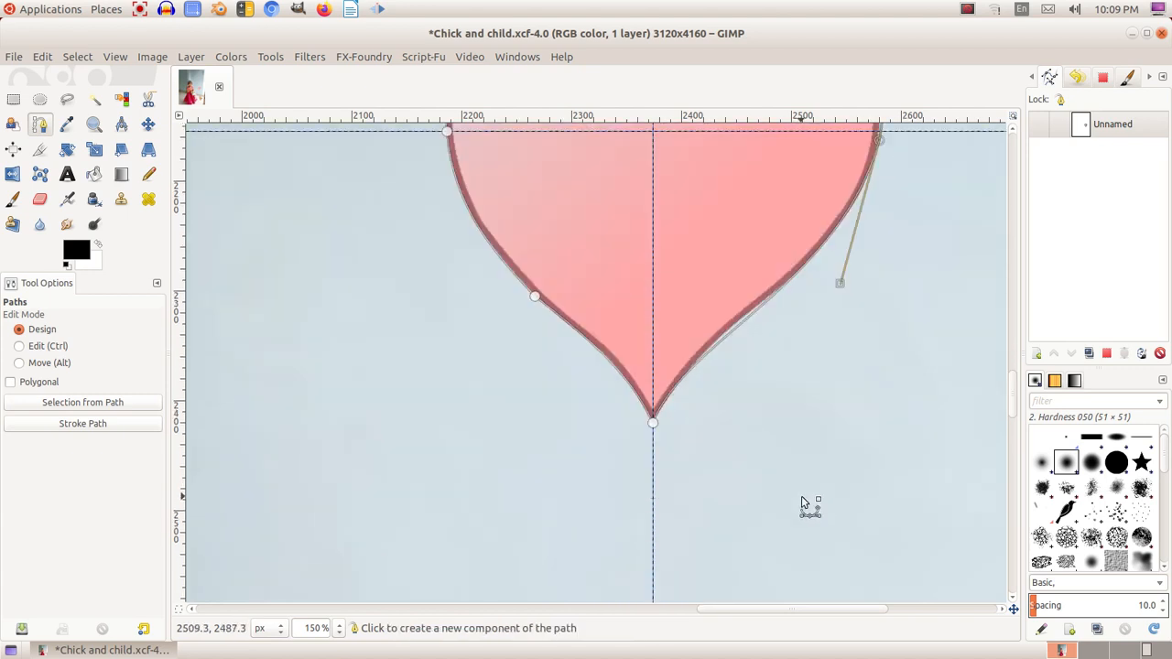
key(ctrl)
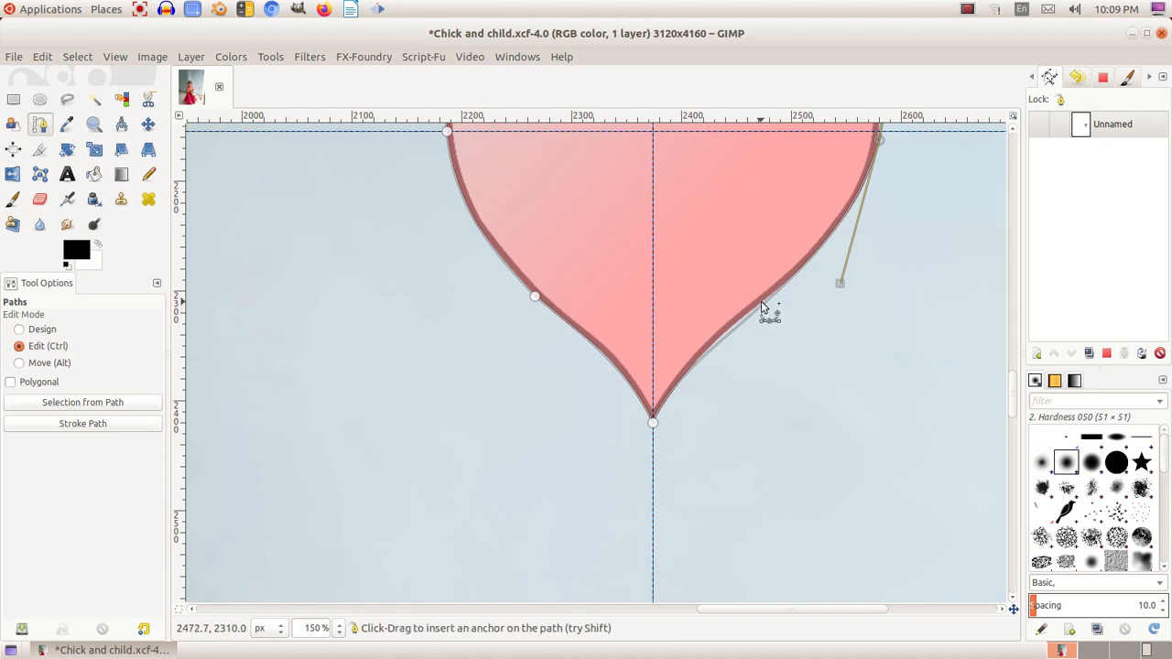
ctrl+click(763, 308)
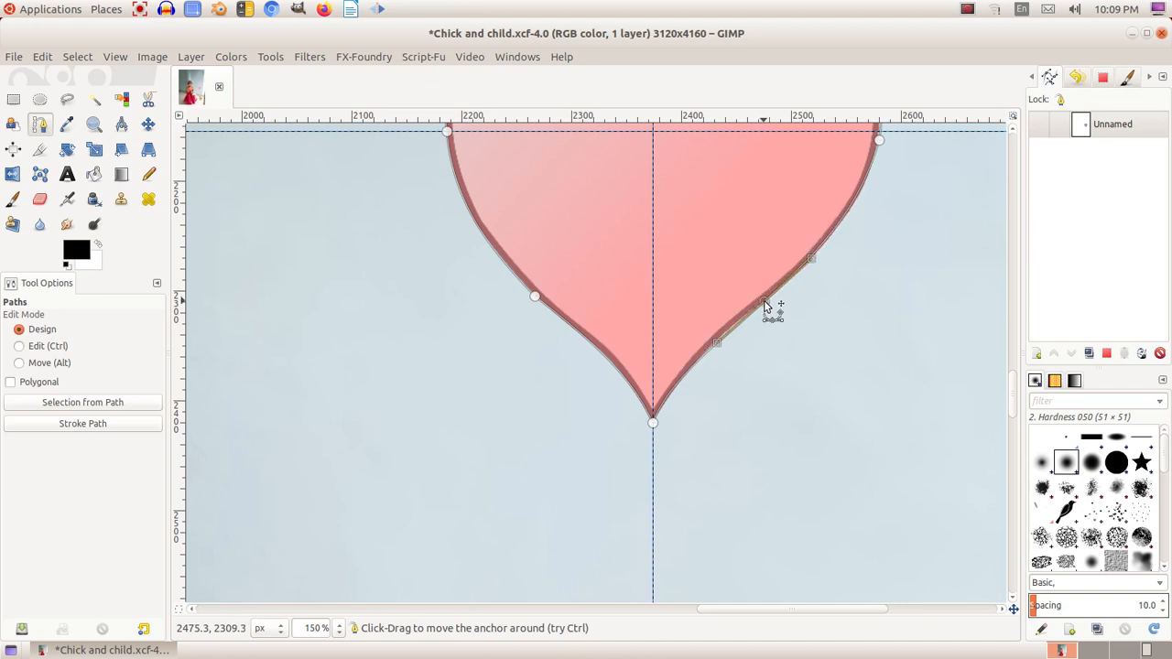
drag(813, 258, 814, 261)
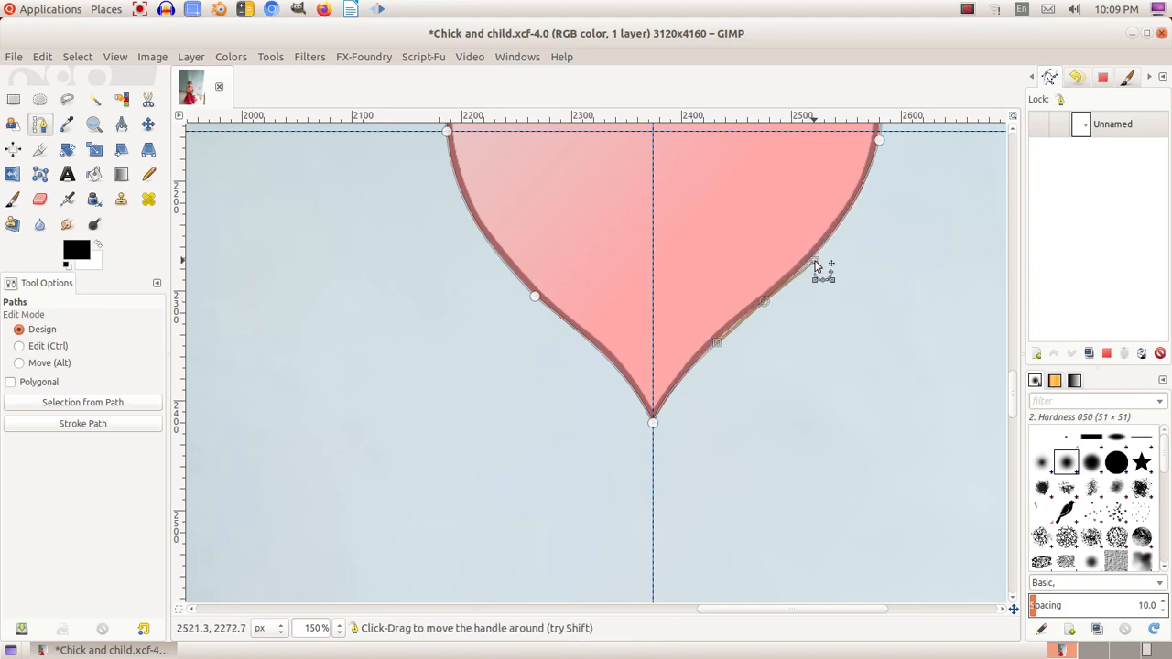
- Create a selection from the finished heart path
key(ctrl)
scroll(893, 351, down, 3)
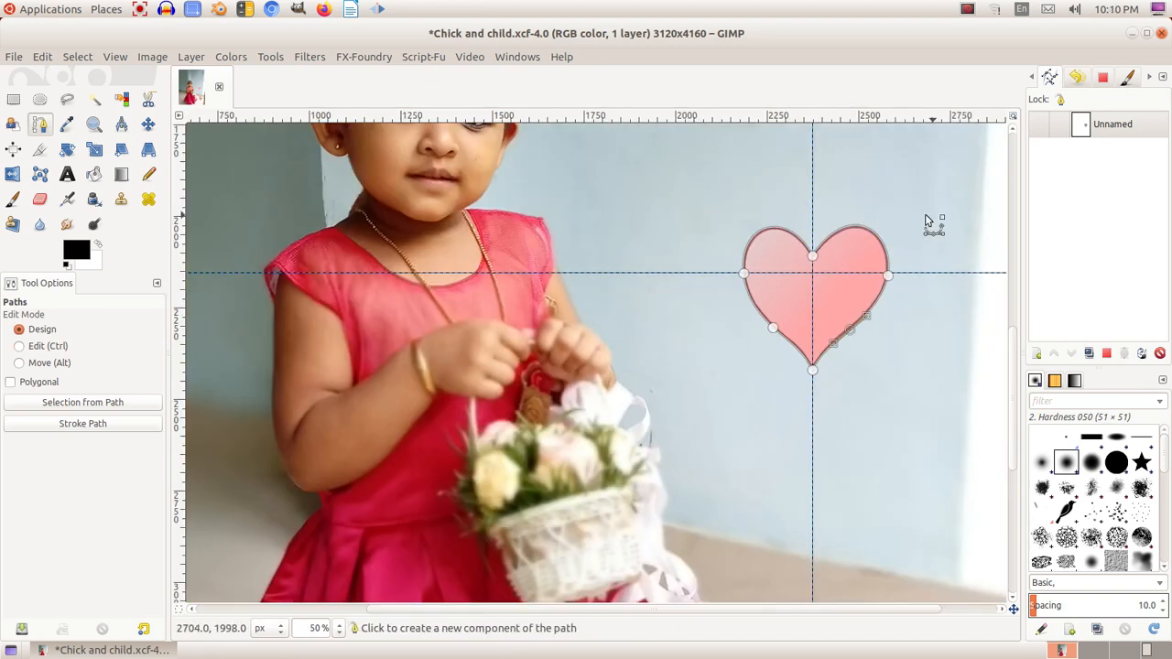
scroll(899, 189, up, 2)
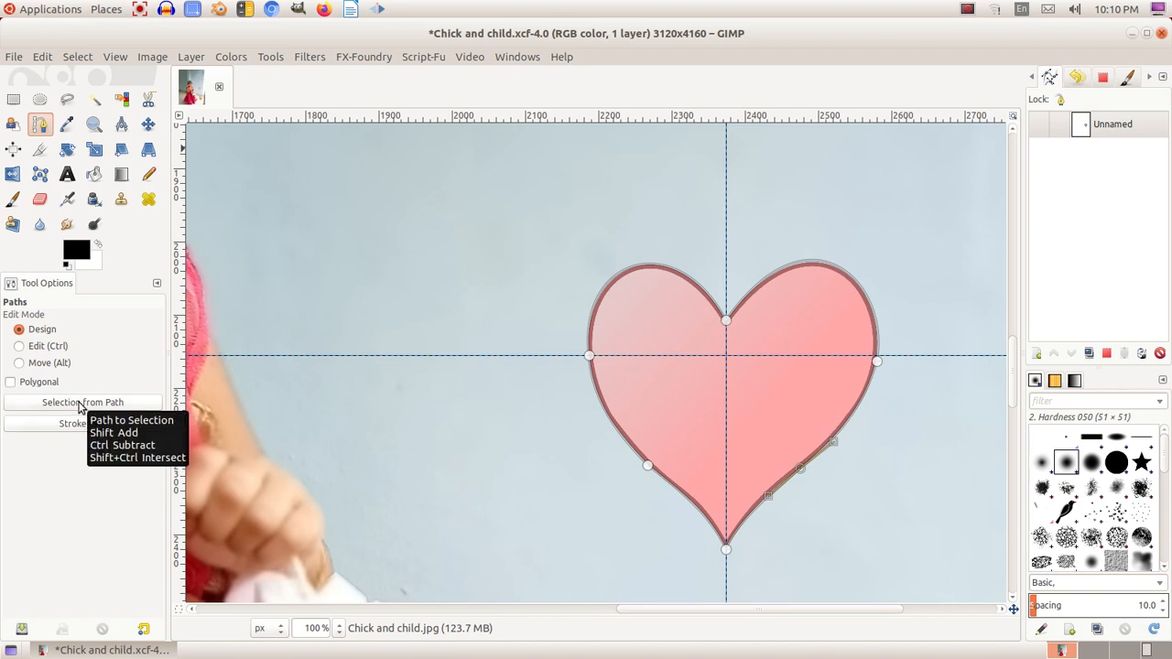
click(80, 403)
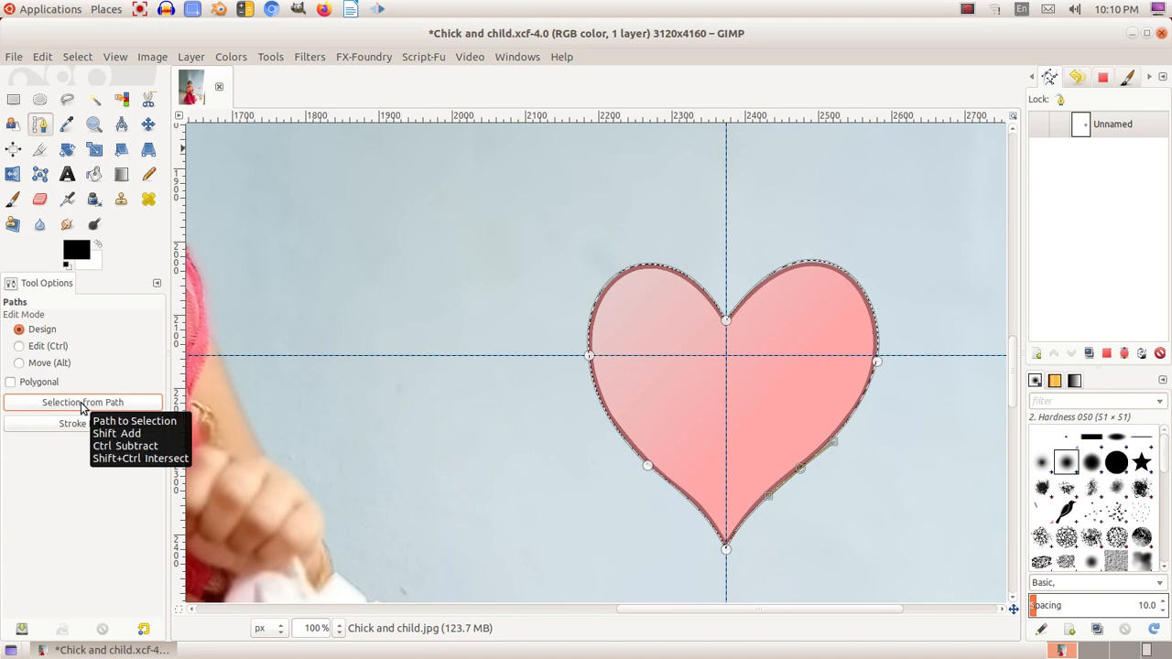
- Examine how closely the selection follows the heart's outline, and look at the image's color channels
scroll(878, 391, up, 2)
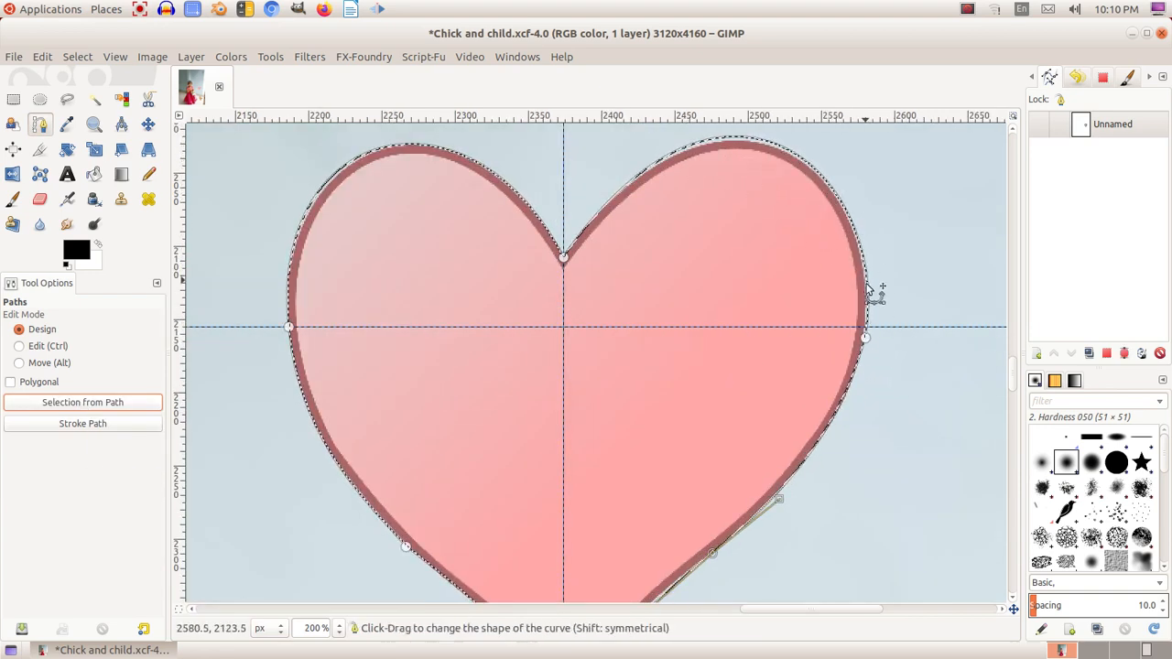
scroll(788, 532, down, 3)
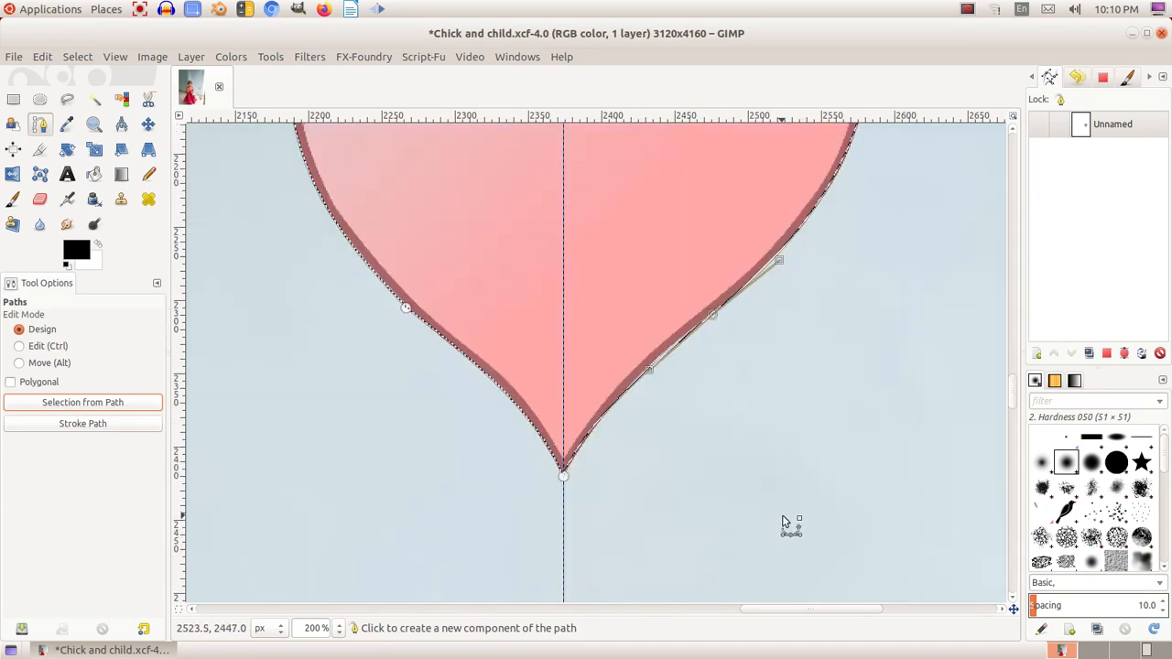
scroll(804, 445, up, 3)
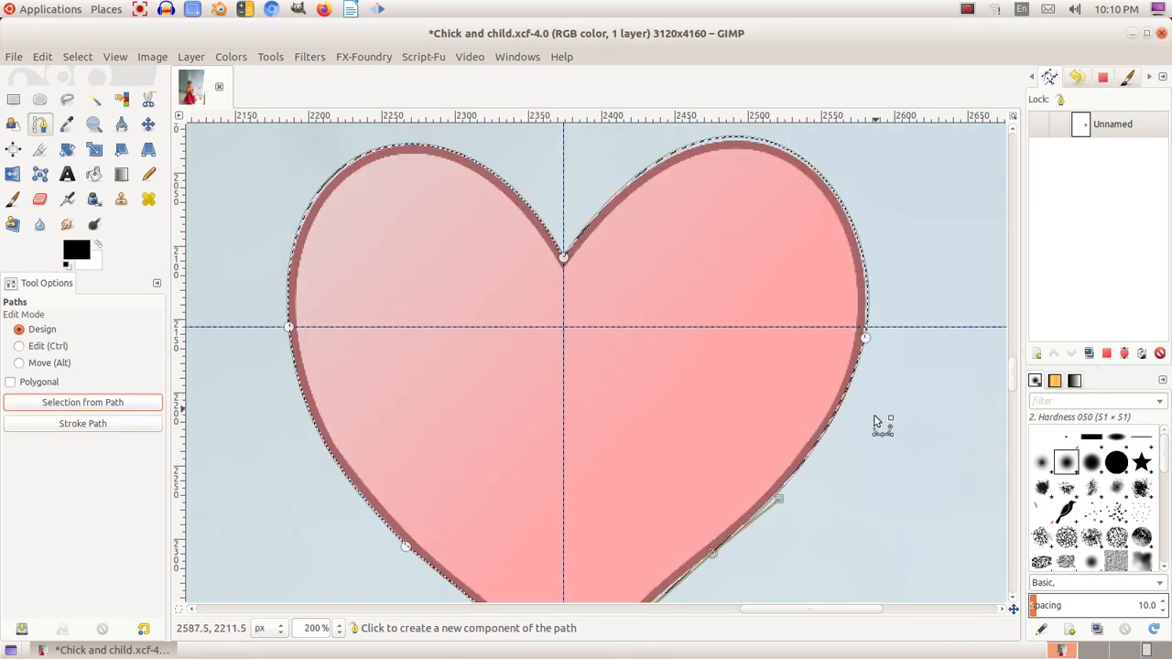
scroll(770, 449, down, 2)
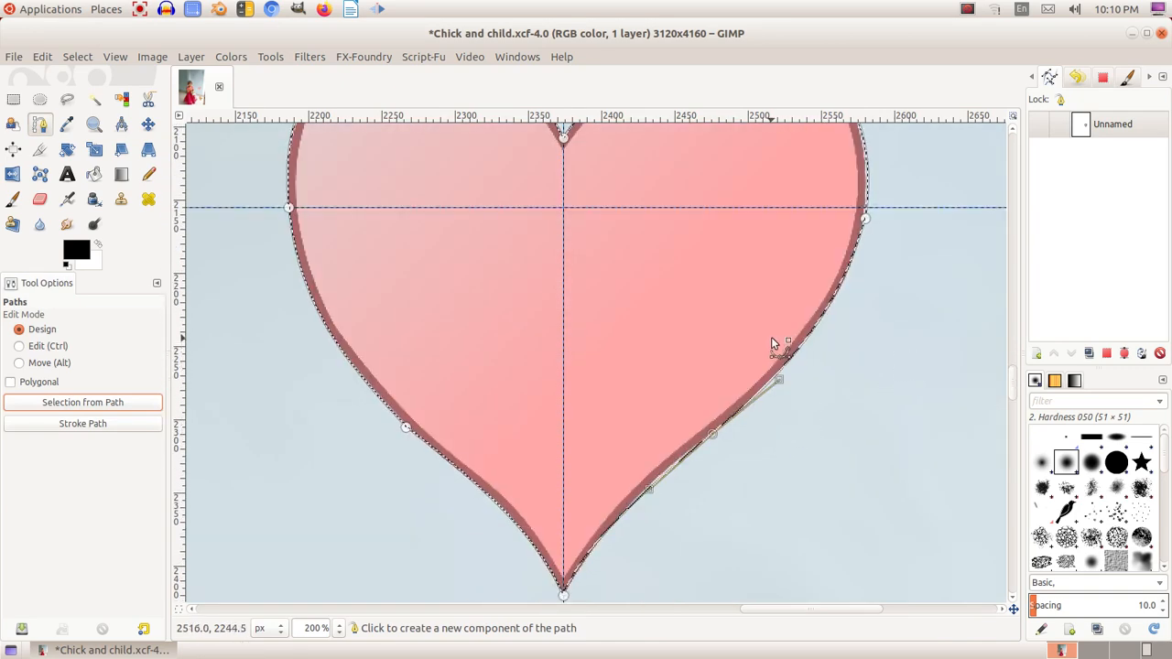
click(1033, 78)
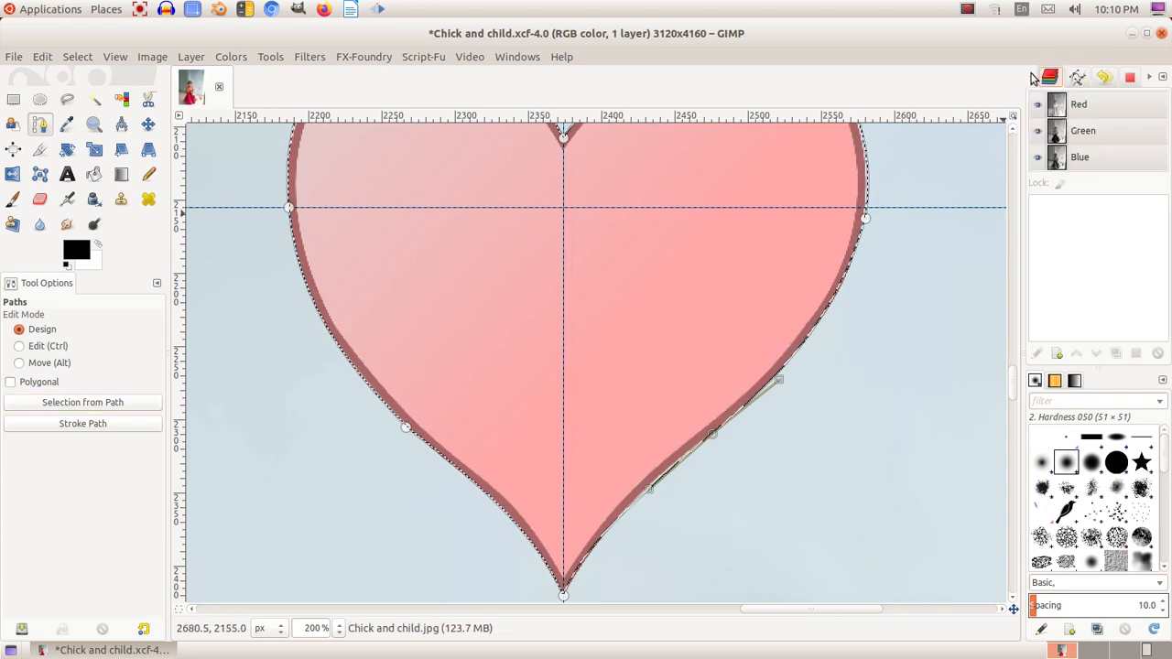
click(1078, 78)
click(1050, 79)
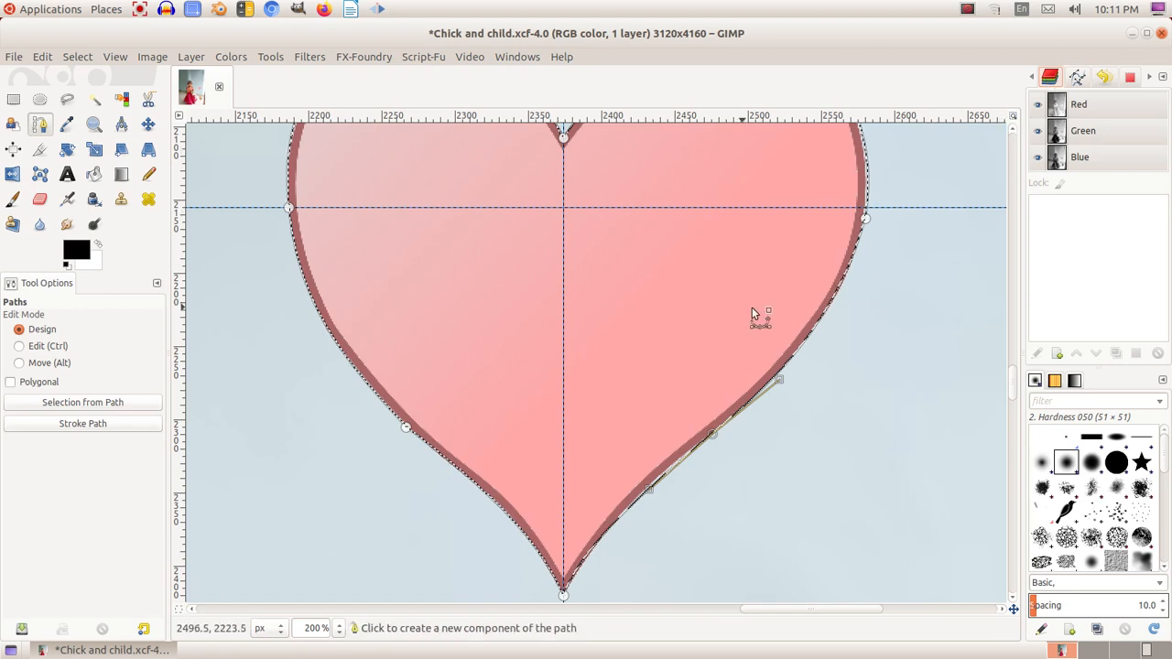
scroll(754, 317, down, 3)
scroll(754, 333, up, 5)
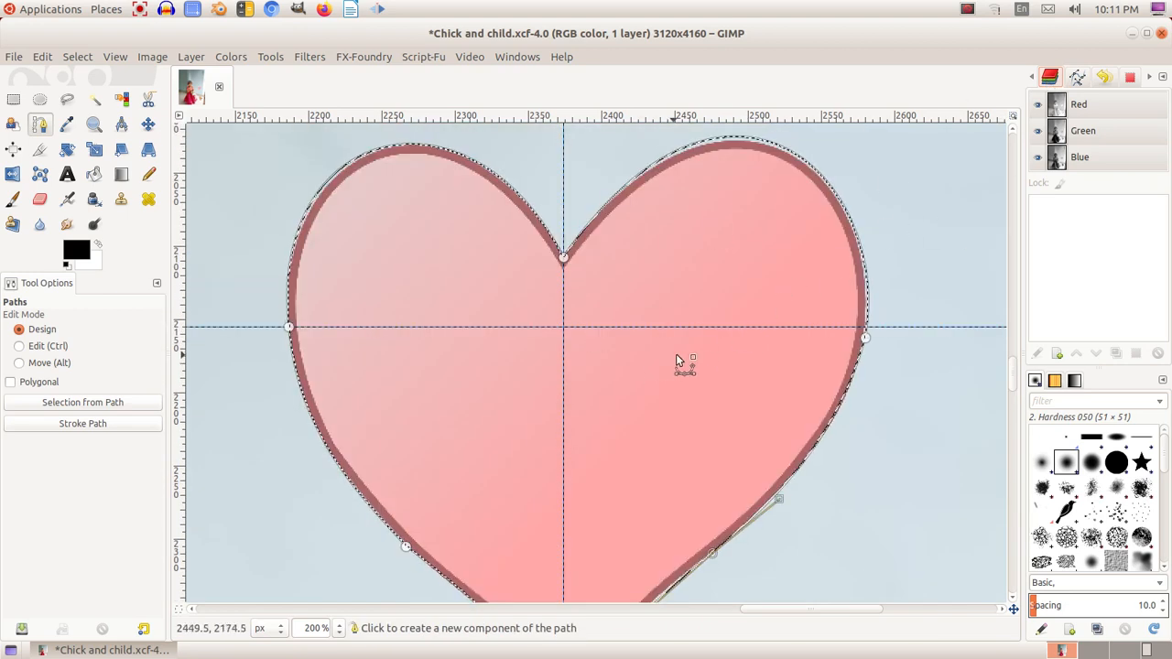
scroll(698, 406, down, 2)
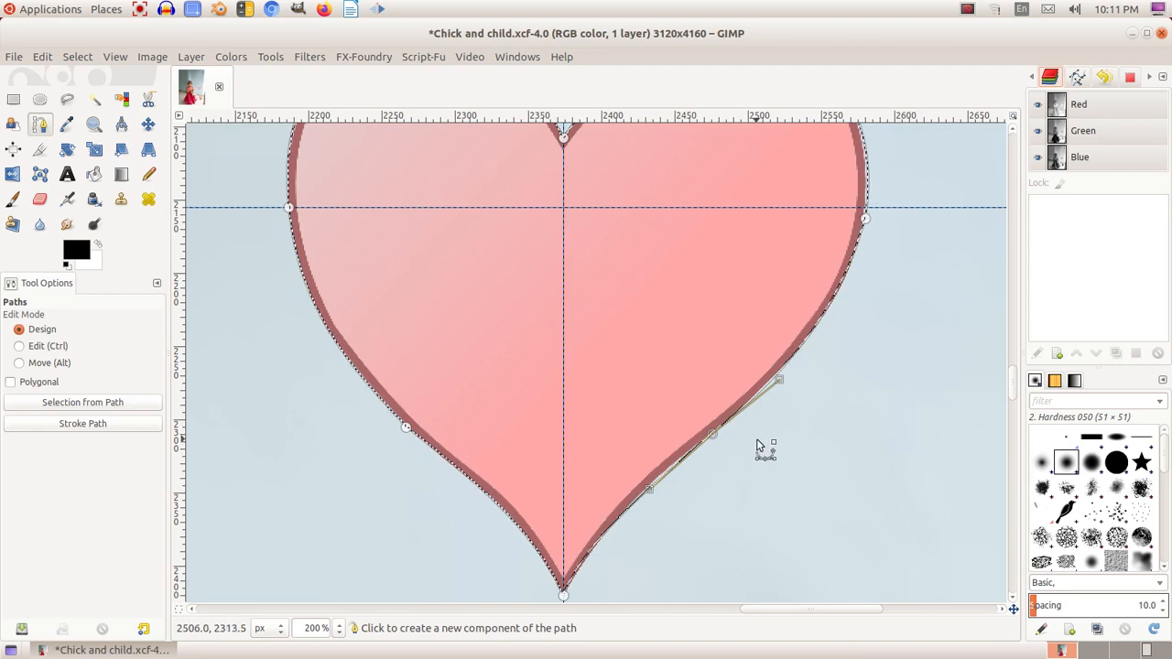
- Dismiss the active path from the canvas, and bring the Unnamed path back as visible and editable
key(Escape)
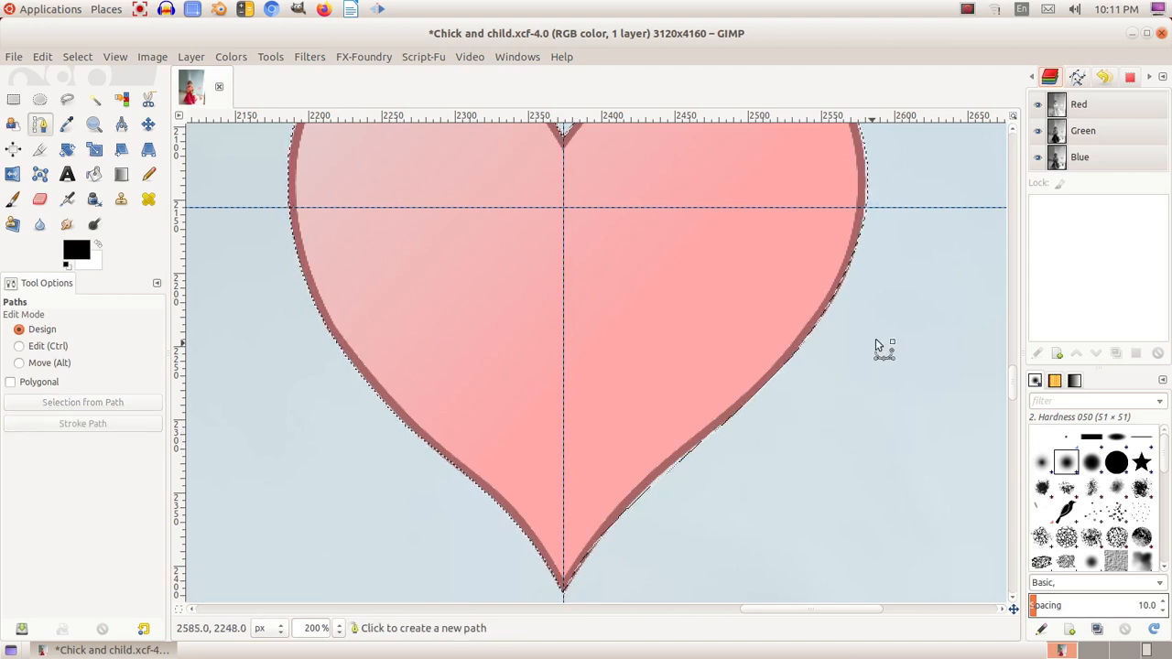
click(1079, 81)
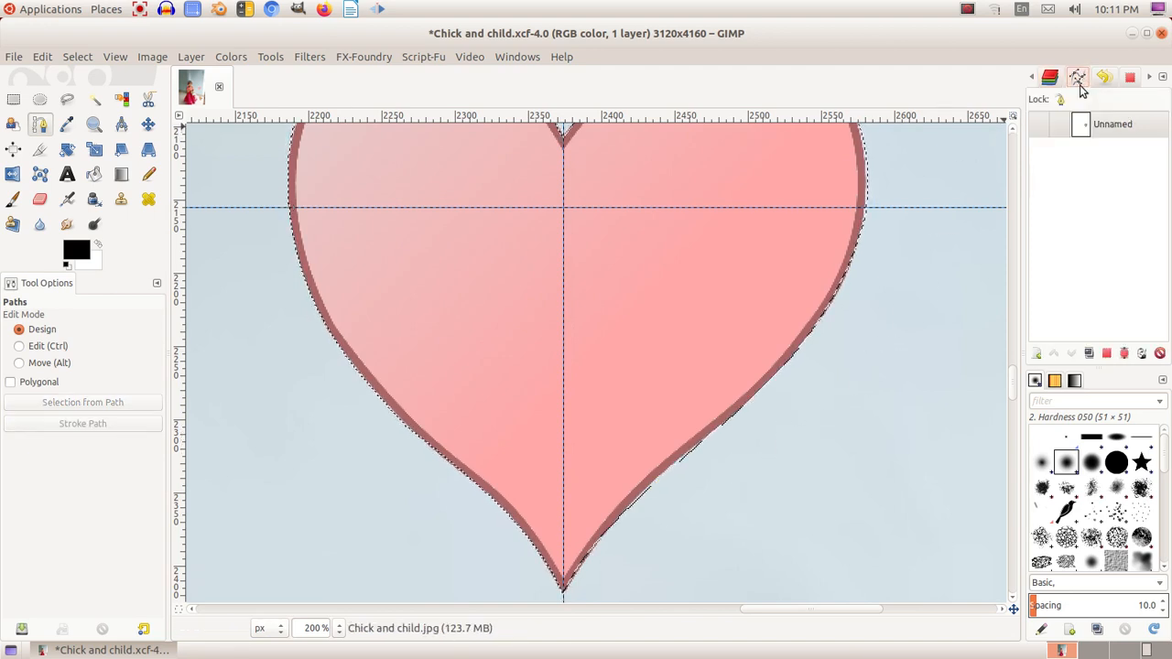
click(1040, 128)
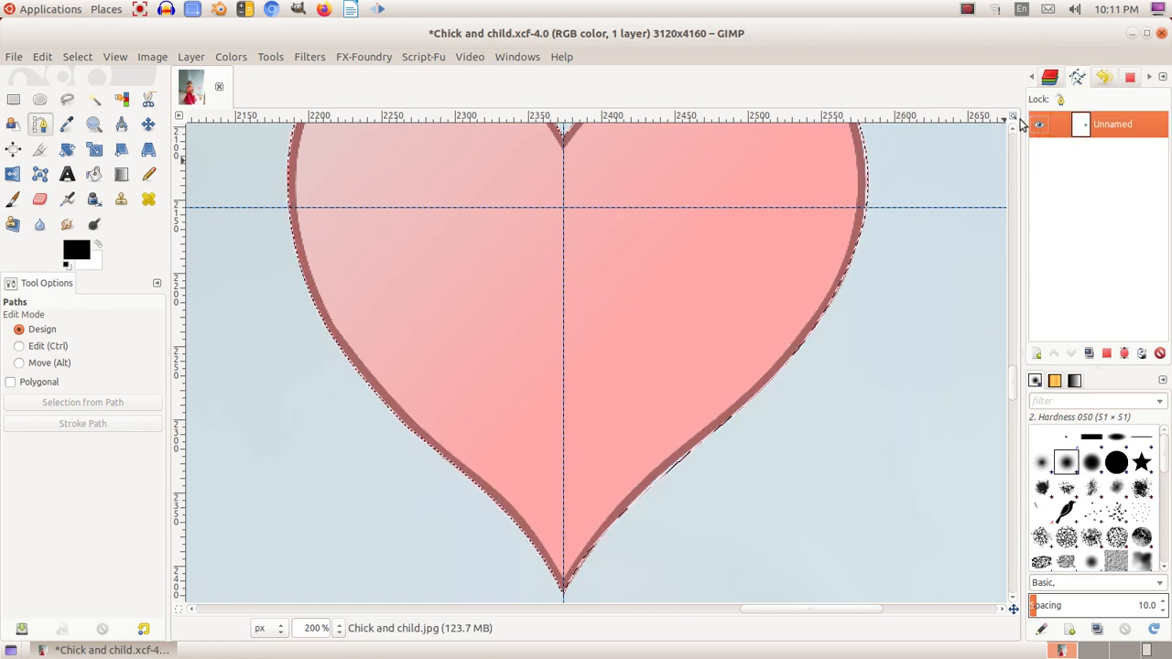
double_click(1084, 128)
scroll(882, 403, up, 3)
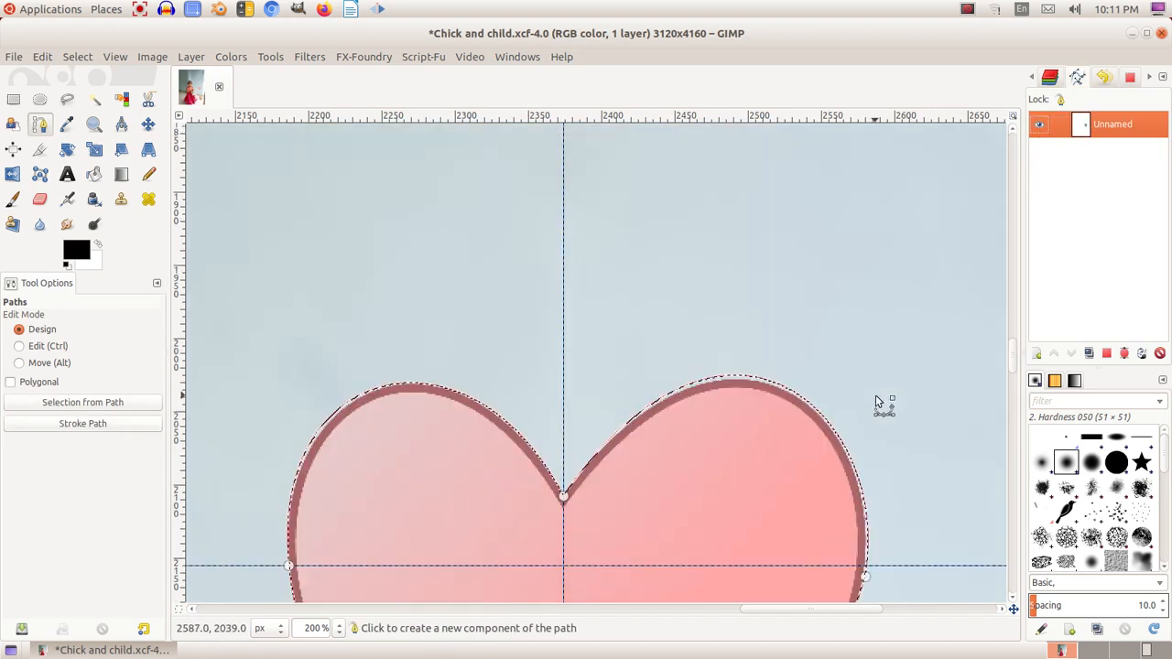
scroll(852, 430, down, 1)
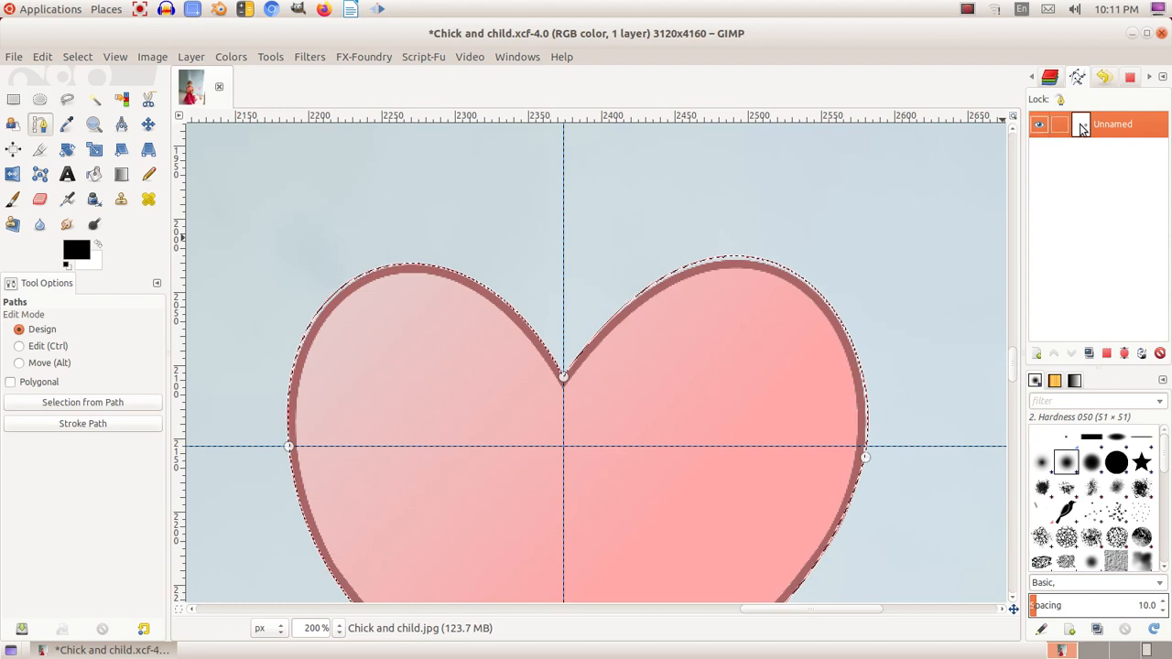
- Hide the Unnamed path and end its editing so only the heart selection remains on the canvas
click(1038, 126)
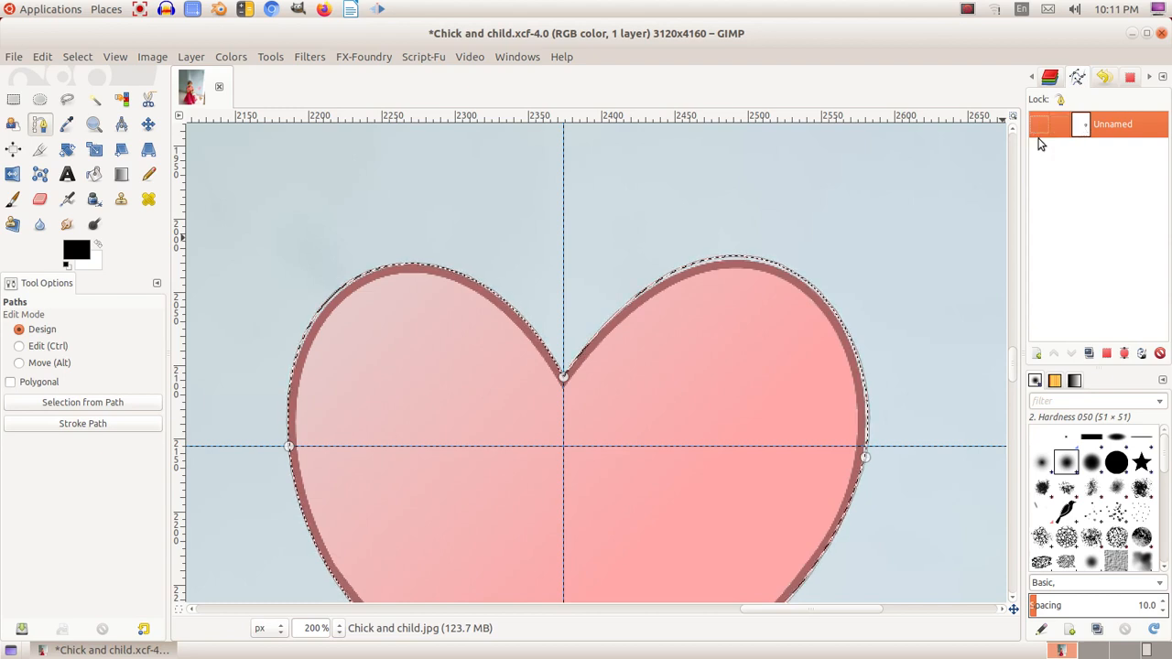
scroll(902, 293, down, 5)
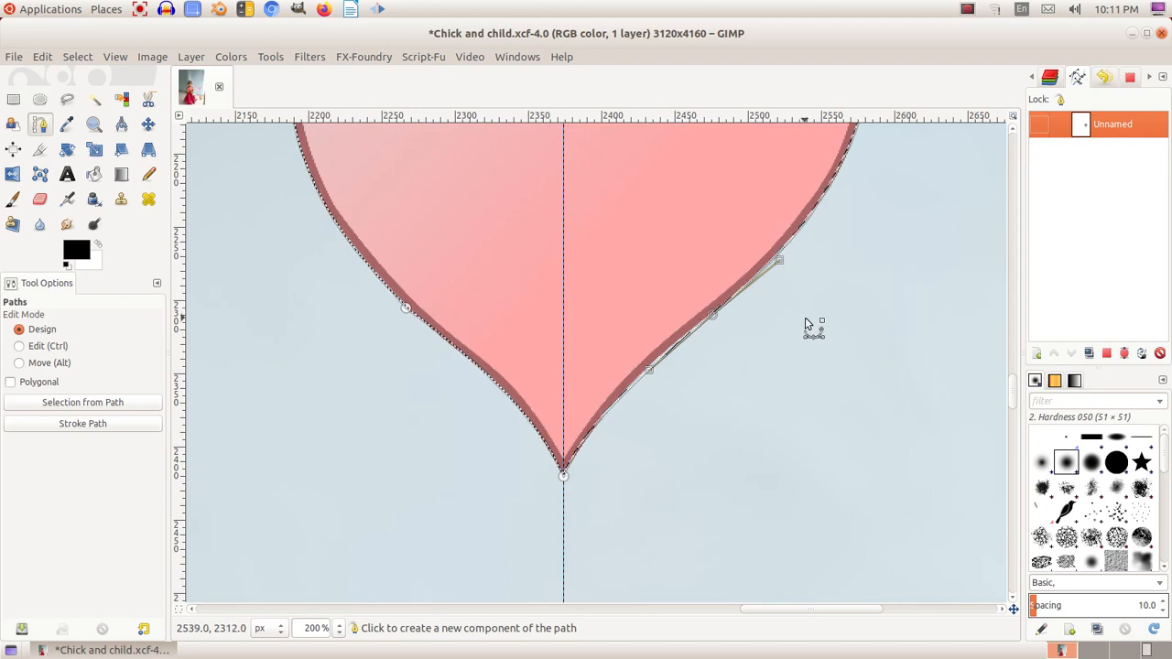
key(Escape)
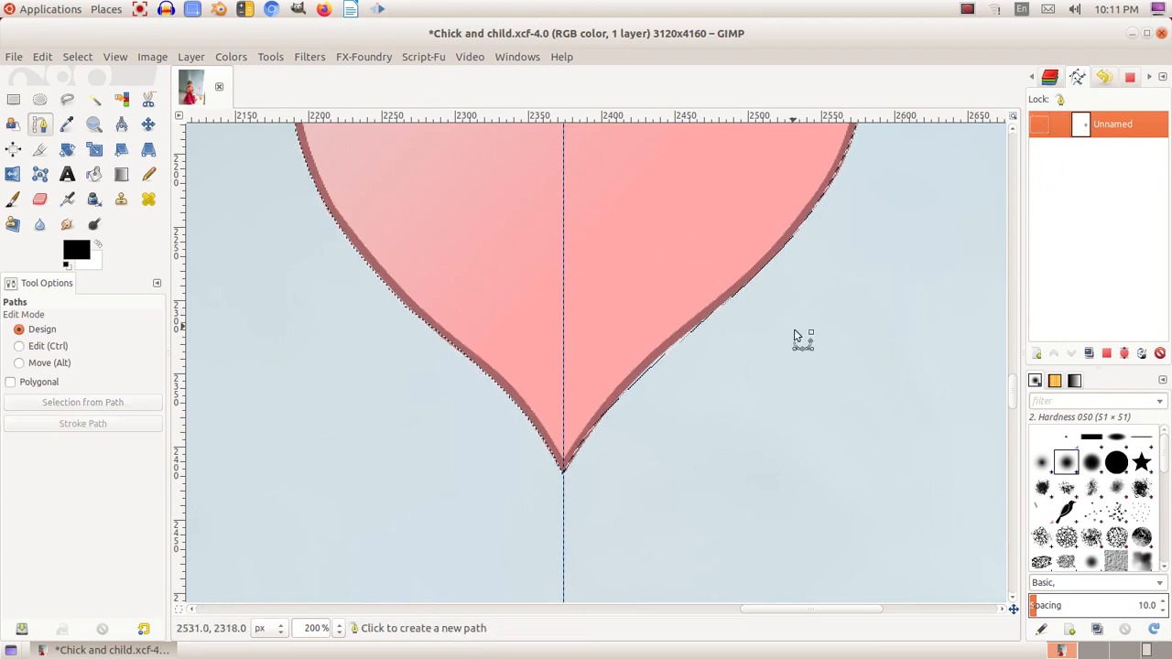
scroll(814, 389, down, 2)
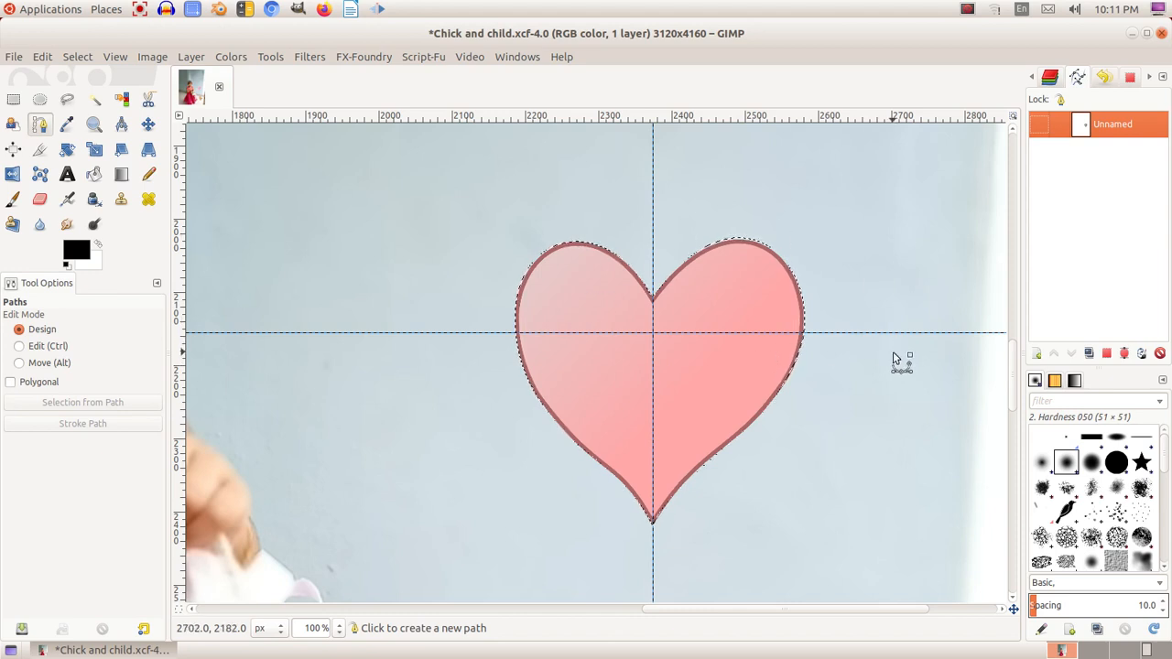
- Cut the selected heart out of the photo and paste it into a new 3120 × 4160 px image
key(ctrl+x)
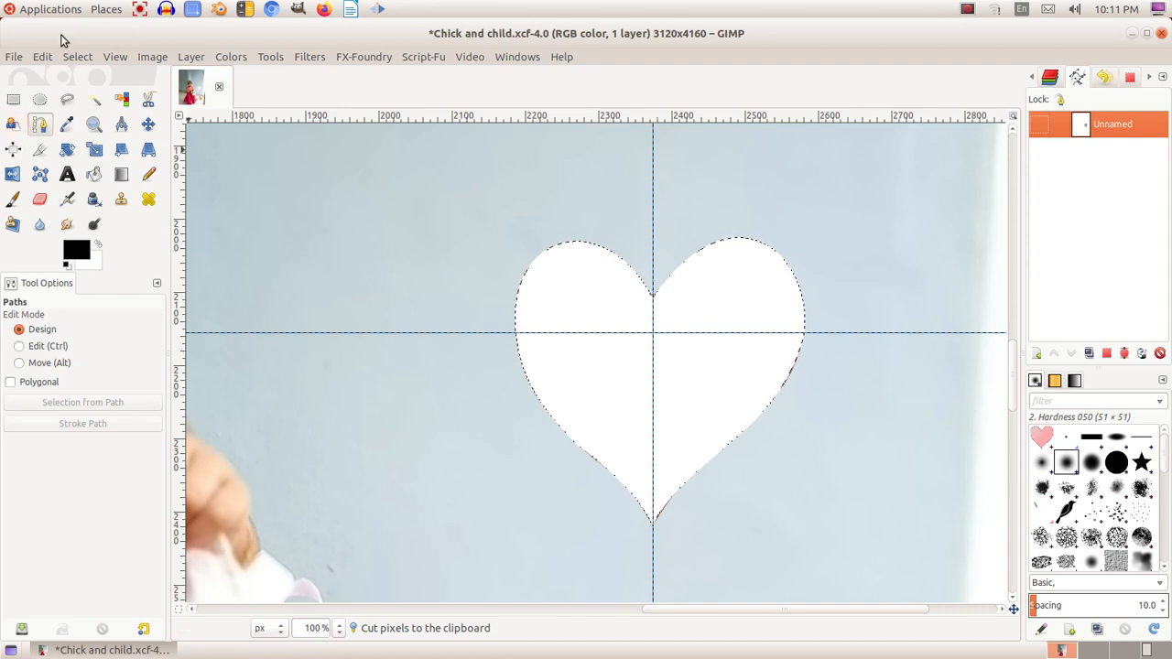
key(ctrl+n)
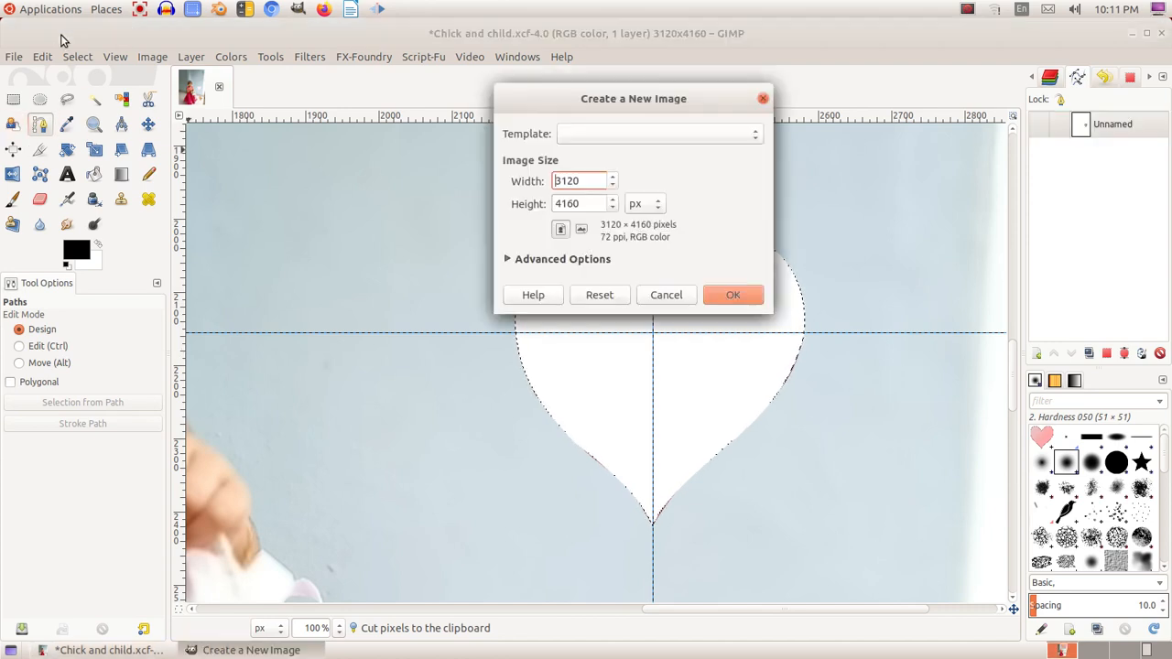
click(733, 295)
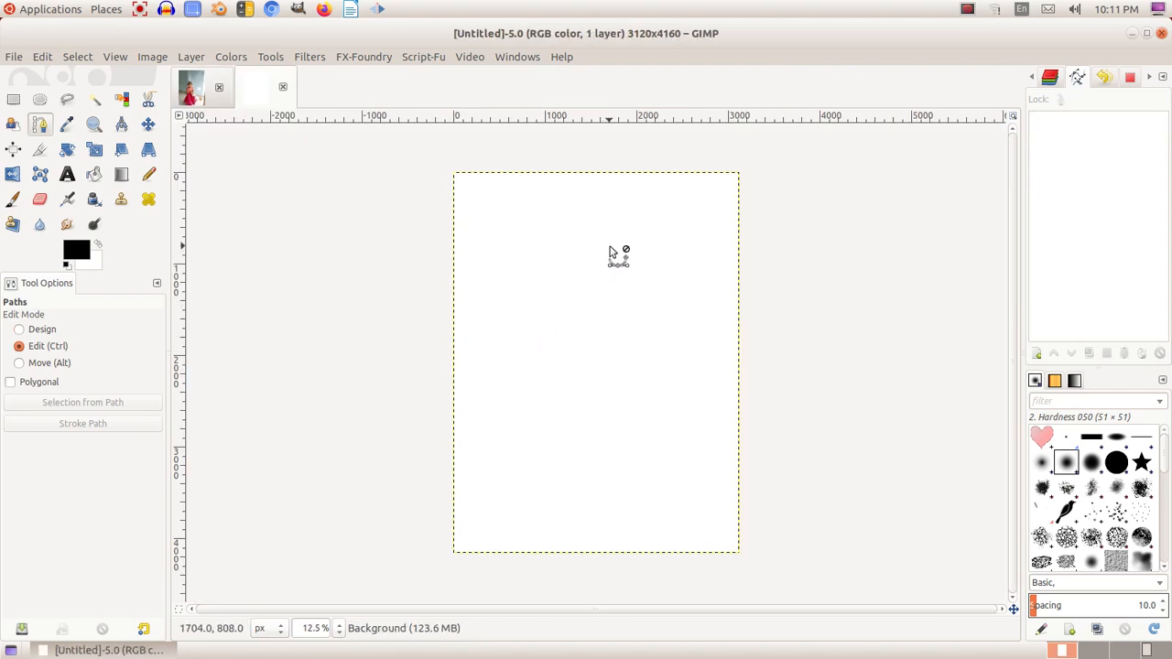
key(ctrl+v)
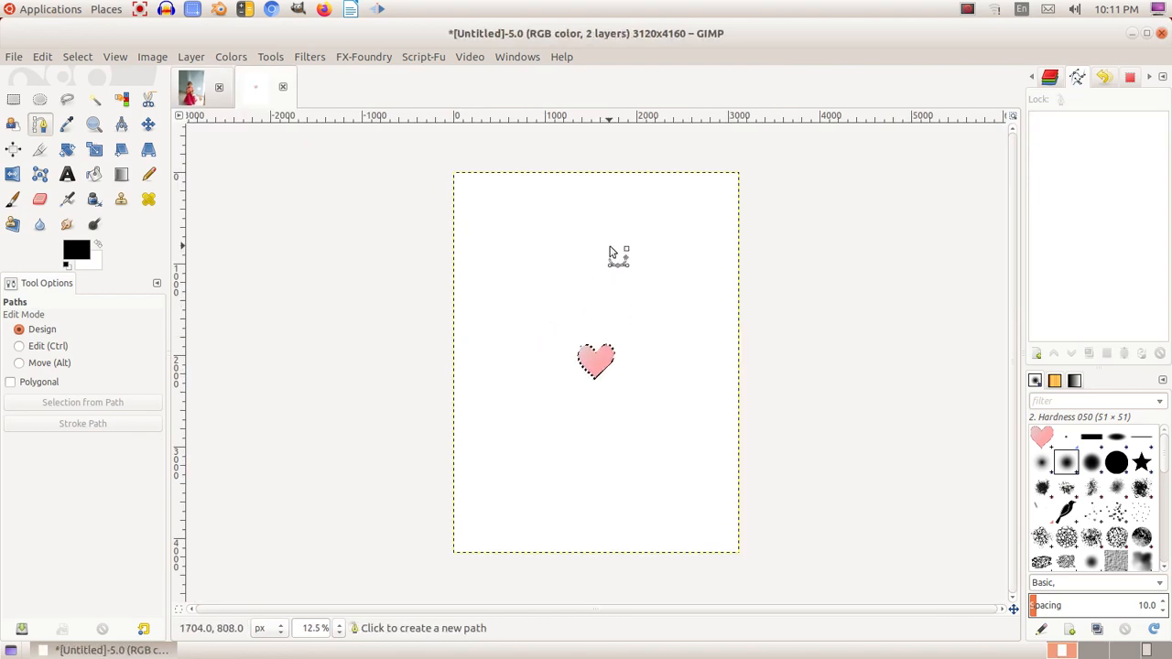
- Scale the pasted heart up to 1349 × 1339 px and position it in the upper middle of the canvas
key(shift+s)
click(713, 451)
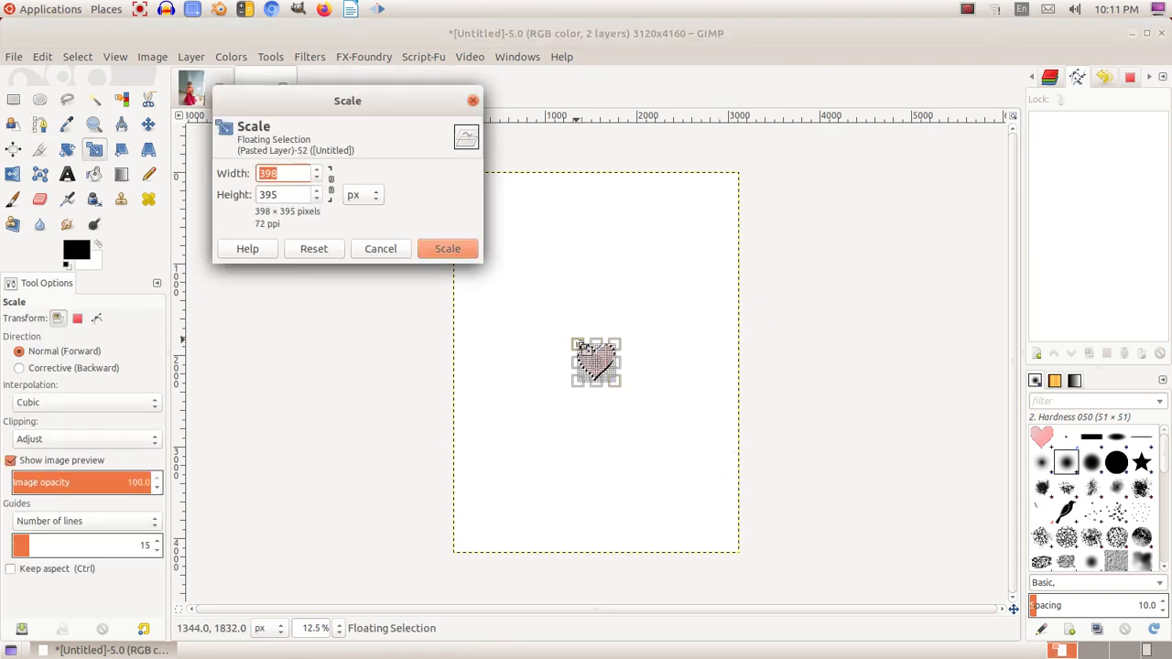
drag(579, 346, 602, 321)
click(449, 249)
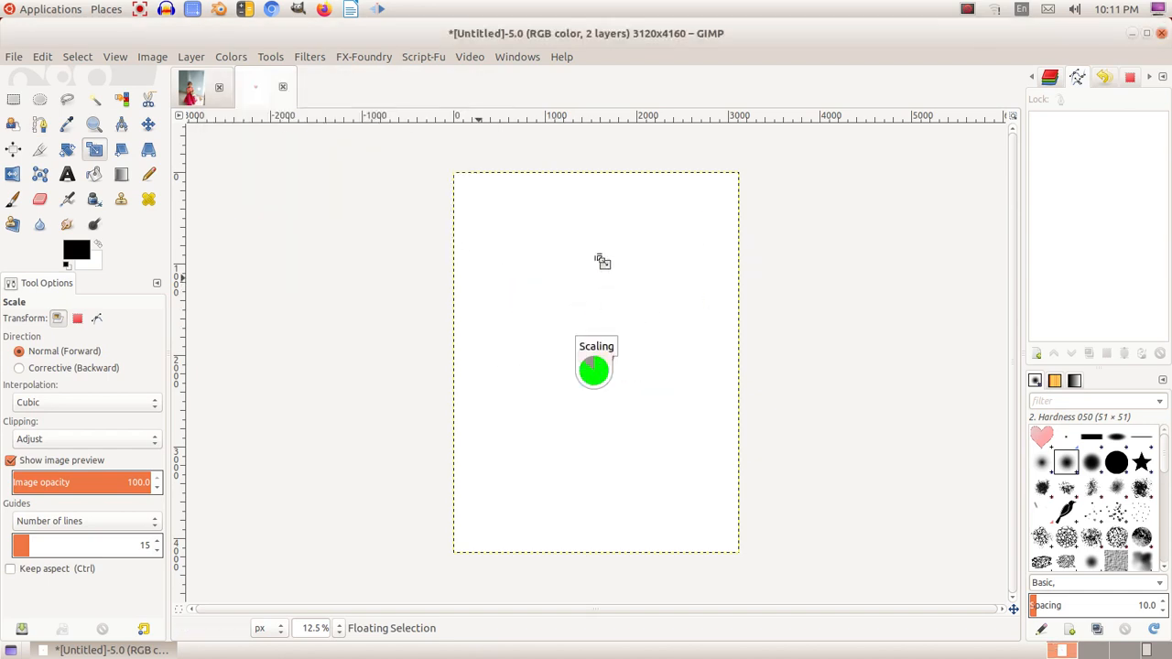
scroll(694, 317, up, 2)
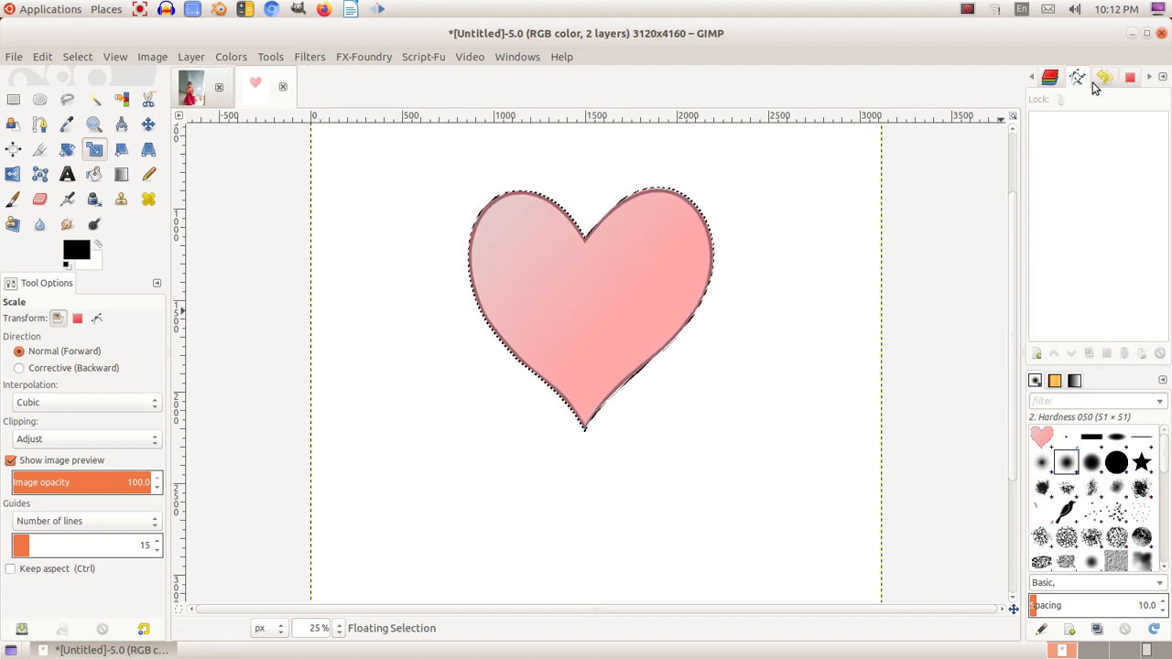
- Anchor the floating heart selection to the Background layer
click(1081, 79)
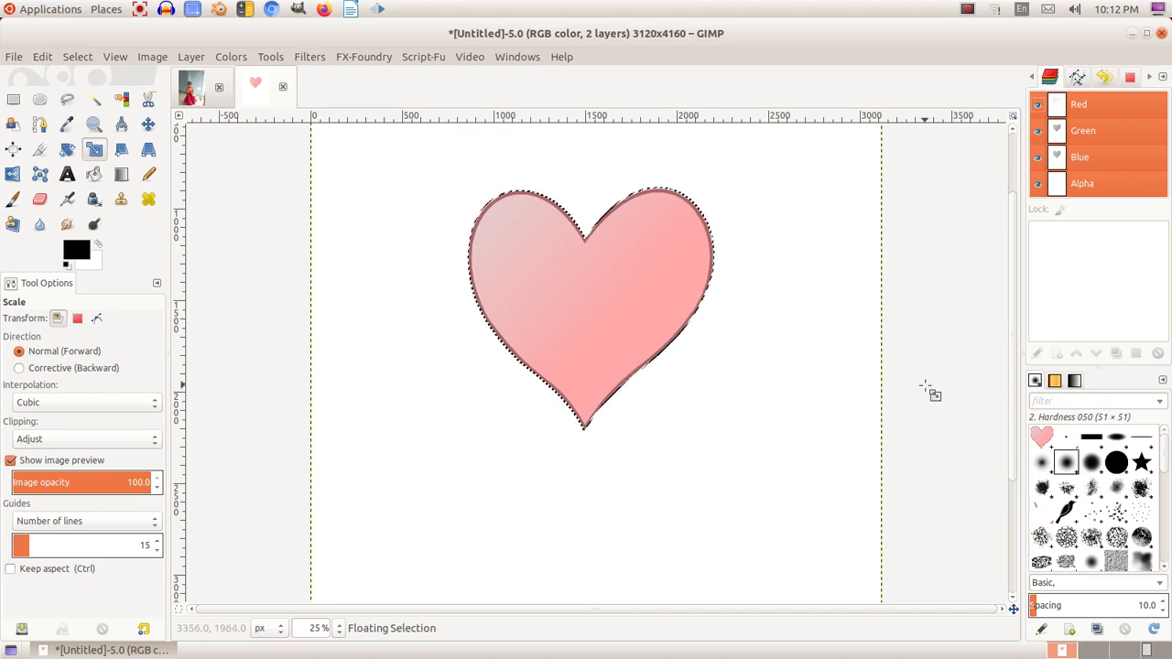
key(ctrl+l)
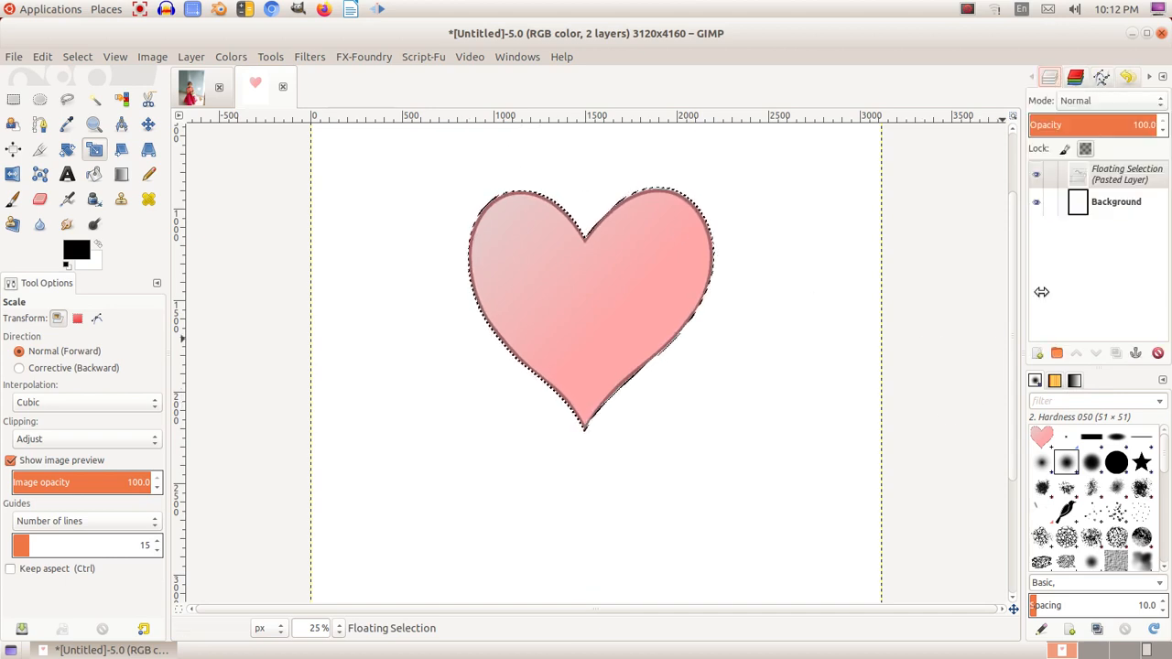
scroll(1150, 81, down, 2)
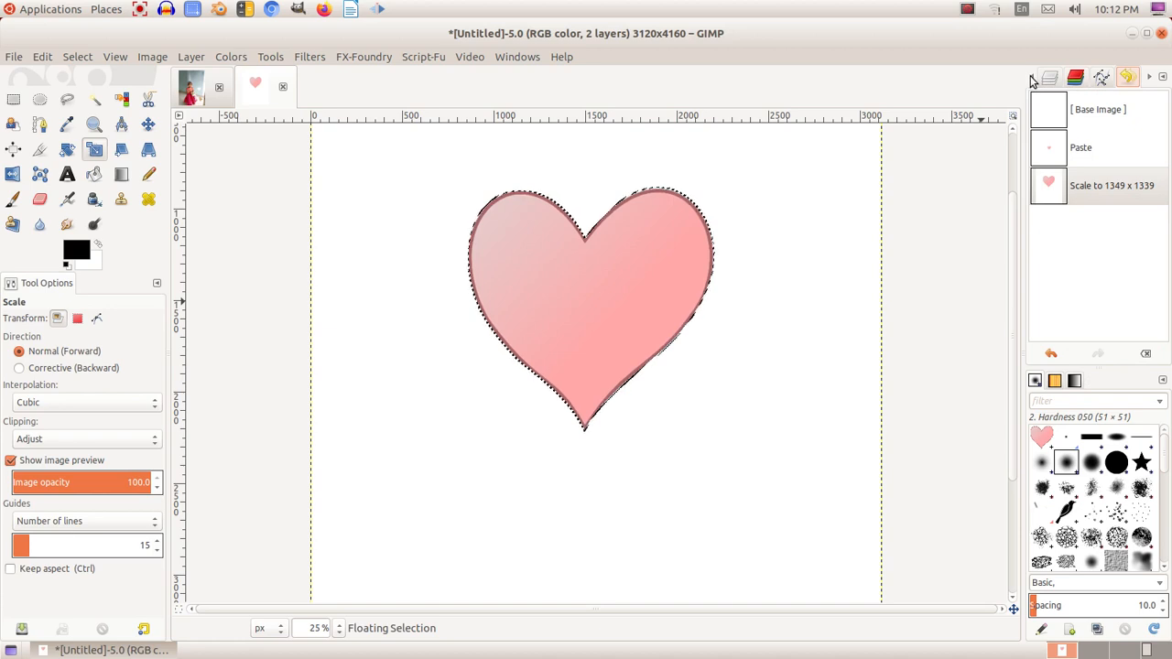
scroll(1039, 81, up, 2)
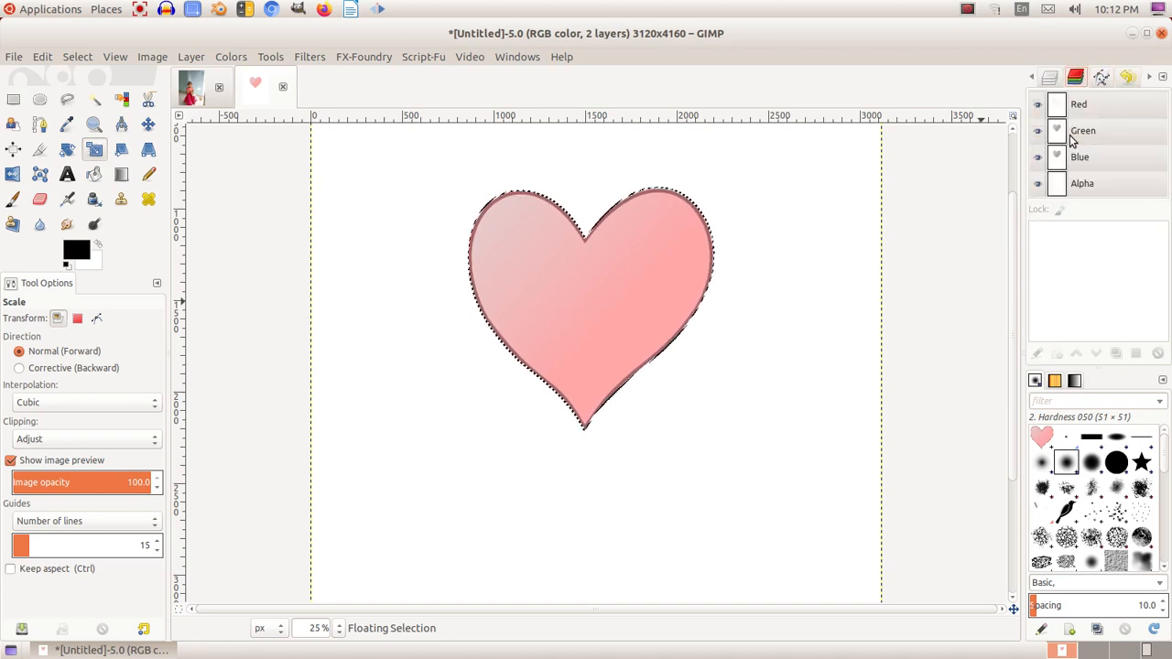
click(1052, 78)
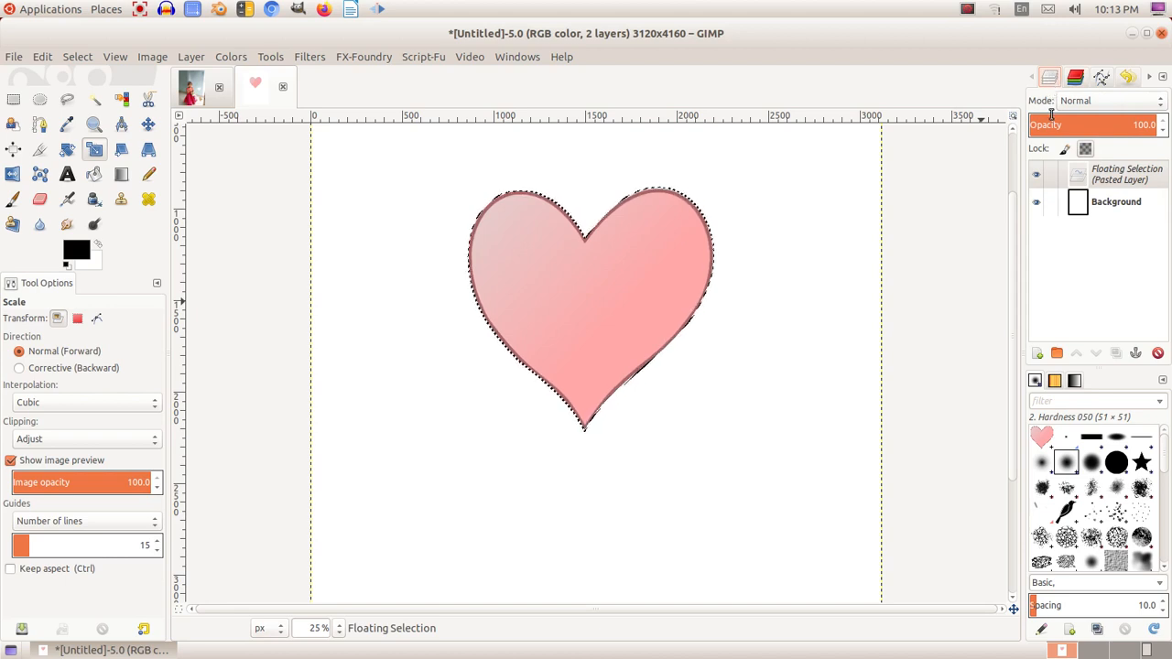
click(1136, 354)
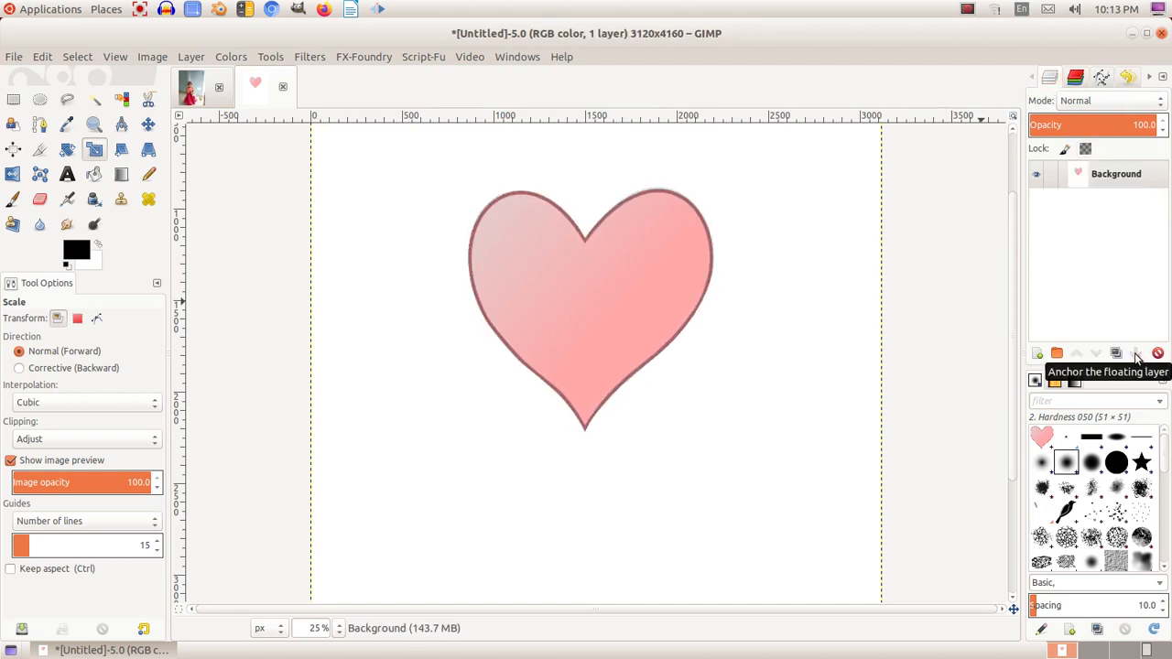
- Select the pale blue fringe along the heart's right lobe with Fuzzy Select at threshold 15, and clear the selection
ctrl+scroll(806, 389, up, 3)
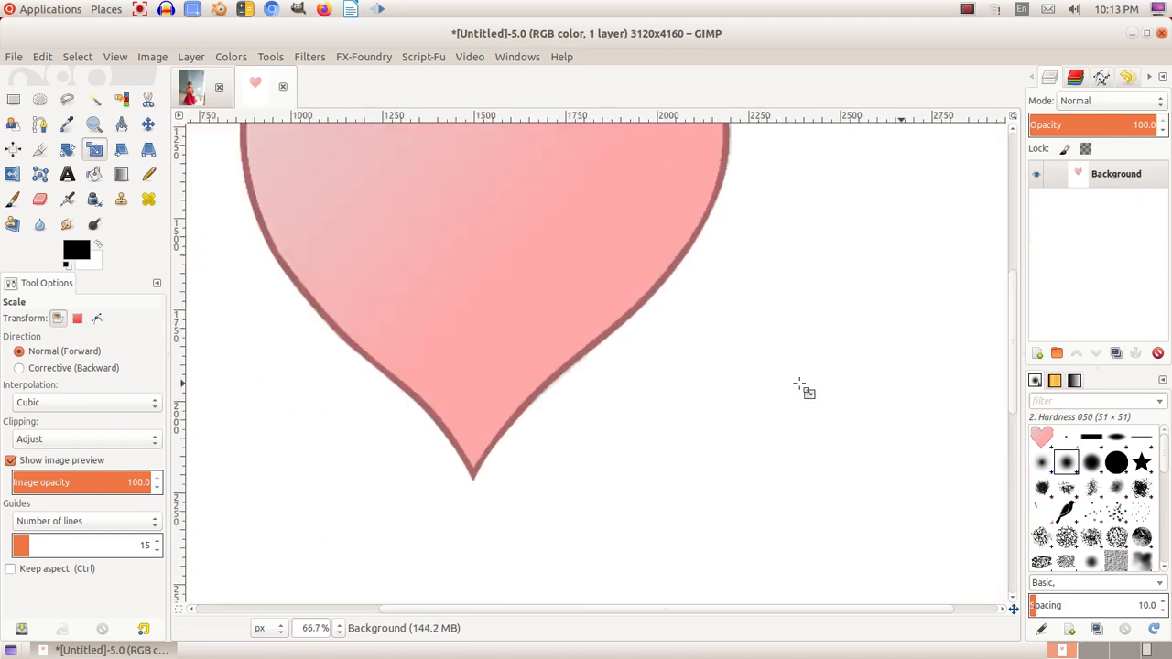
ctrl+scroll(806, 389, down, 5)
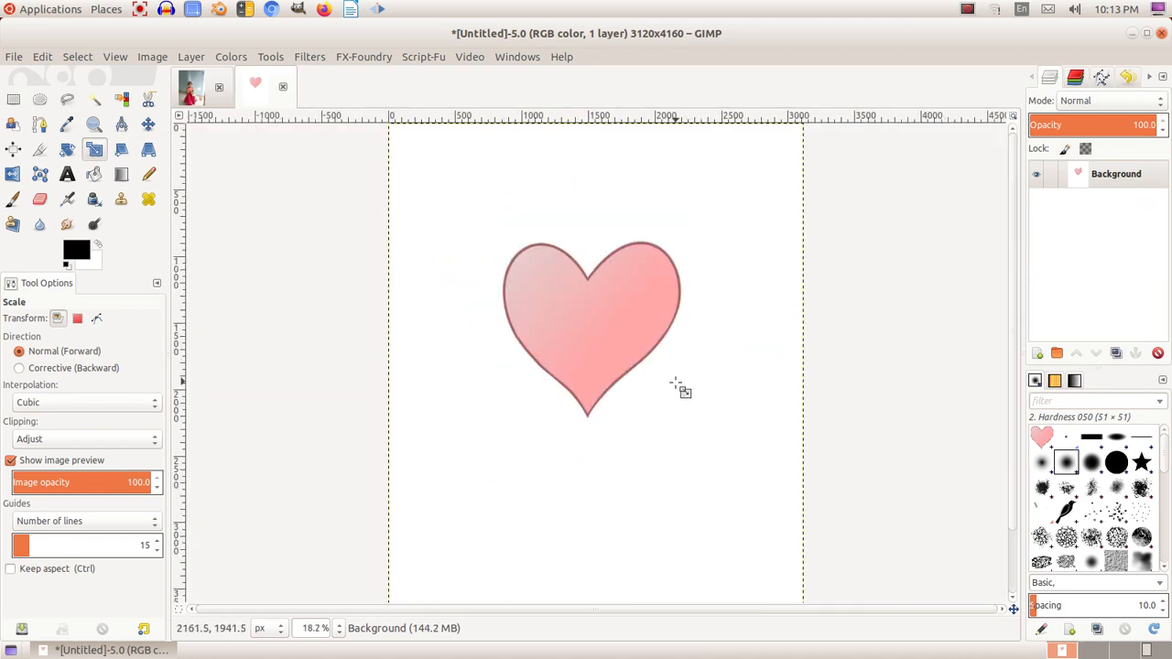
ctrl+scroll(682, 384, up, 4)
scroll(762, 380, up, 5)
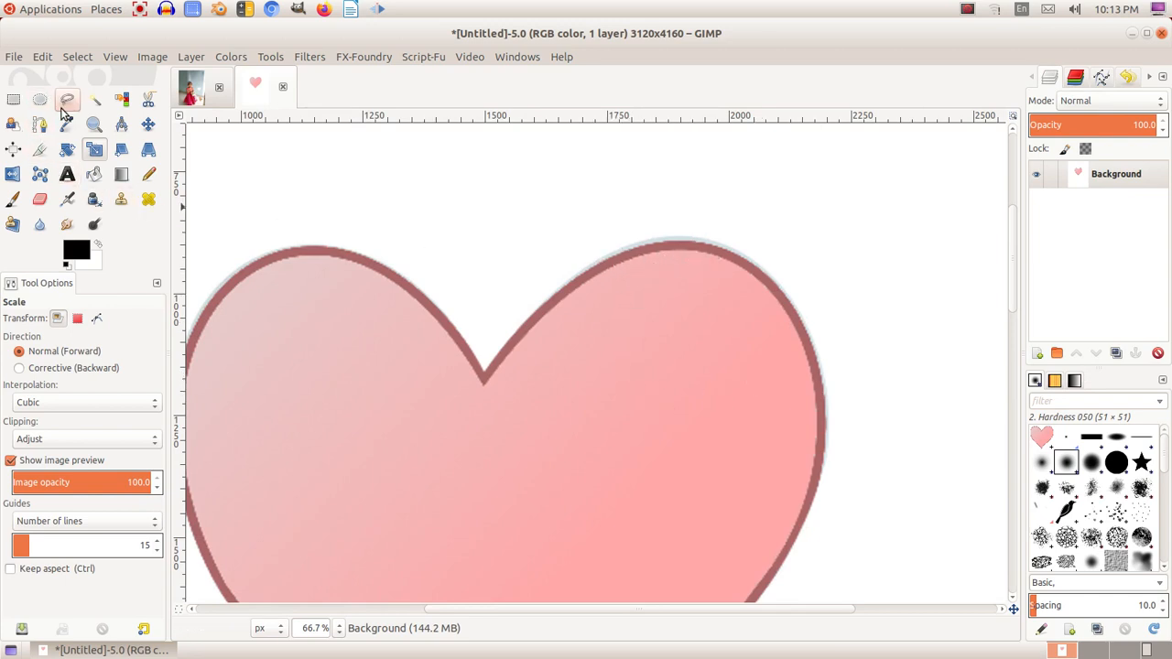
click(94, 100)
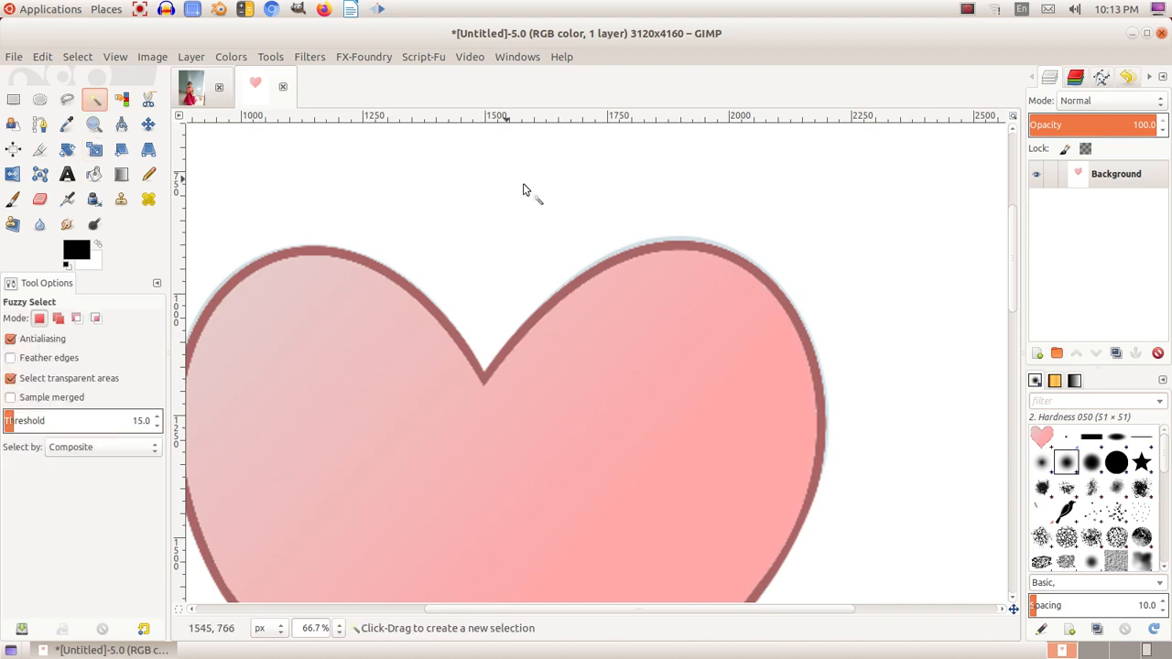
click(673, 242)
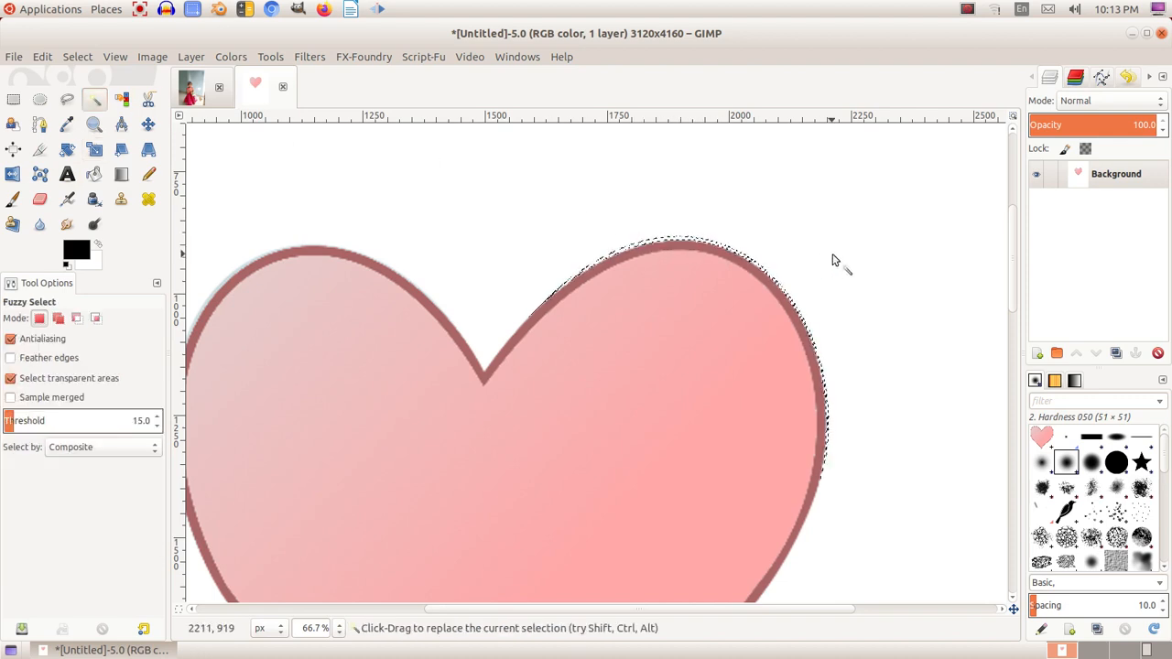
key(ctrl)
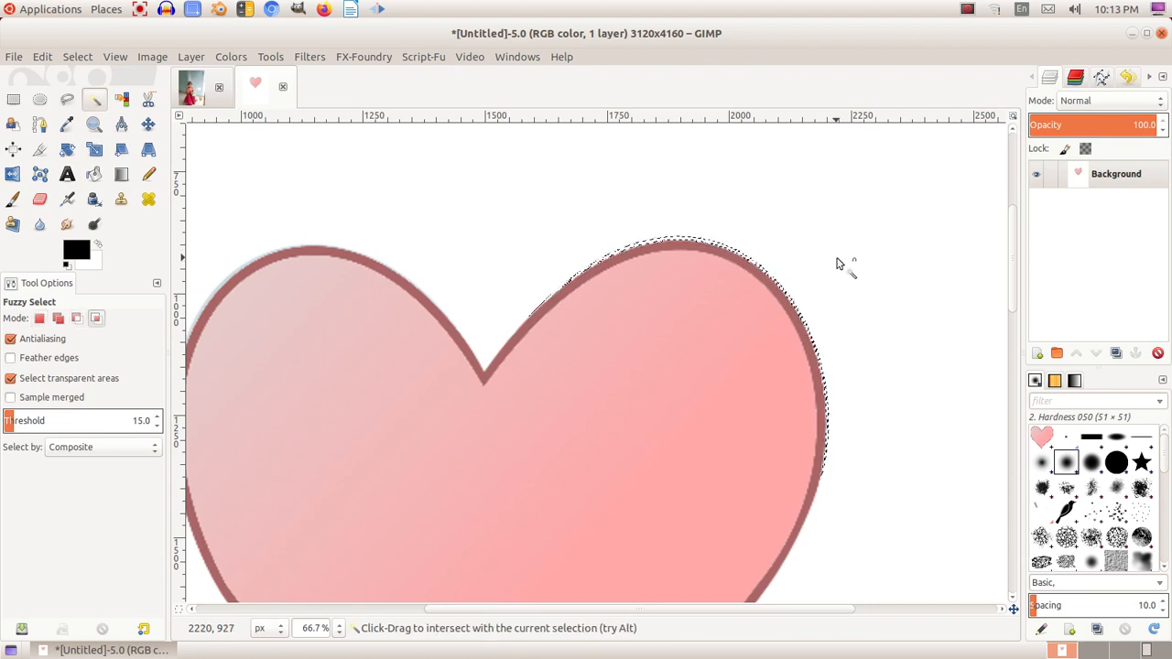
key(ctrl+shift+a)
scroll(745, 281, down, 3)
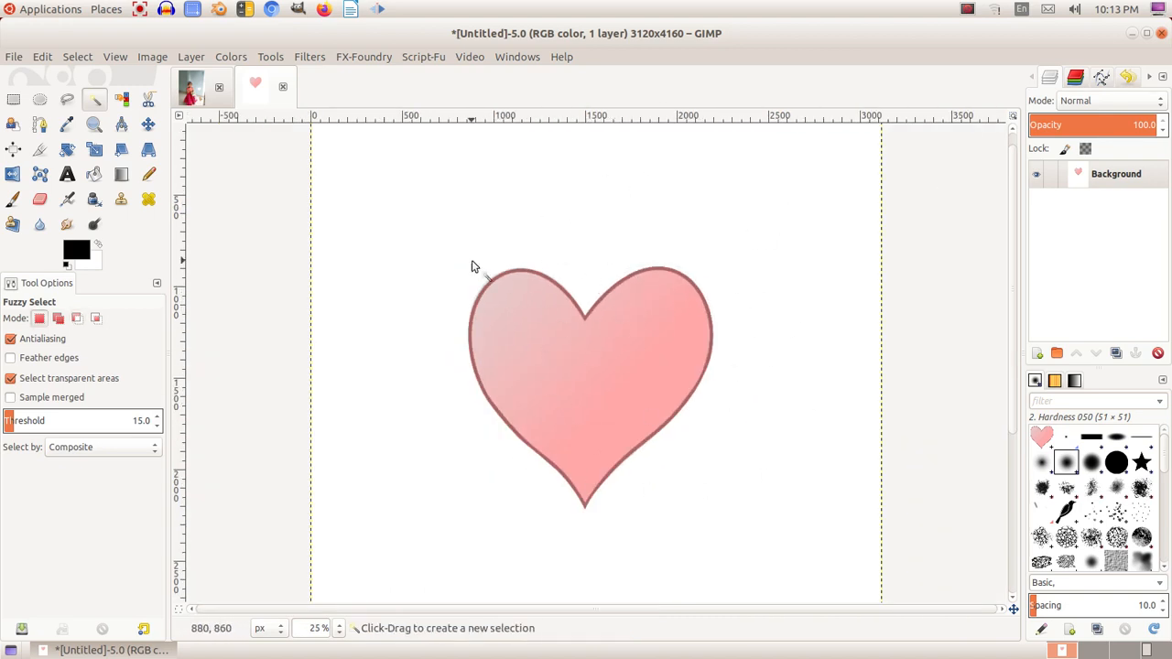
- Close the untitled heart image and discard its changes
key(ctrl)
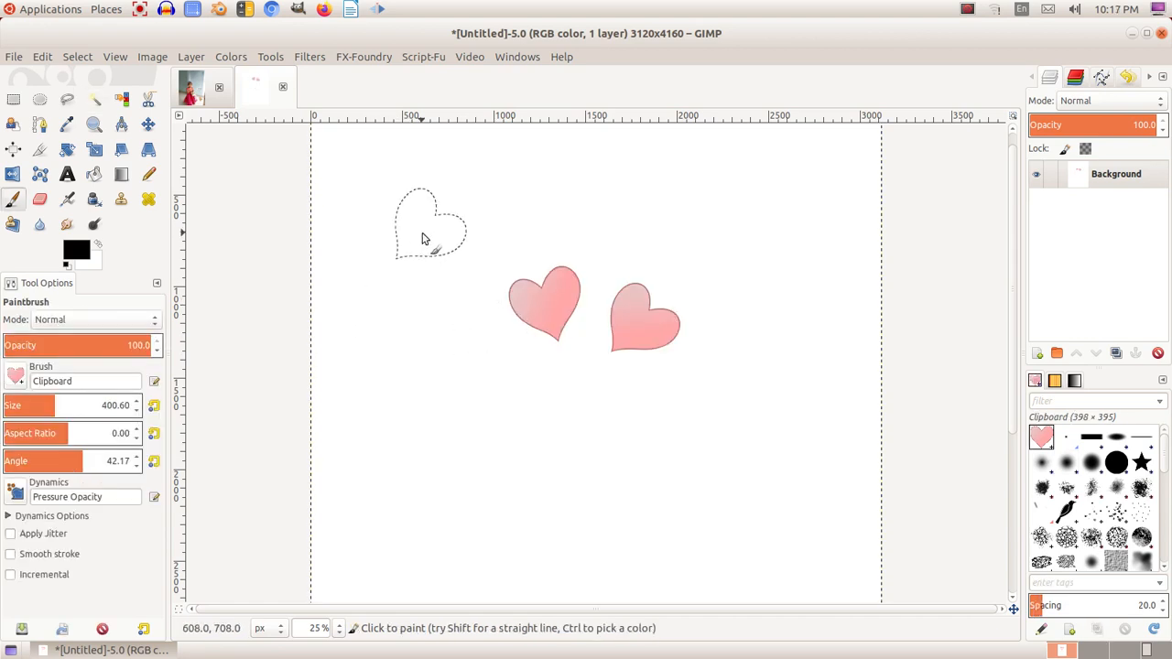
click(283, 88)
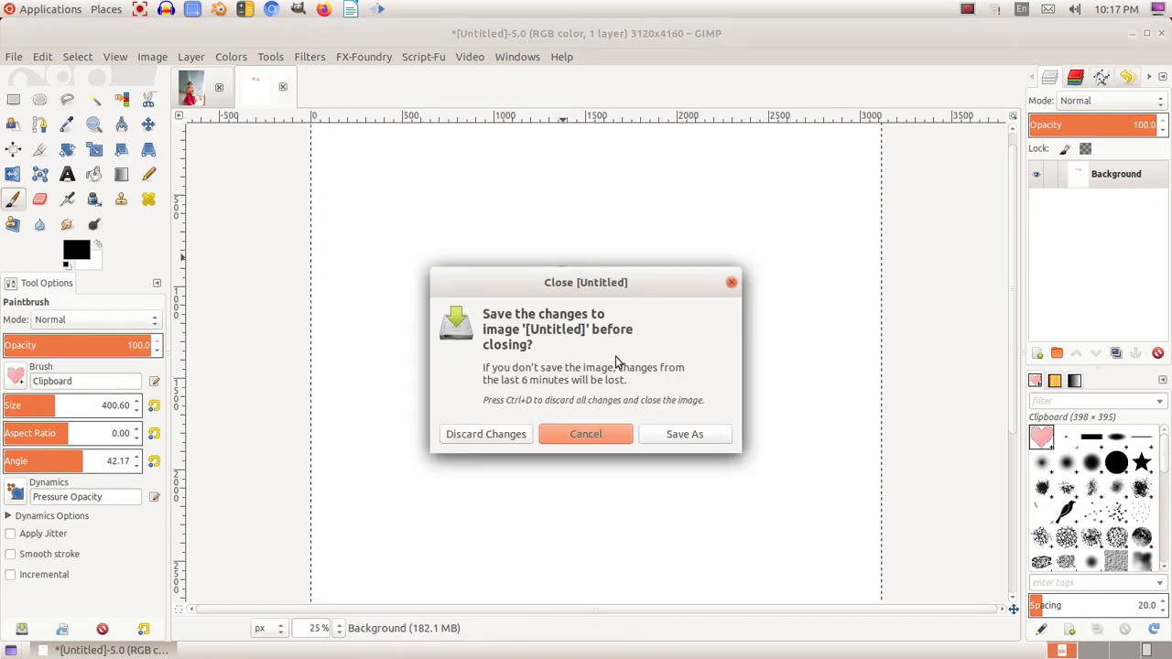
click(487, 435)
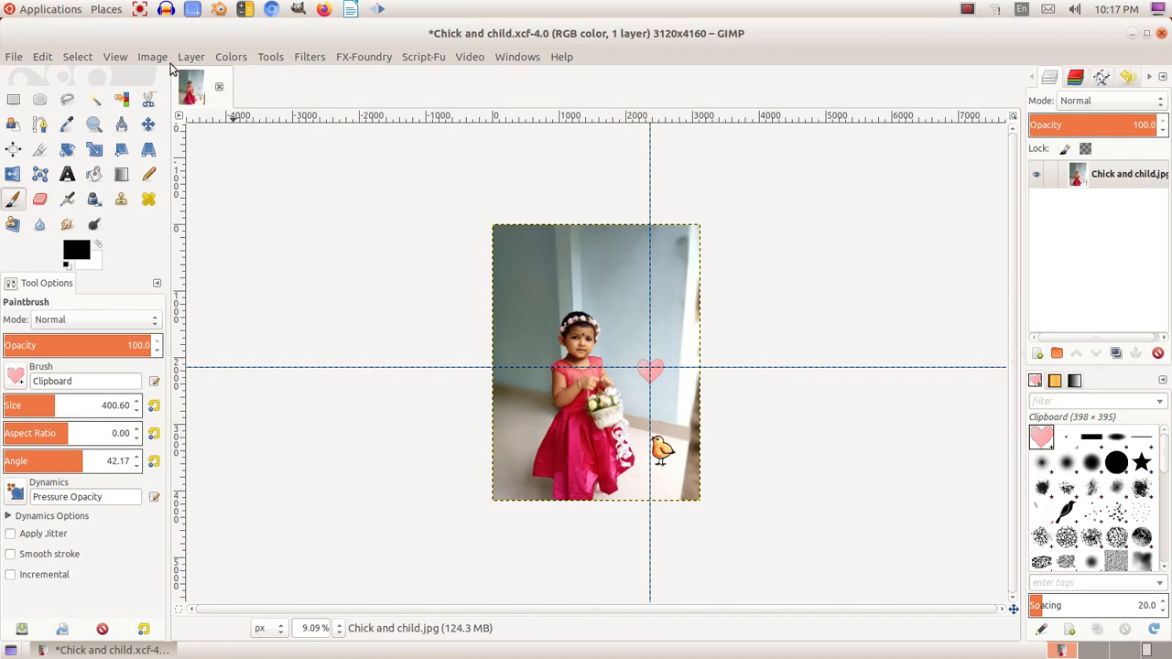
- Create a new image from the 640x480 template and set the Paintbrush size to 155.13
click(16, 57)
click(32, 78)
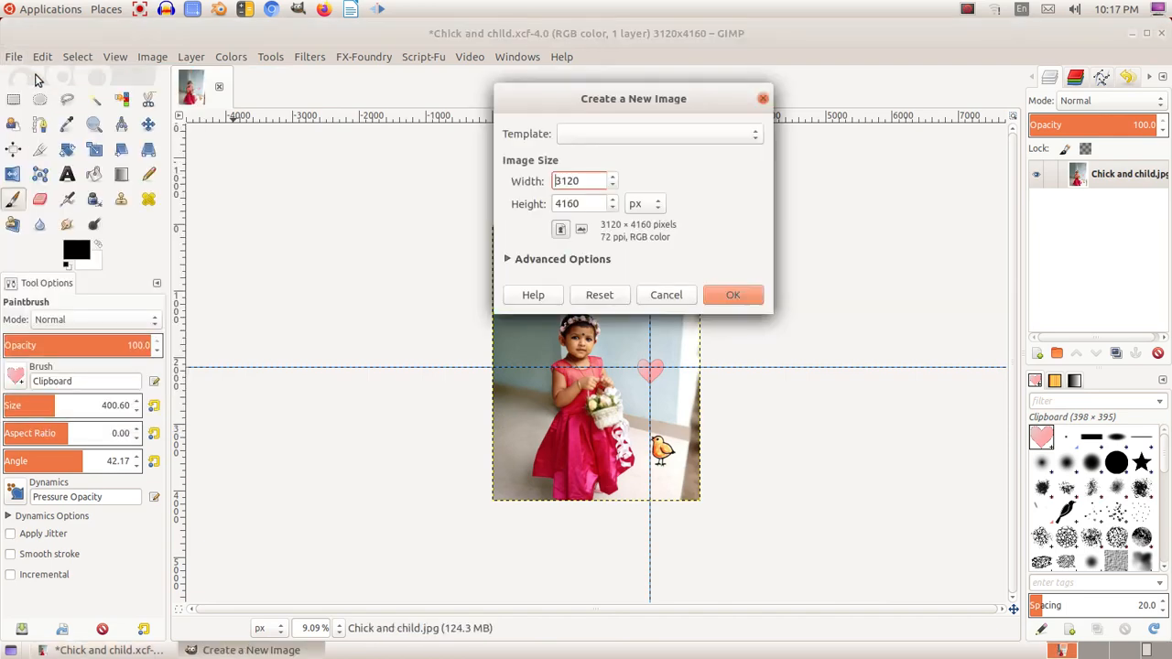
click(640, 135)
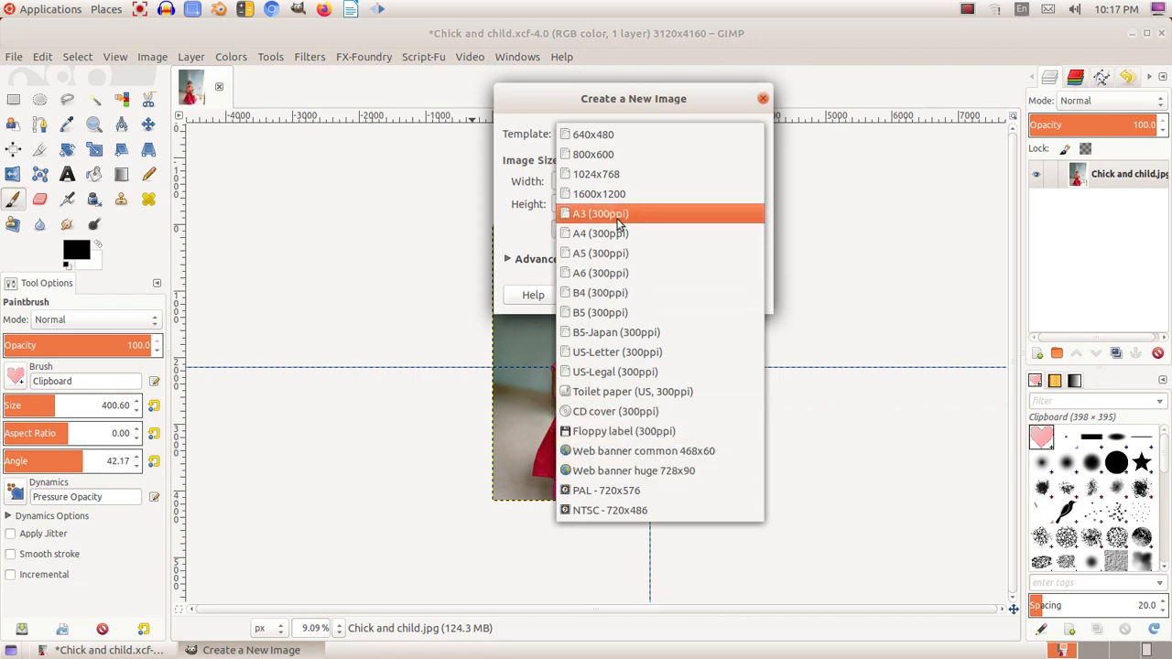
click(610, 137)
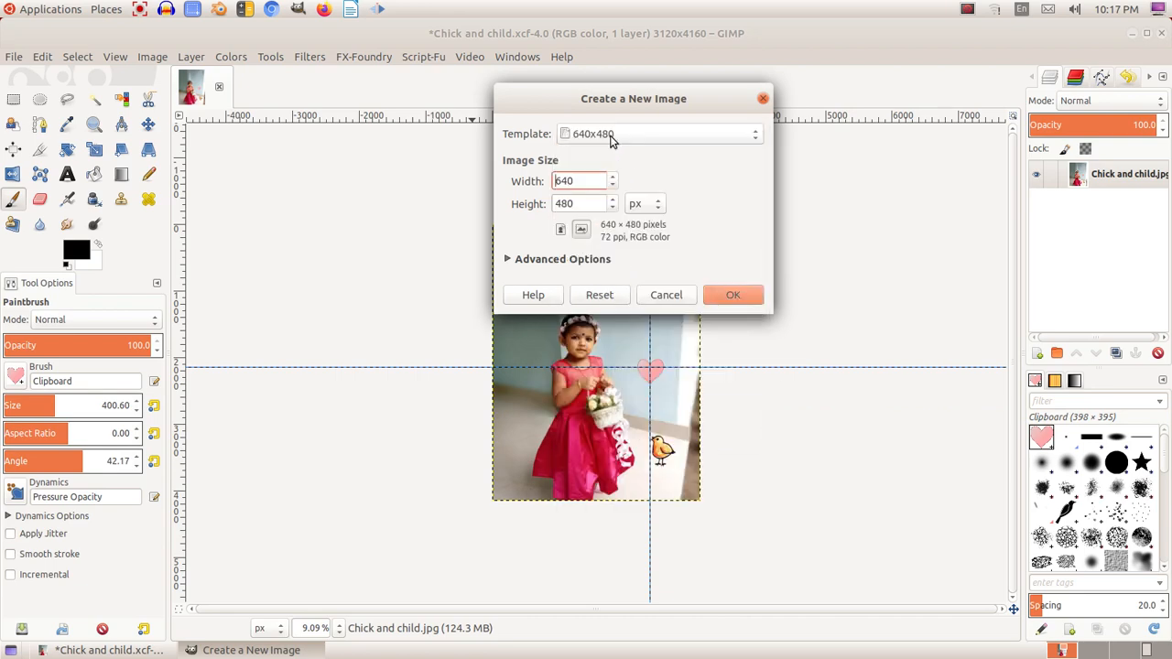
click(723, 288)
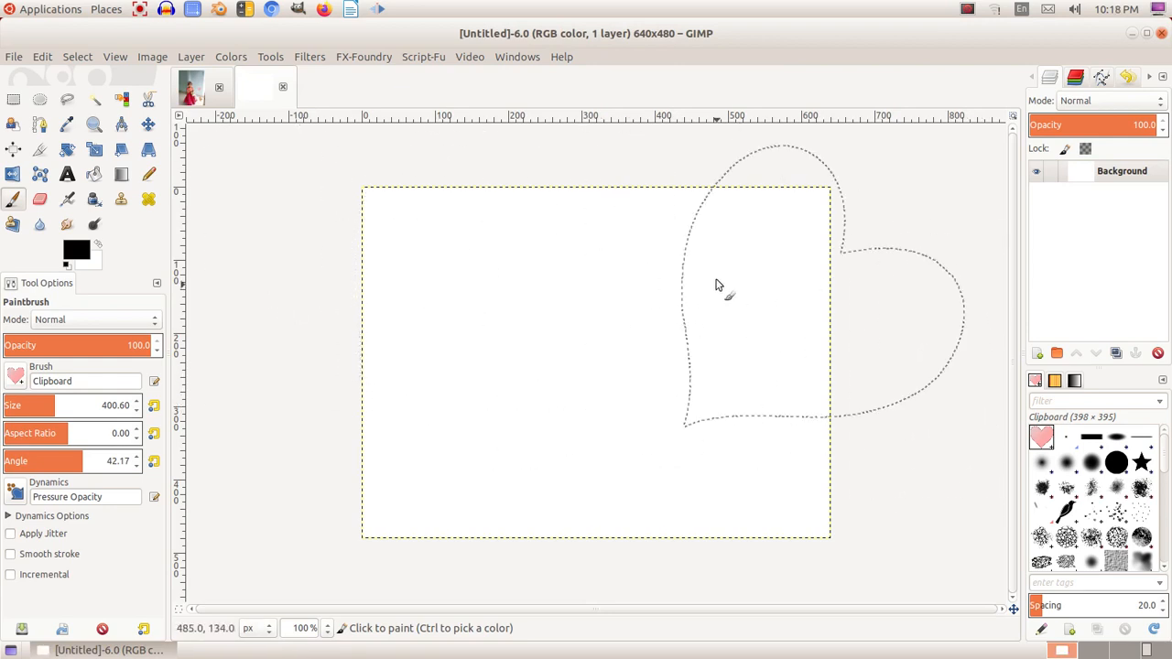
drag(32, 408, 24, 408)
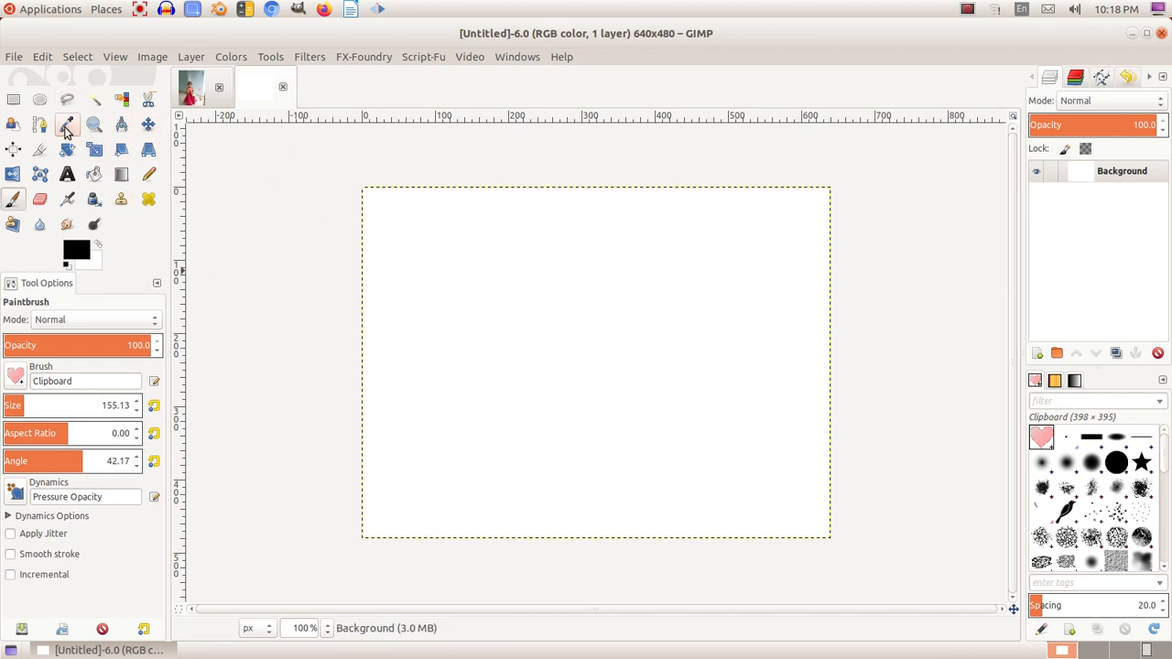
- Place a vertical guide at about x 319 px and a horizontal guide at about y 234 px, crossing near the canvas centre
click(40, 124)
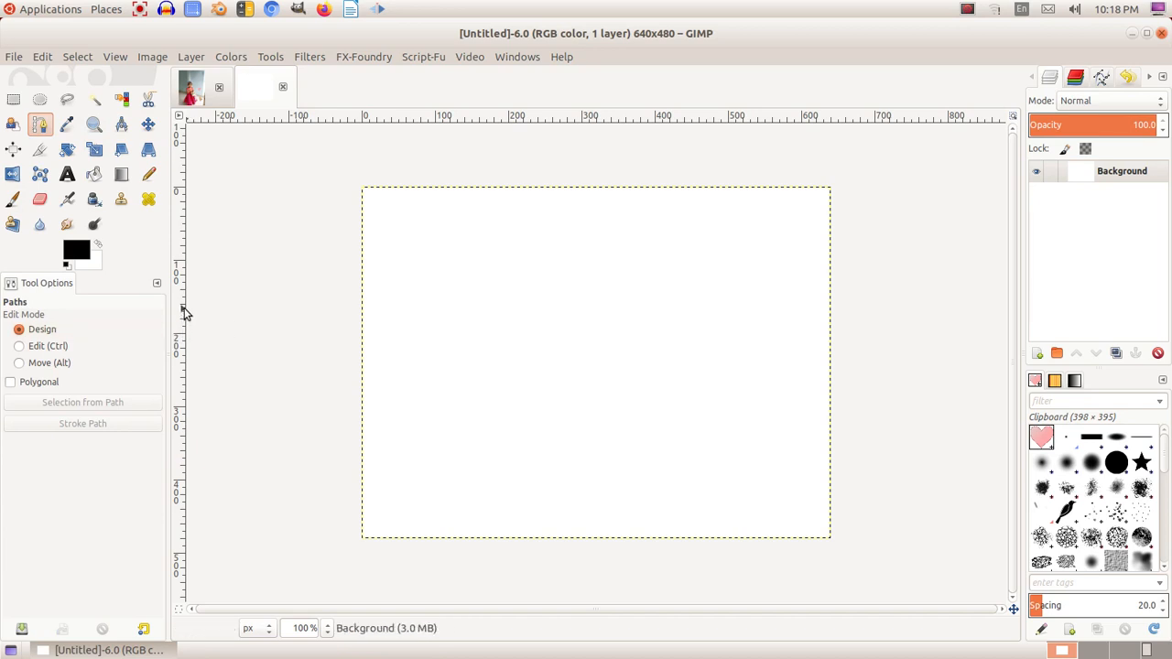
drag(183, 304, 596, 335)
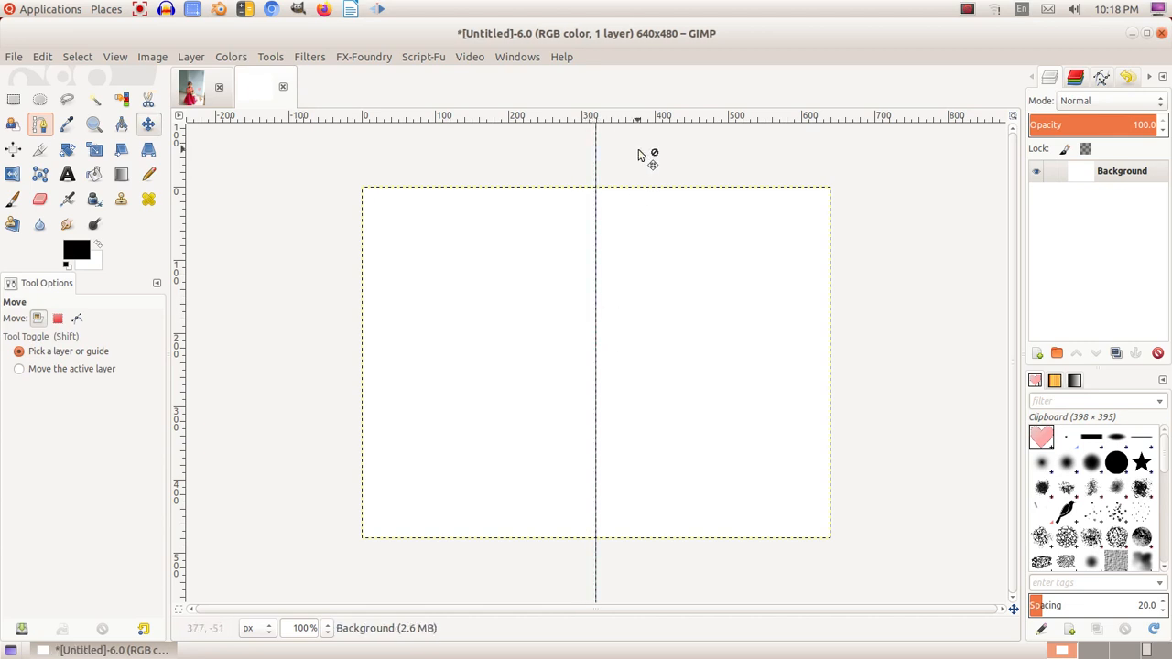
drag(695, 115, 693, 359)
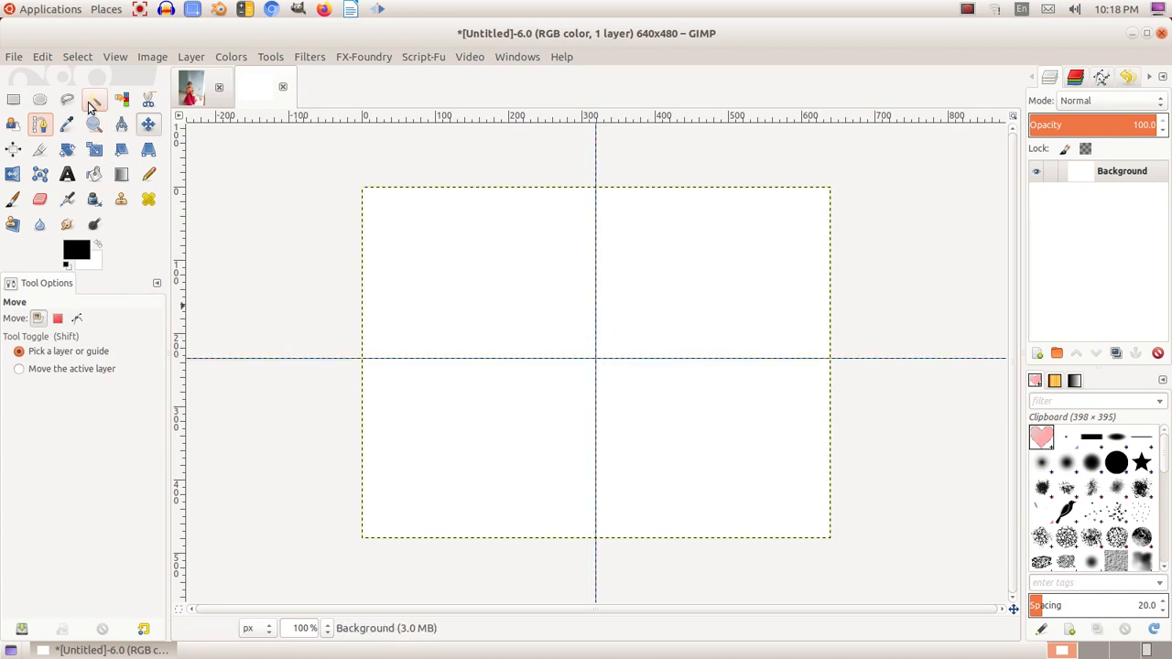
- Draw a closed four-anchor diamond path on the guides, with corners at about (181, 234), (319, 133), (449, 234) and (319, 370) px
click(42, 125)
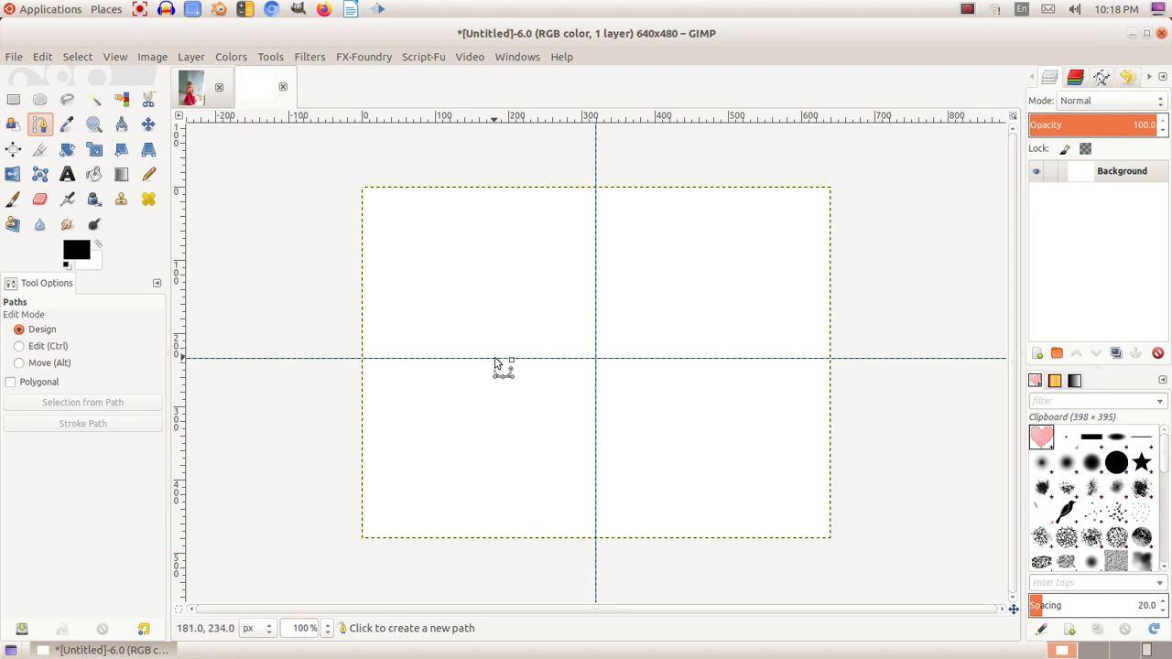
click(496, 361)
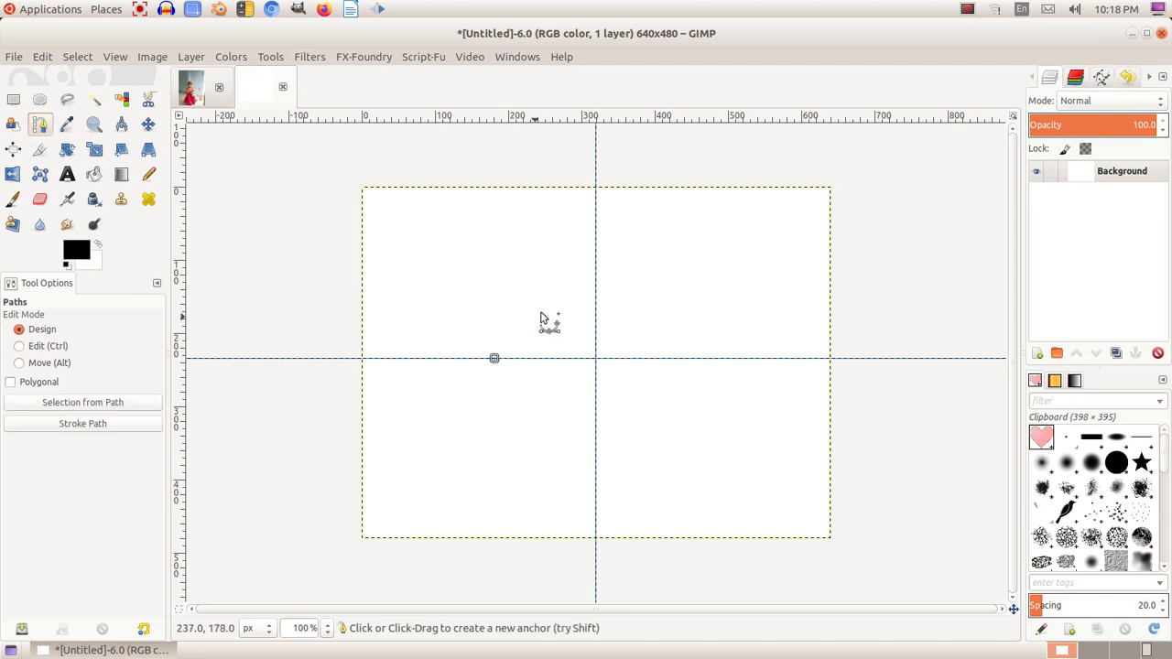
click(595, 284)
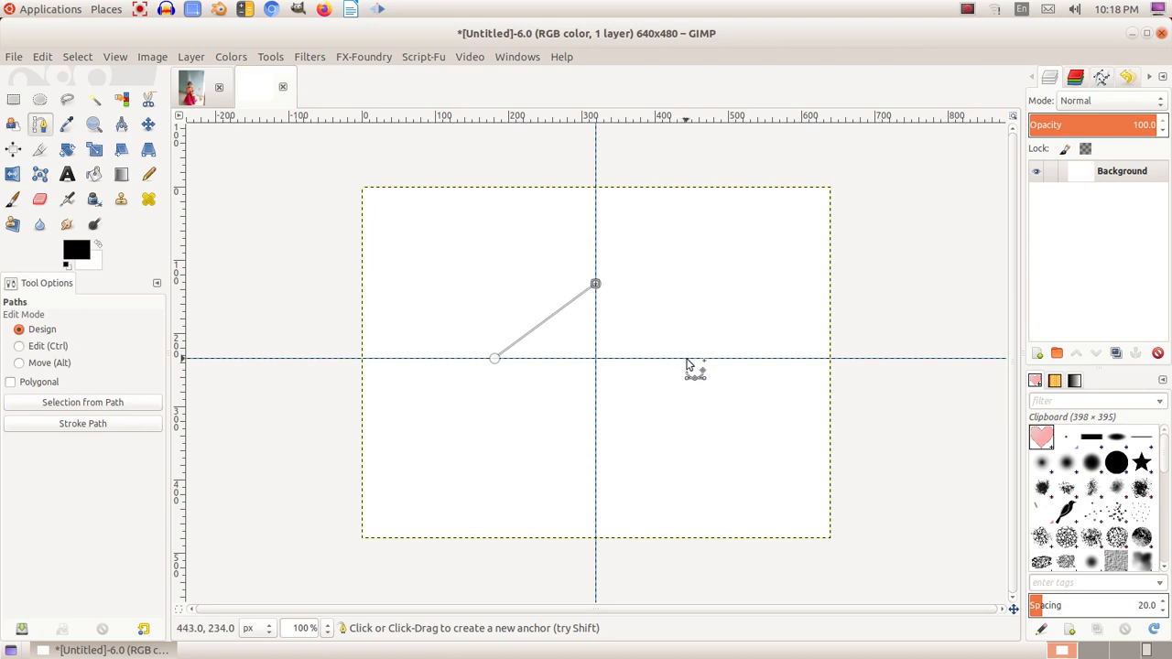
click(691, 358)
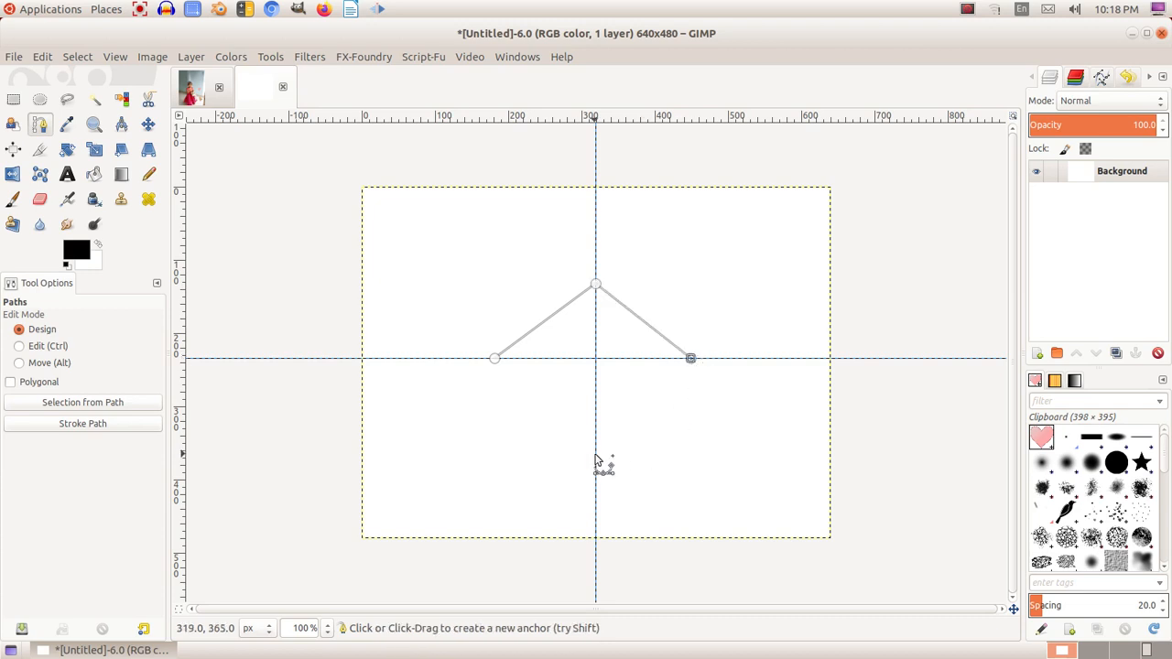
click(596, 460)
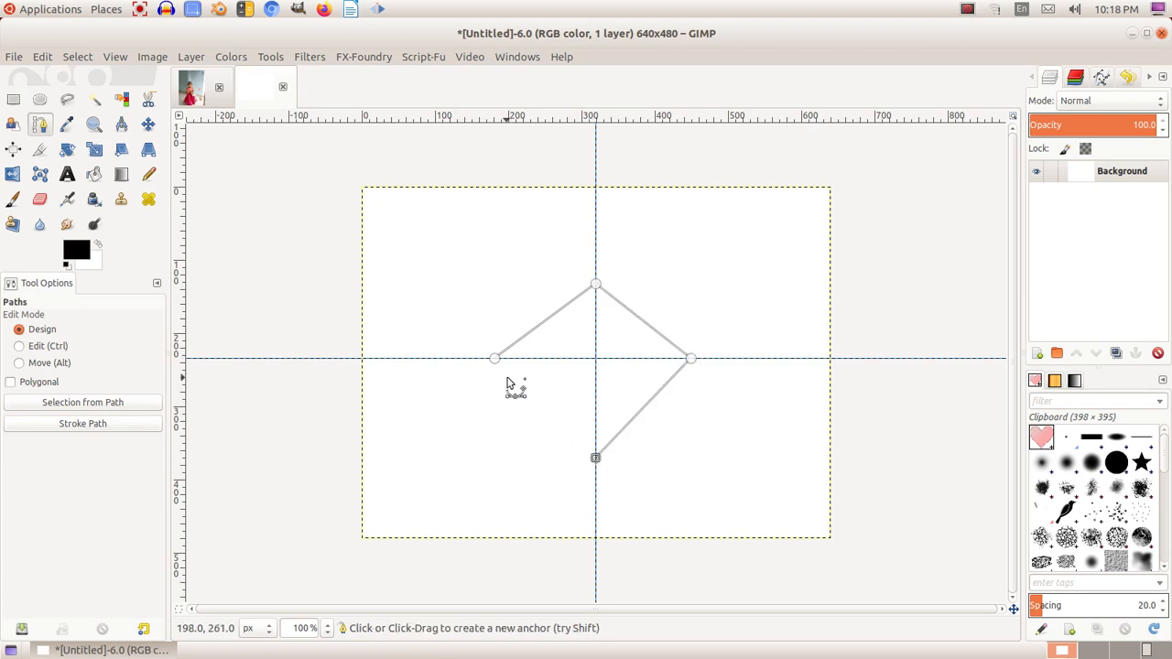
ctrl+click(494, 359)
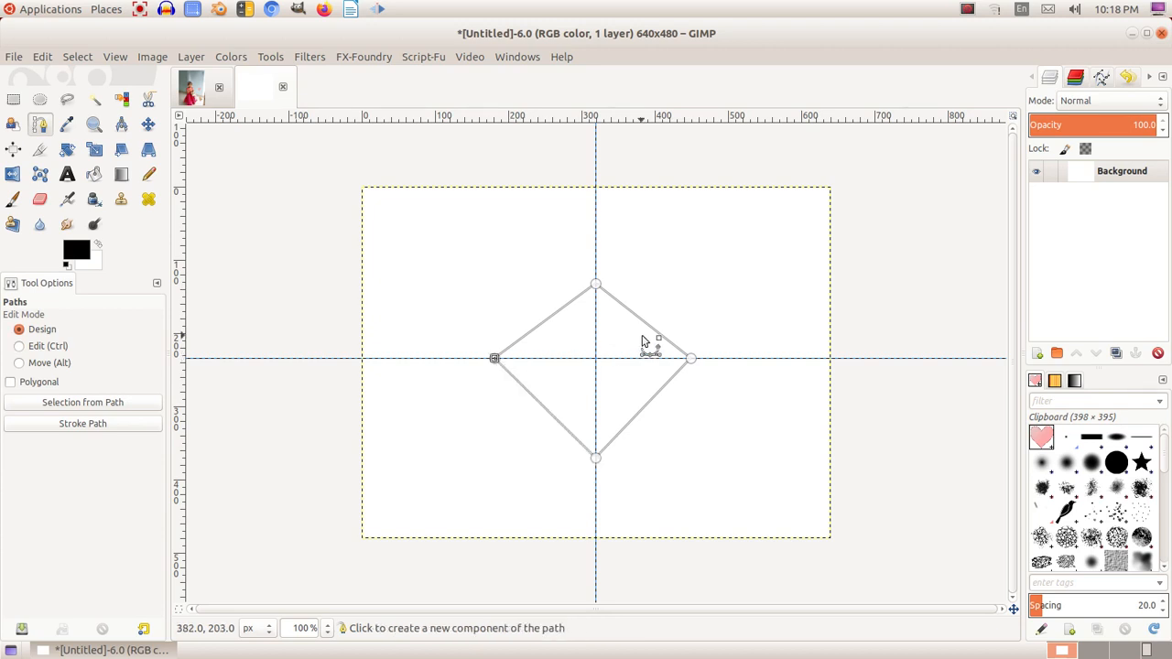
- Bend the diamond path's two upper edges outward into rounded heart lobes and slightly curve both lower edges
drag(545, 325, 510, 255)
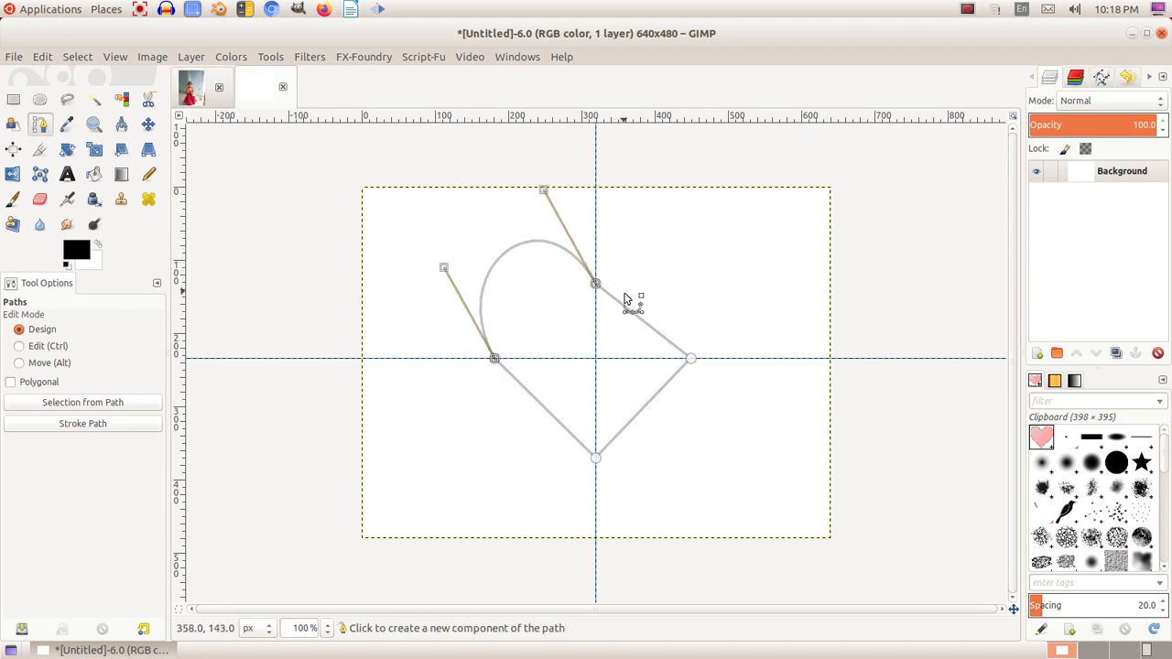
drag(641, 321, 691, 259)
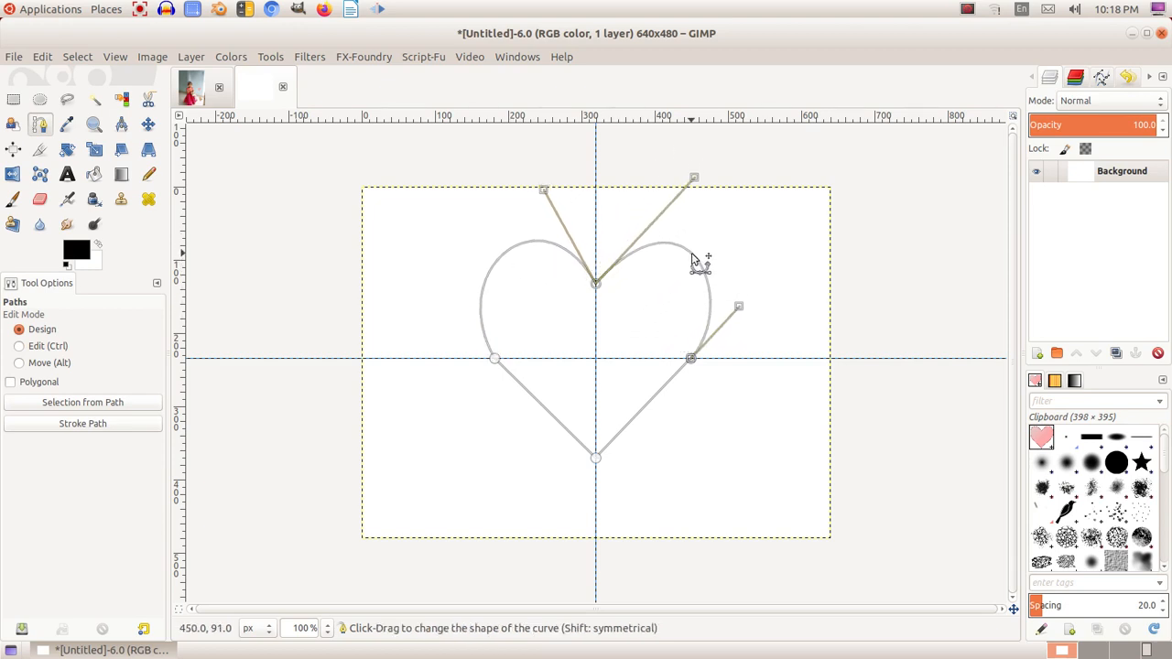
click(550, 419)
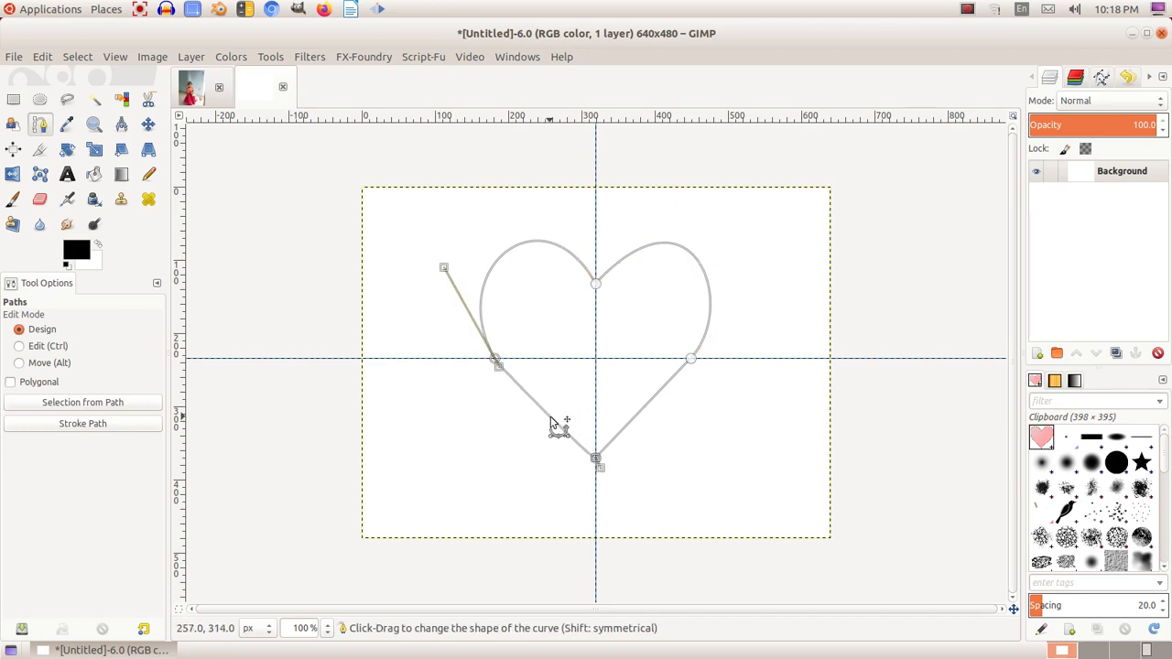
drag(551, 419, 552, 420)
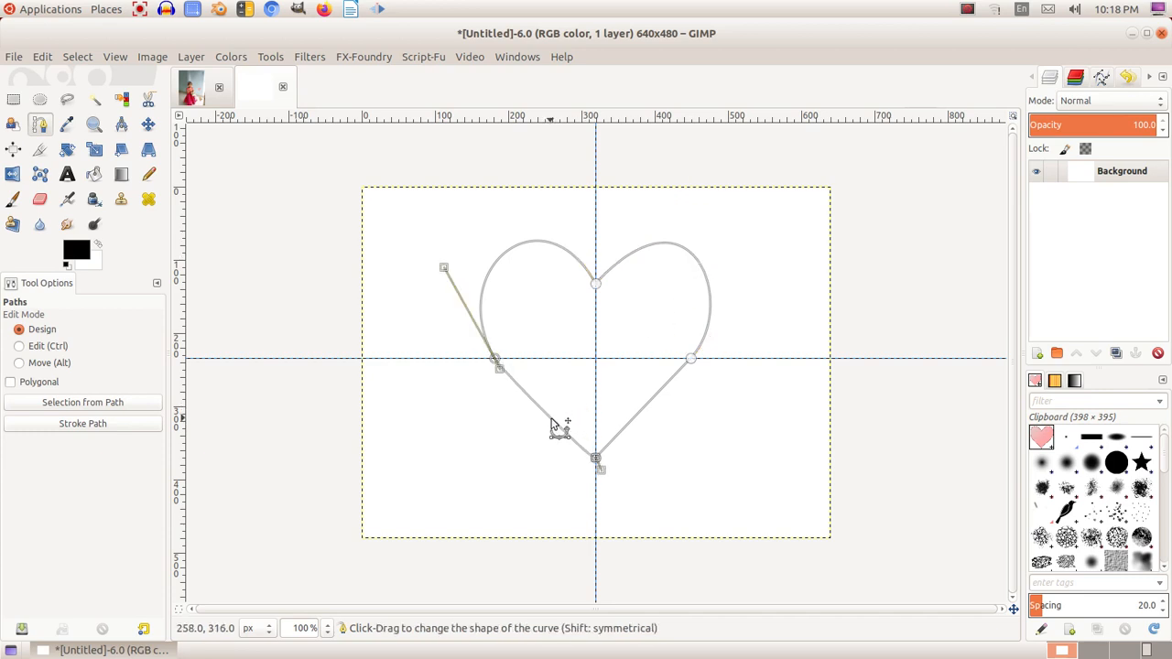
click(663, 395)
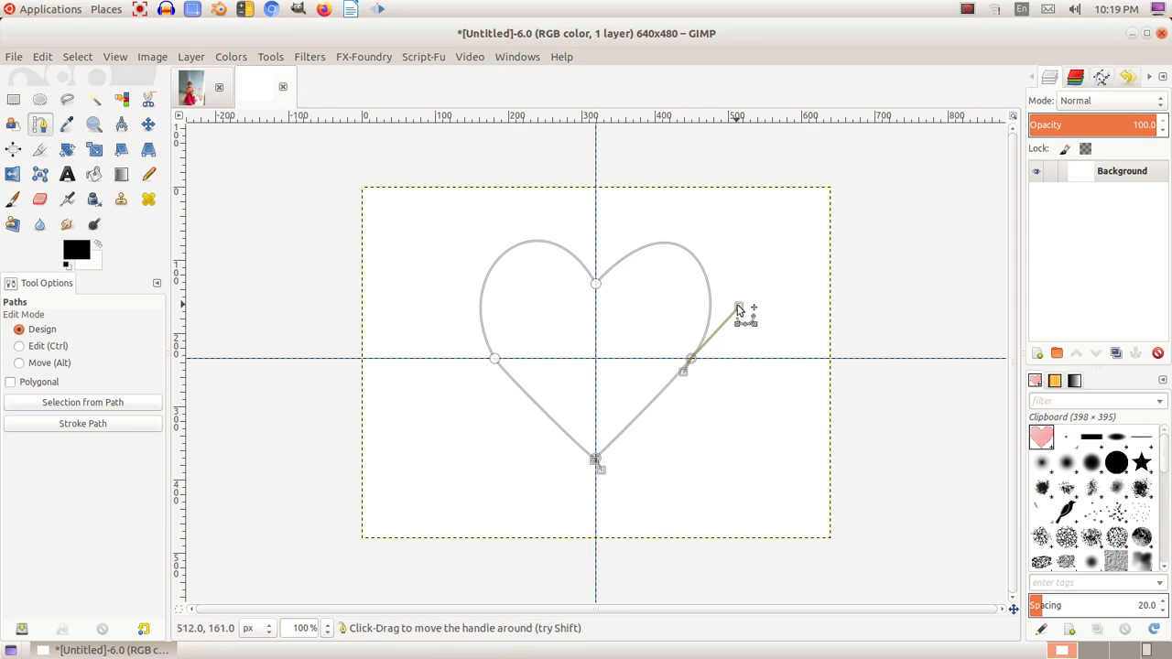
- Fine-tune the curve handles at the heart path's side anchors and reshape the right lobe to match the left one
drag(739, 308, 736, 303)
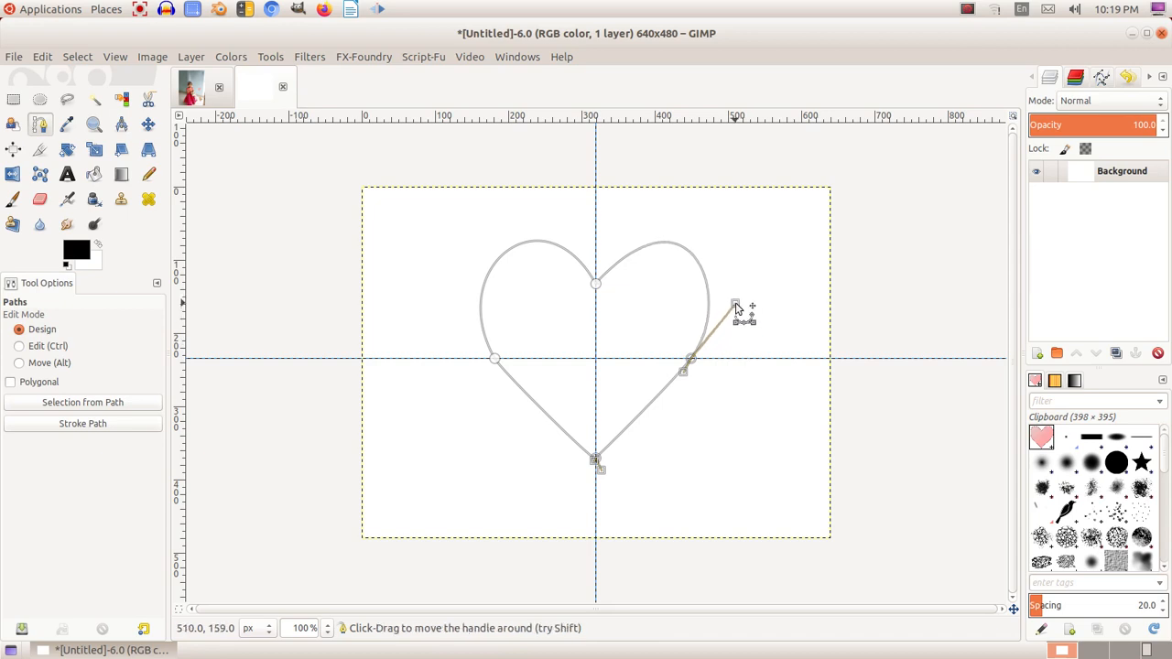
click(495, 359)
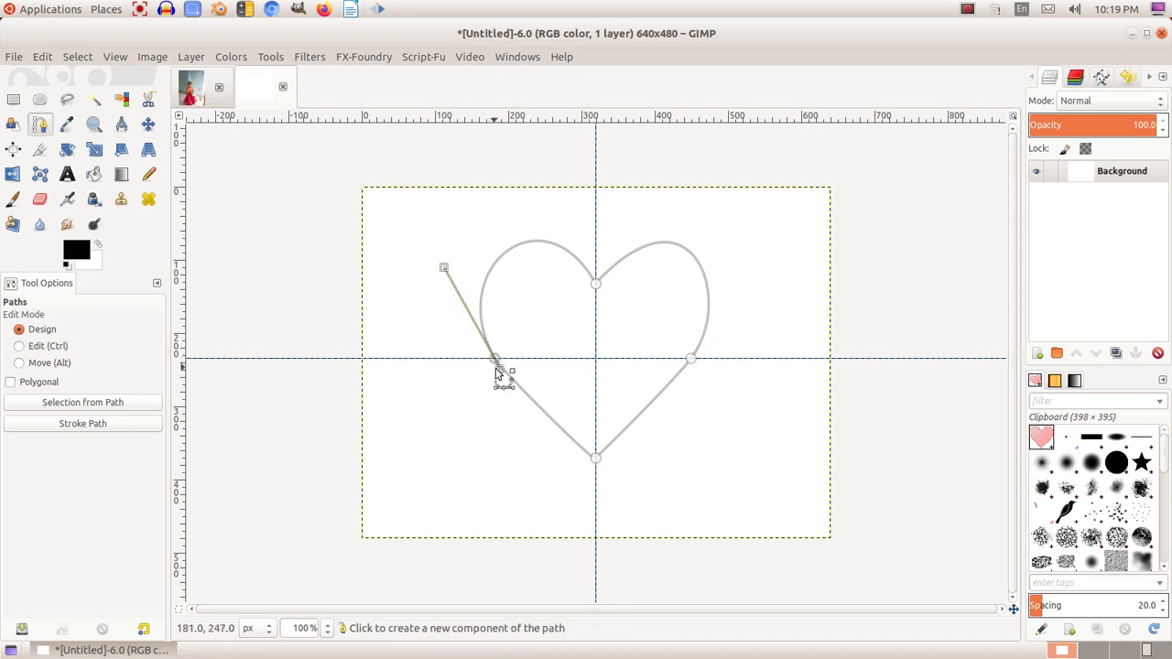
drag(508, 382, 506, 384)
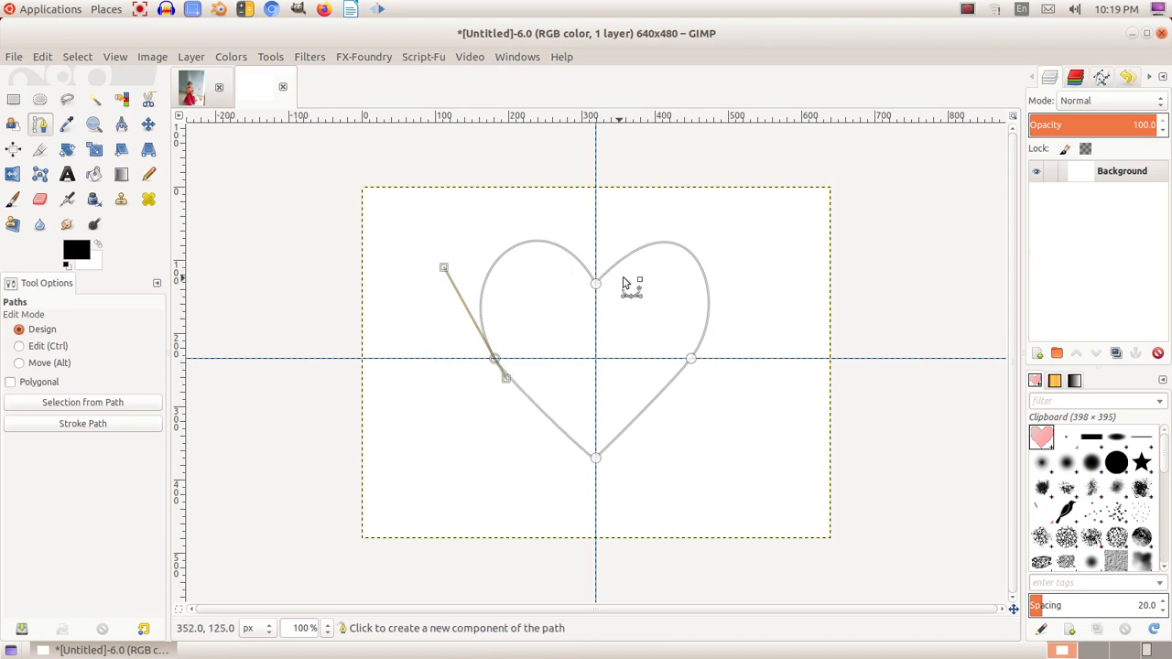
click(682, 249)
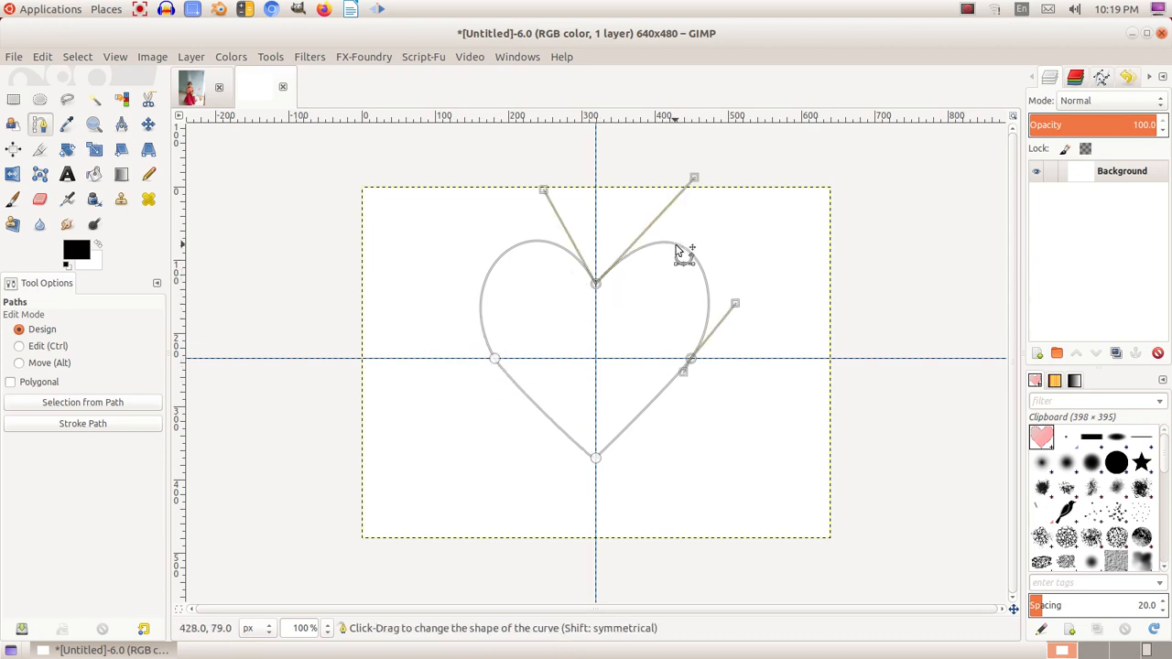
drag(682, 249, 675, 251)
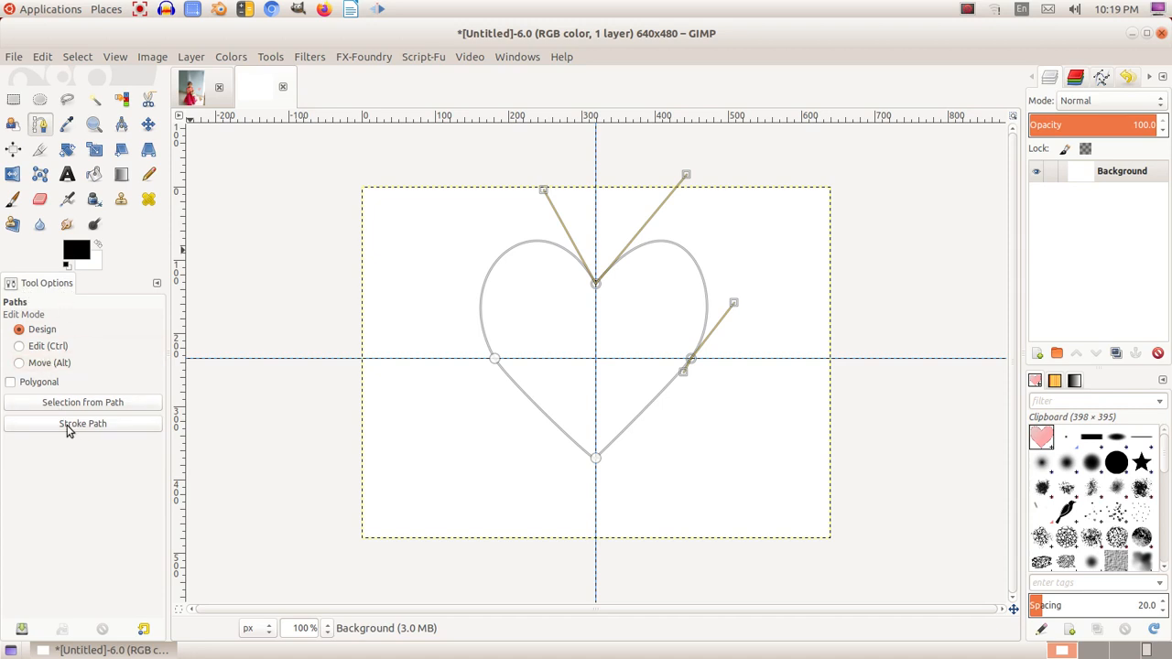
- Set the foreground colour to the dusky red c46868
click(77, 251)
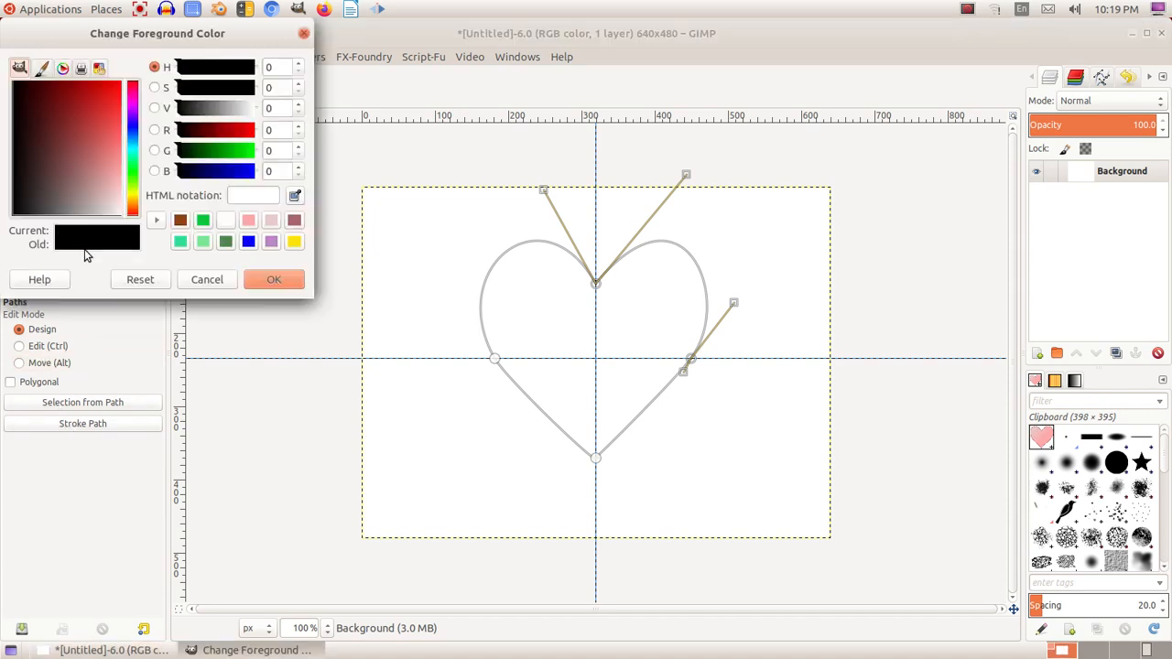
click(293, 220)
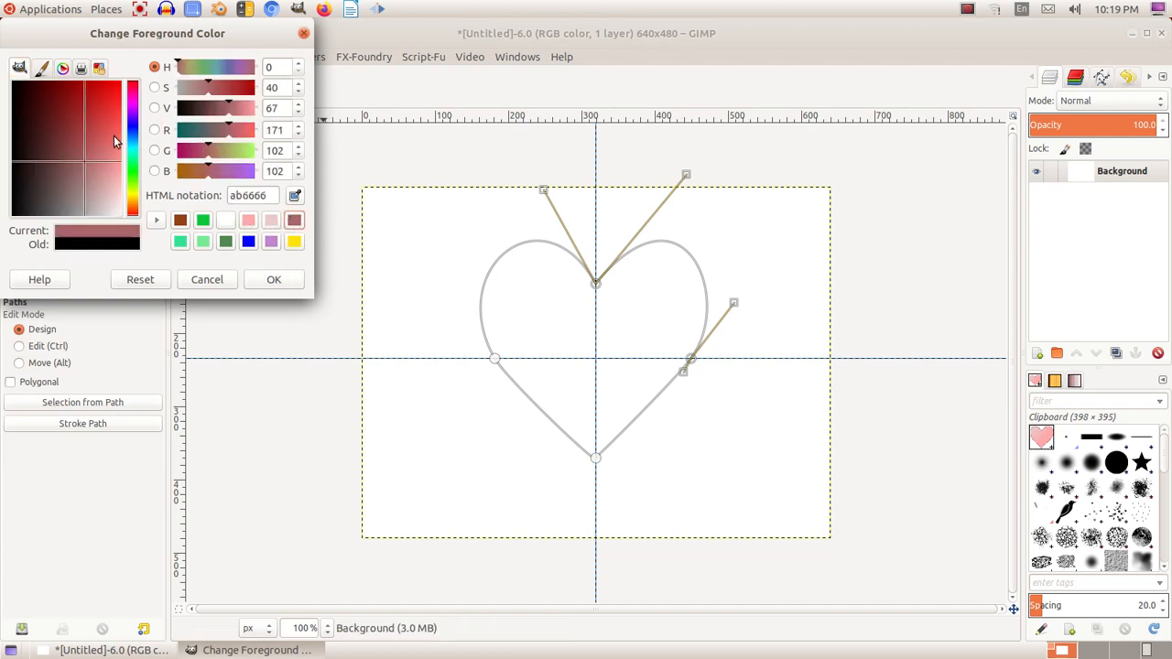
drag(113, 138, 96, 153)
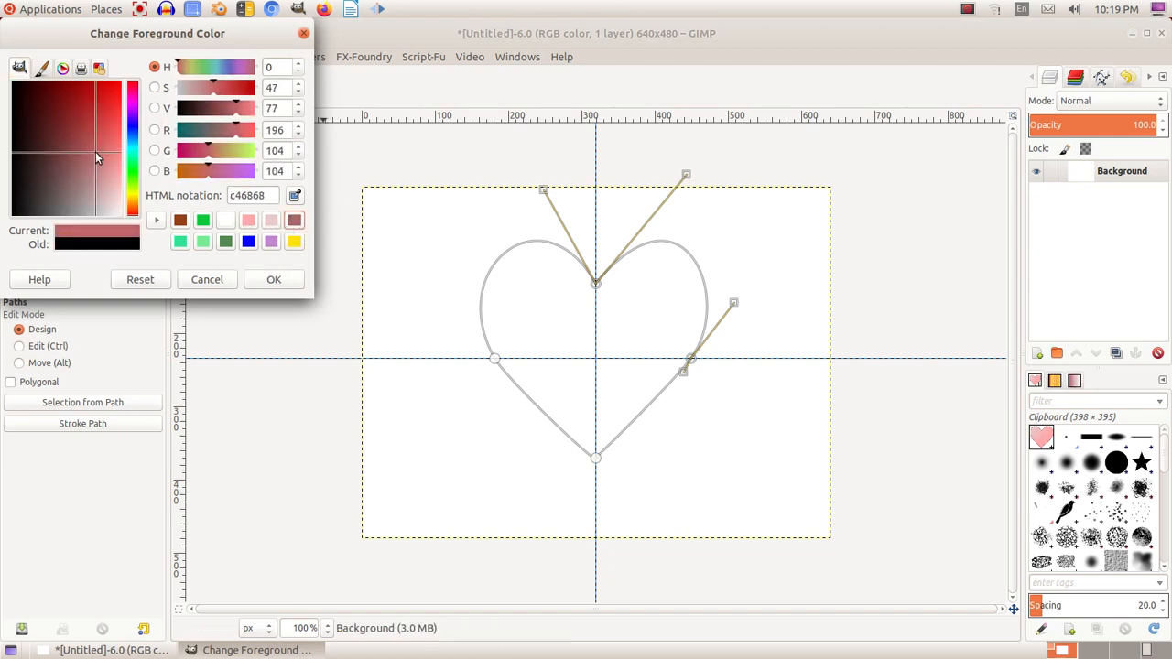
click(274, 278)
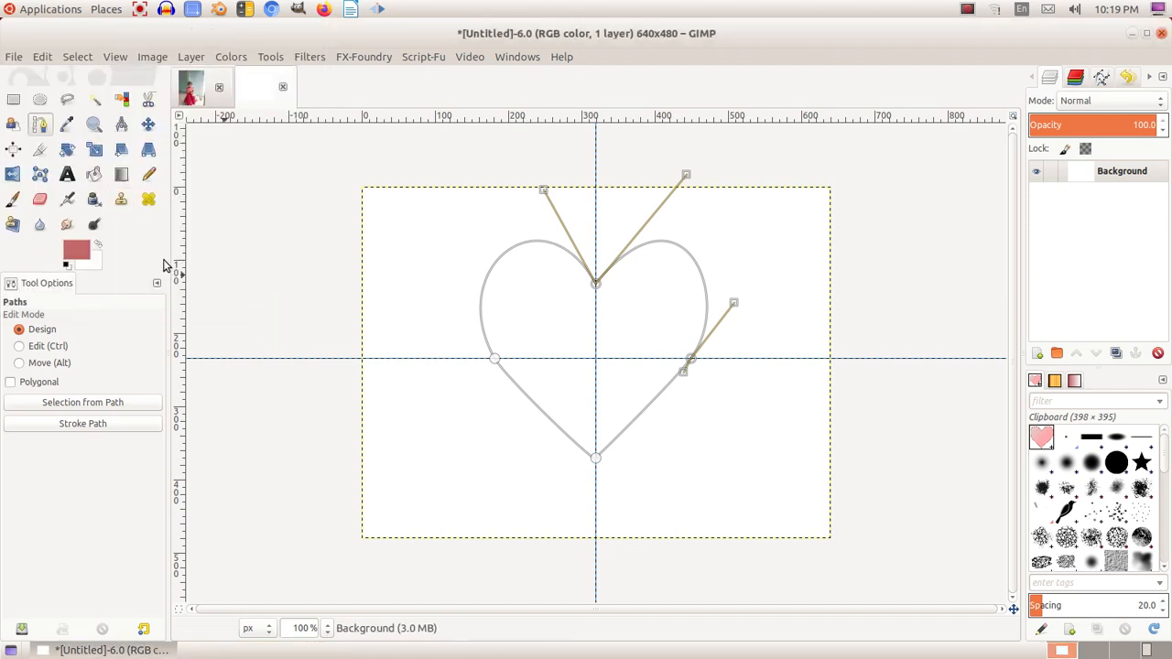
- Stroke the heart path with a 6 px solid-colour, antialiased line and deselect the path
click(79, 427)
mouse_move(215, 306)
mouse_down()
mouse_move(181, 284)
mouse_move(315, 140)
mouse_move(303, 137)
mouse_up()
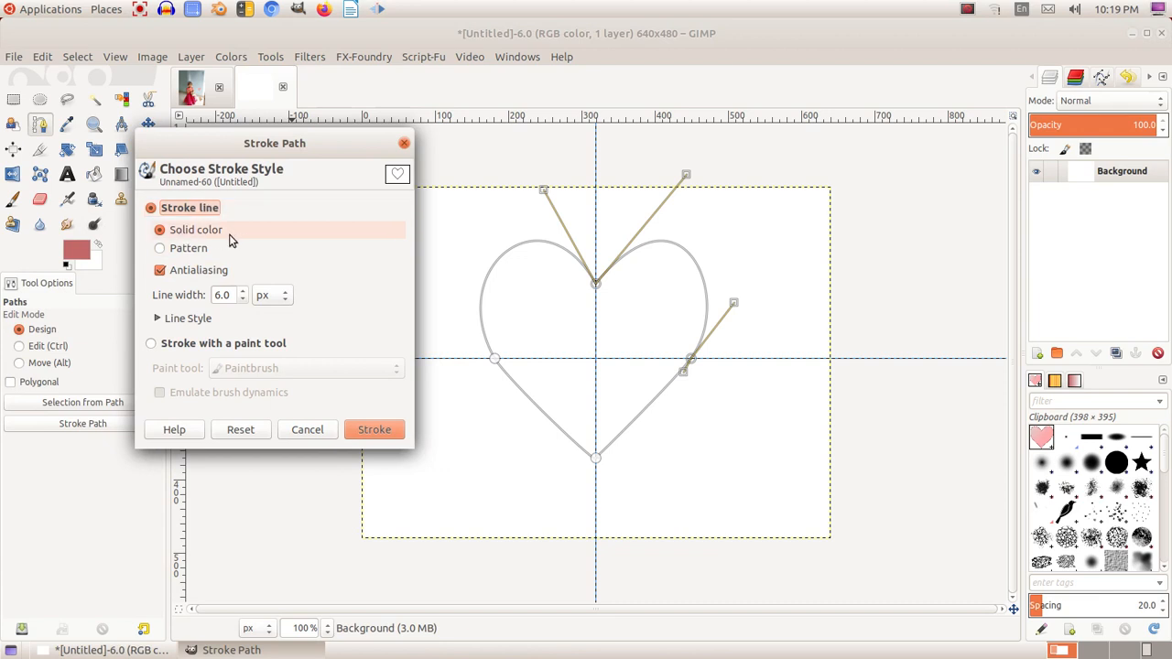
click(243, 301)
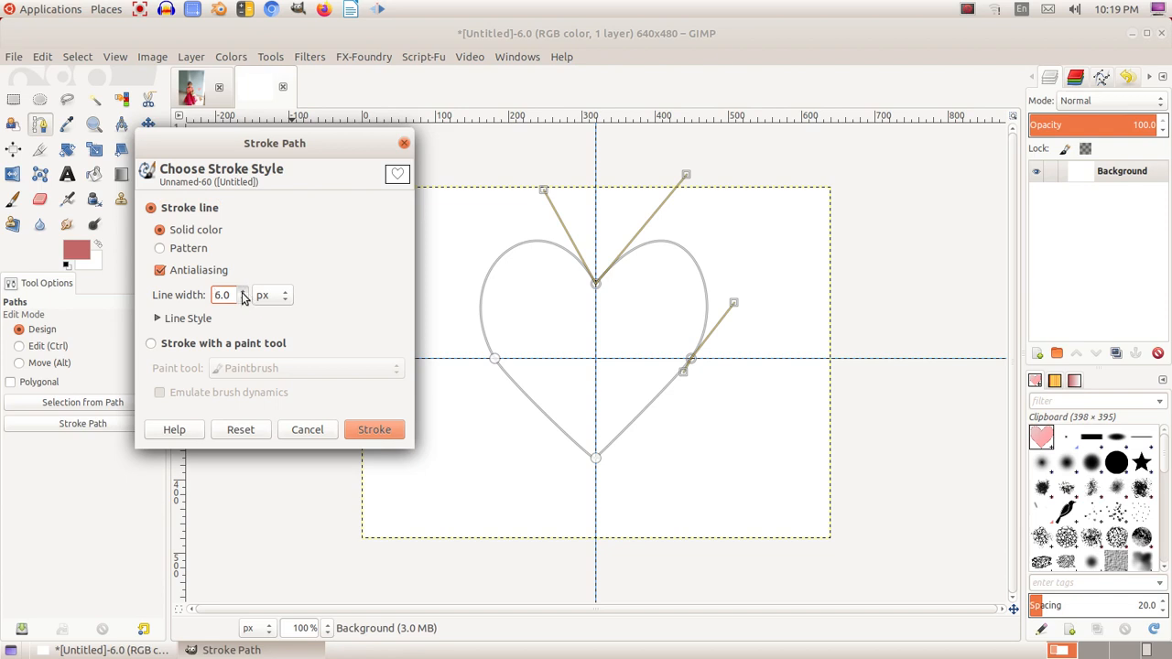
click(381, 429)
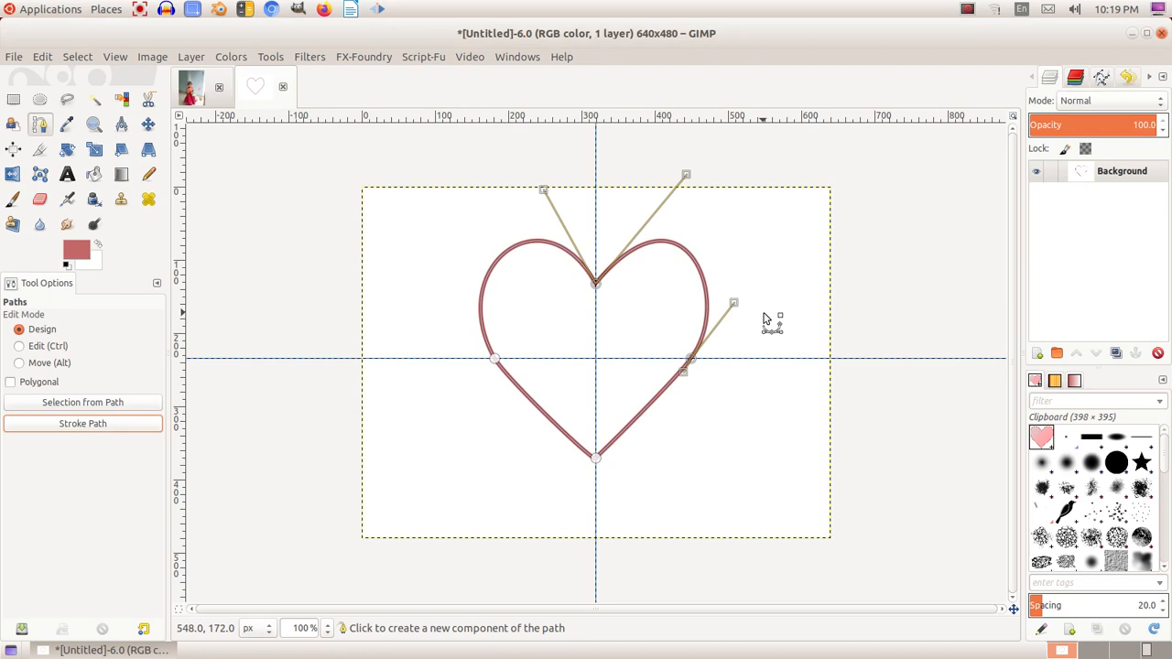
key(Escape)
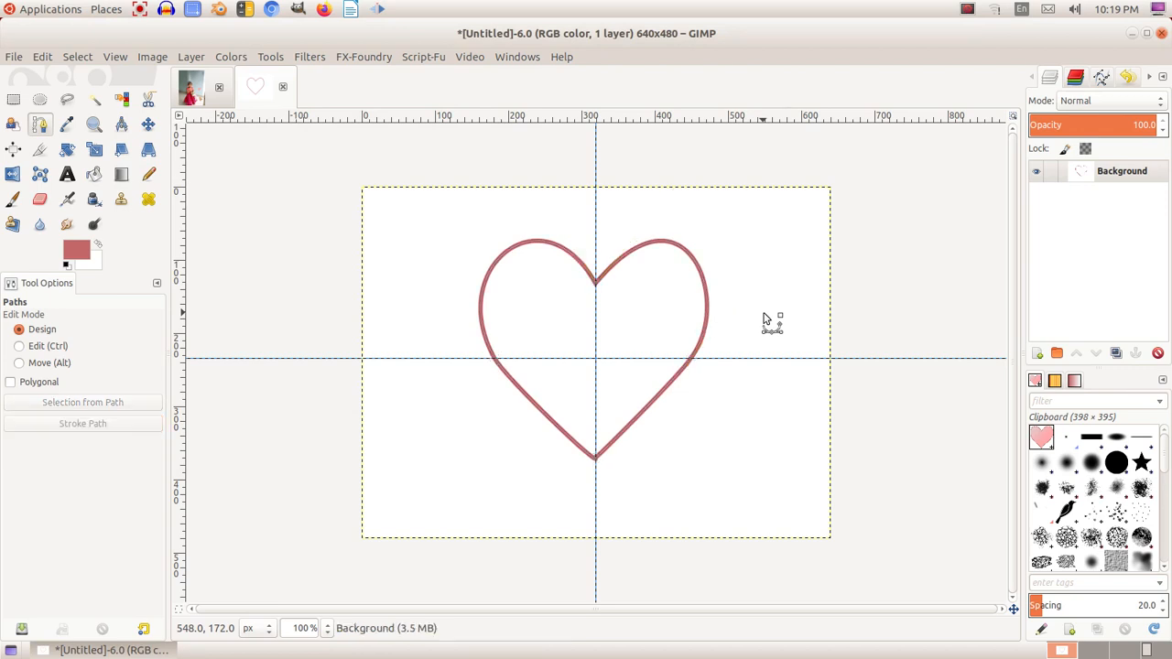
- Hide the guides to inspect the stroked heart outline at 200% zoom, and undo the stroke
key(2)
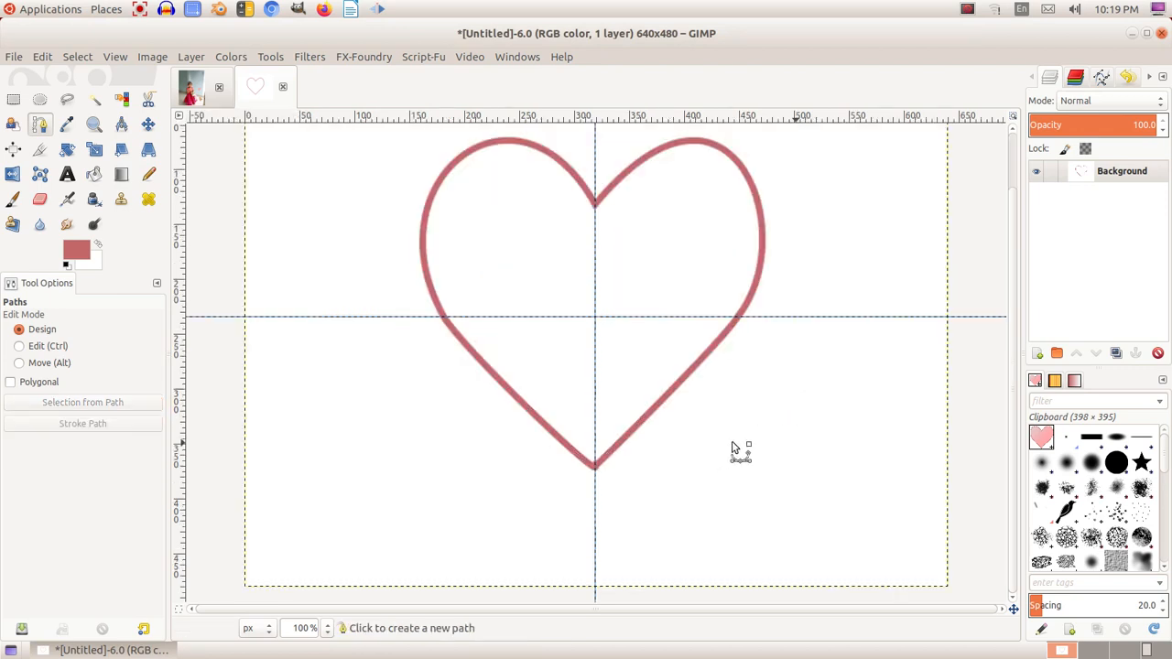
scroll(770, 394, up, 4)
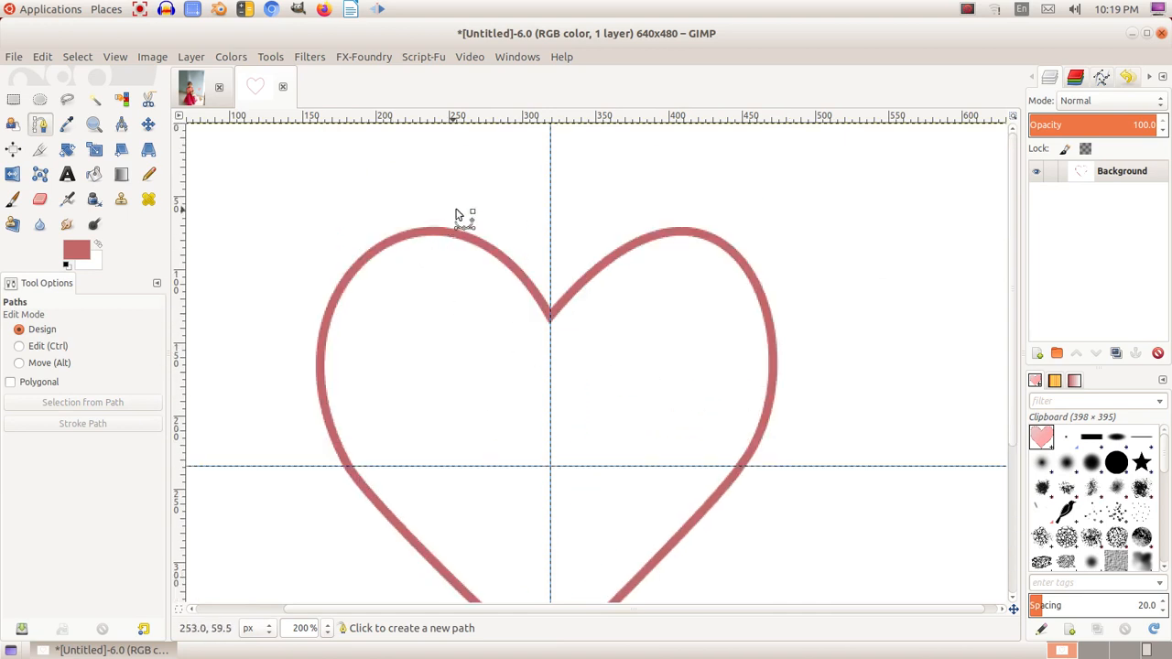
scroll(728, 549, down, 5)
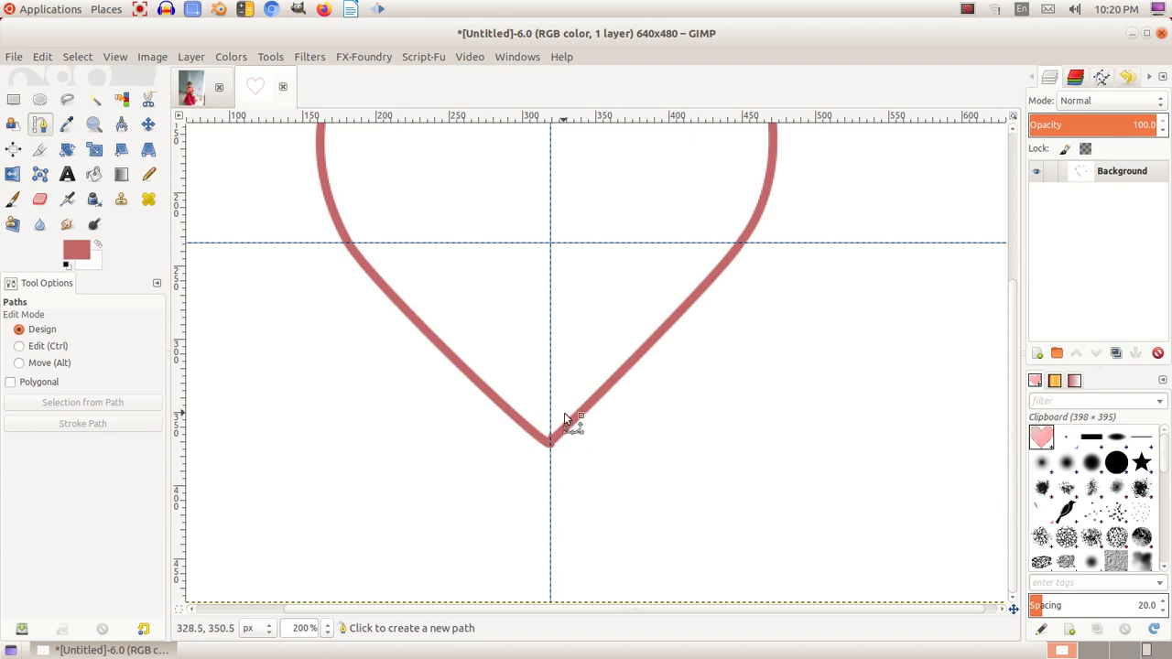
key(ctrl+shift+t)
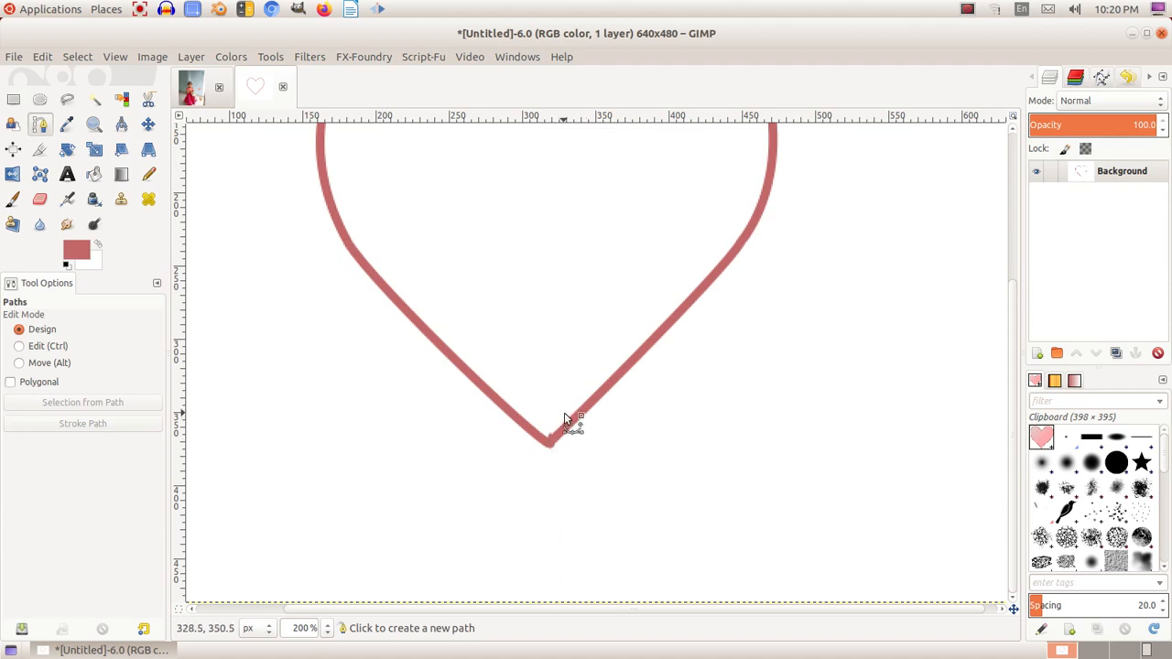
scroll(794, 385, up, 5)
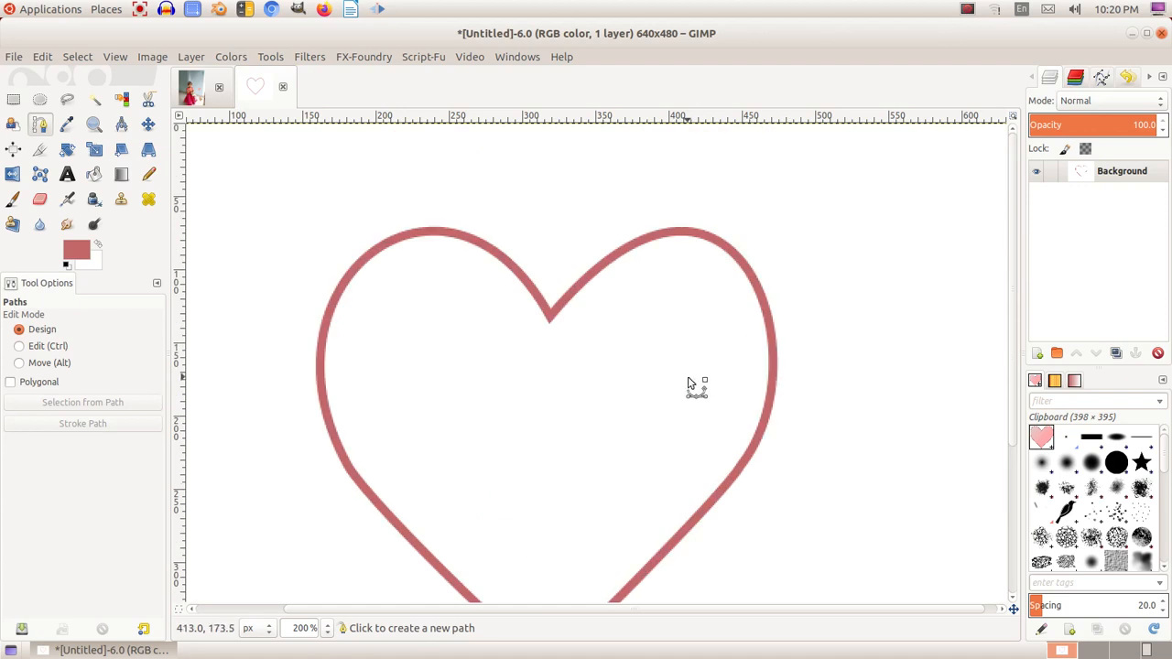
scroll(723, 422, down, 3)
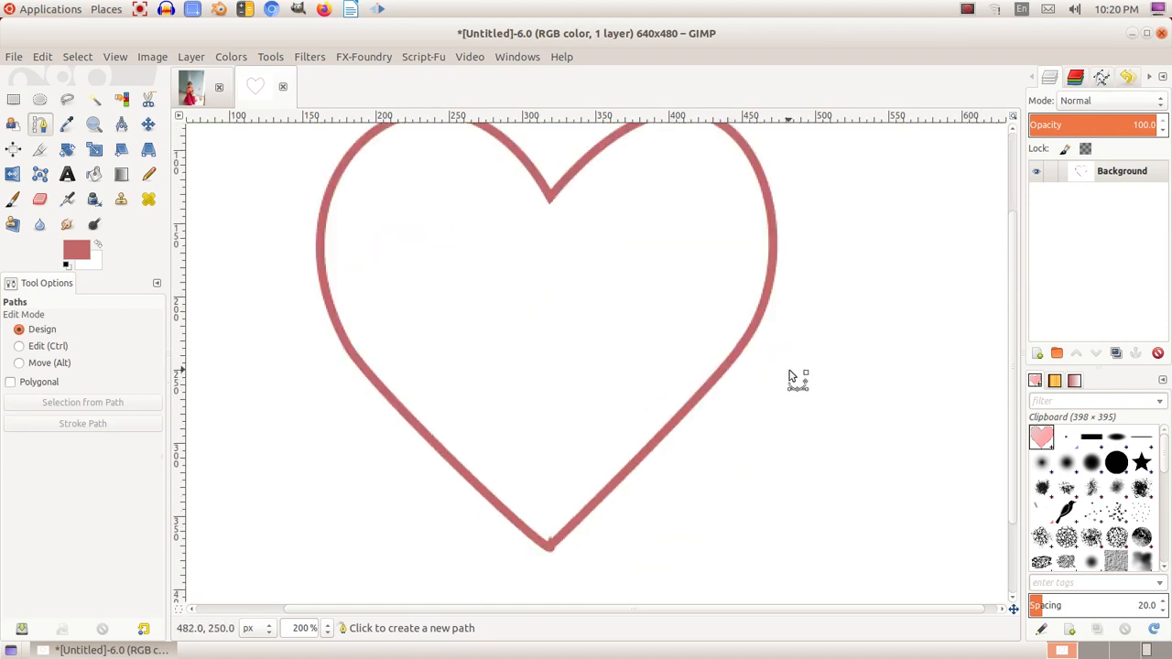
scroll(774, 411, up, 3)
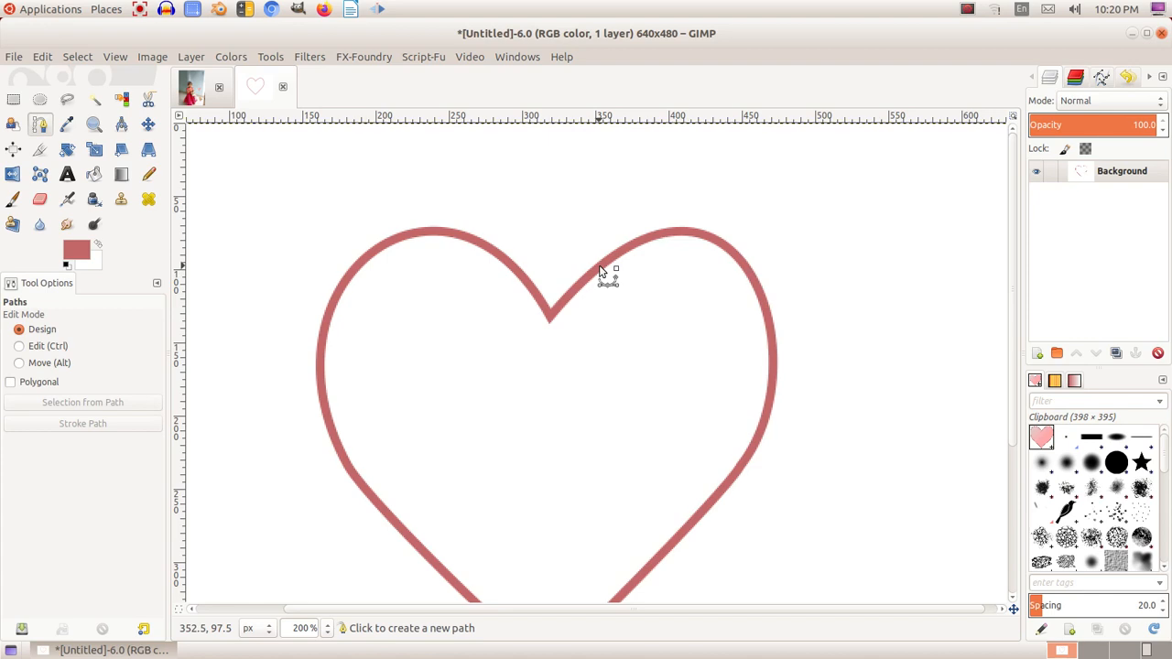
key(ctrl+z)
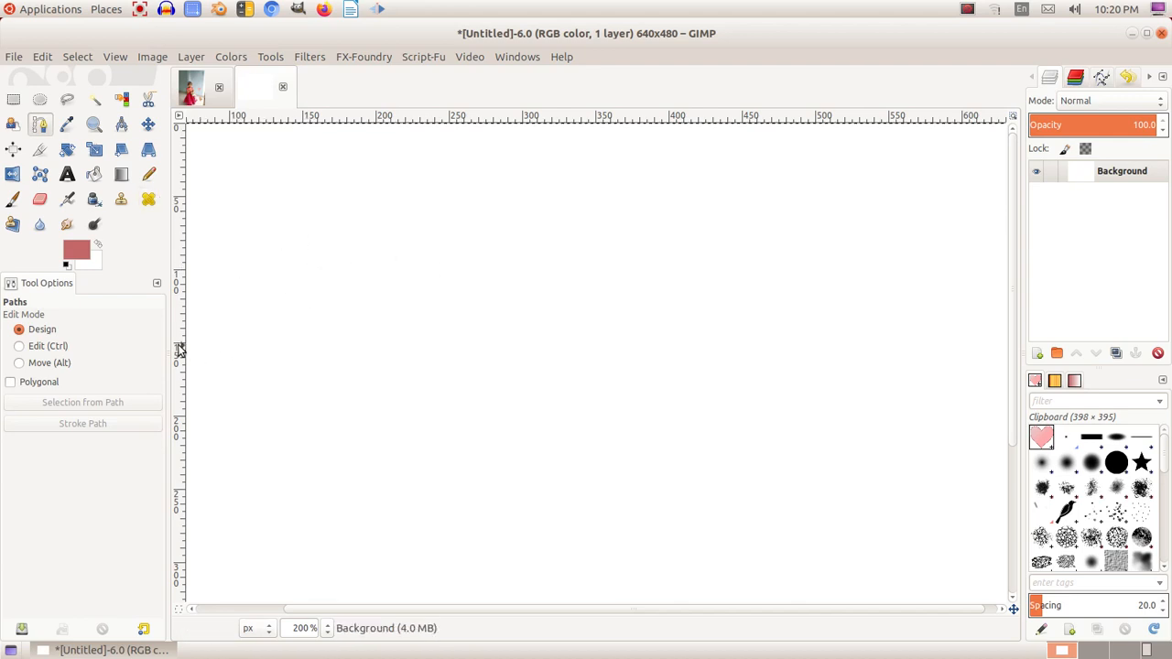
- Pull in a vertical guide, then turn the display of guides on and off again while snapping to guides stays enabled
drag(181, 333, 644, 355)
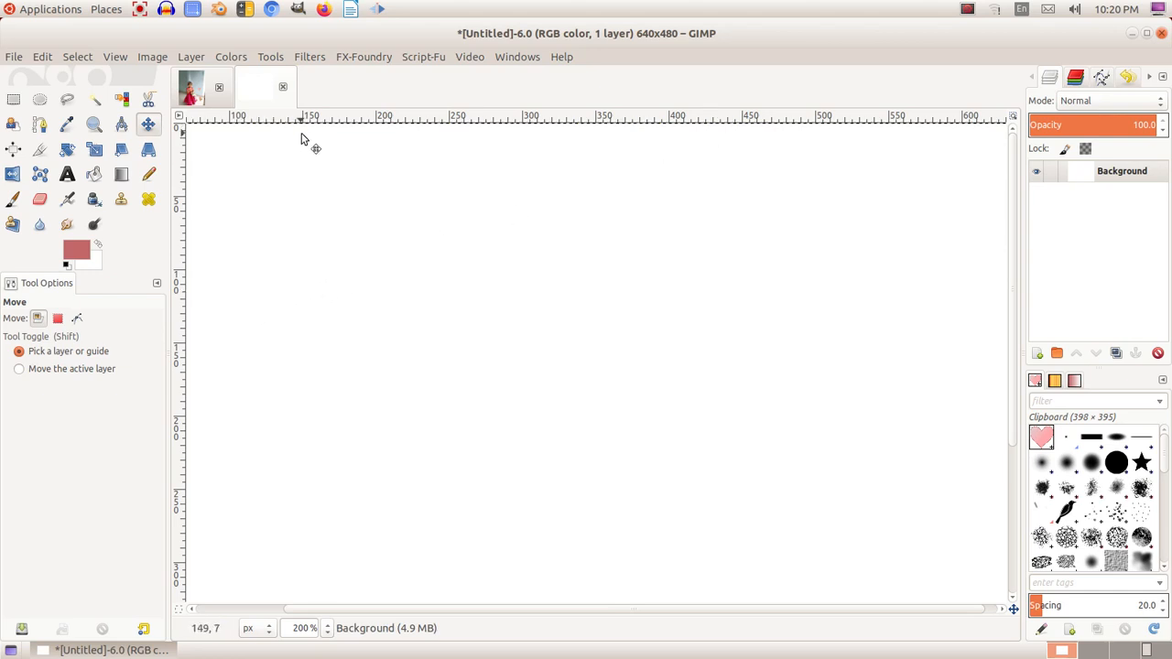
key(ctrl+shift+t)
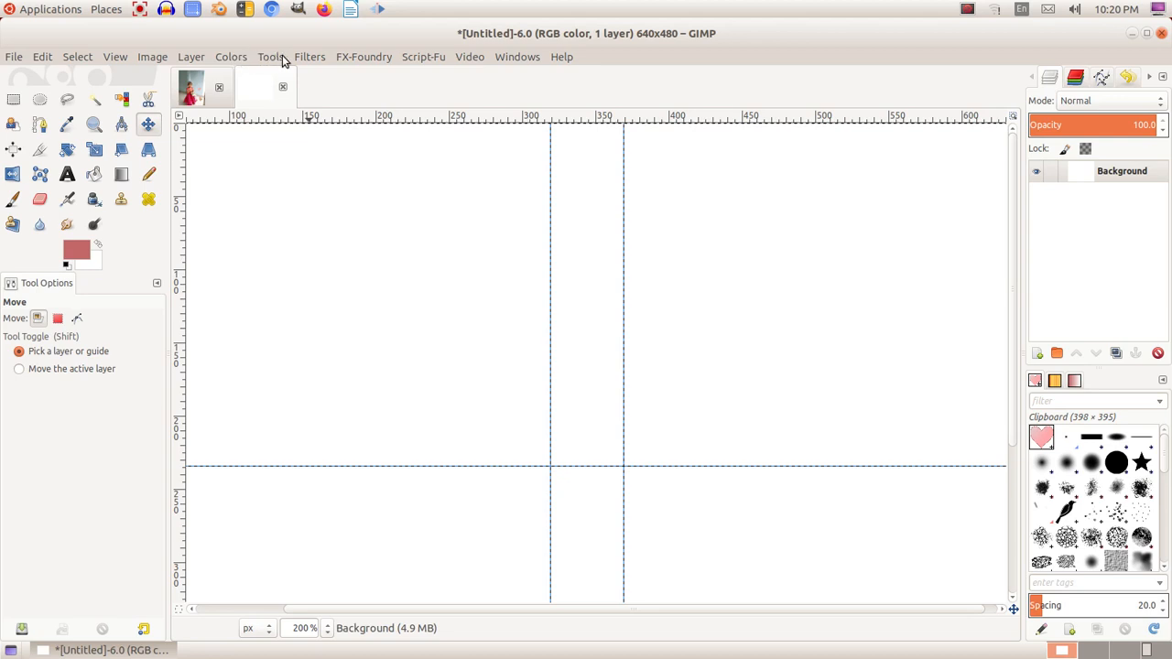
click(117, 58)
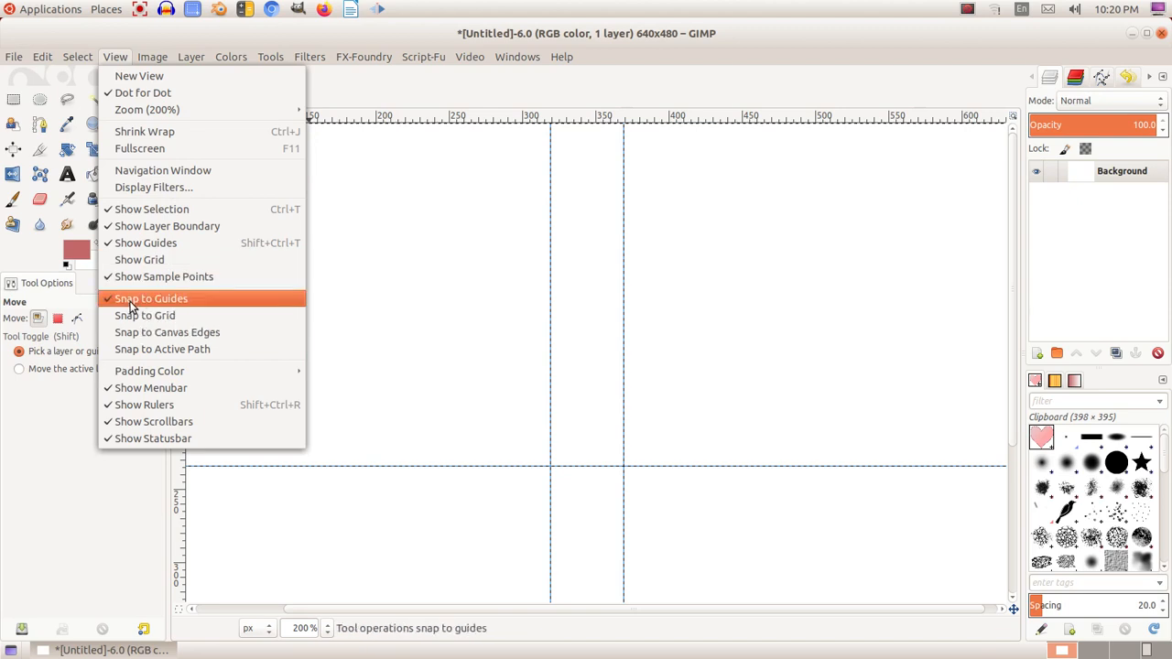
click(129, 244)
click(111, 59)
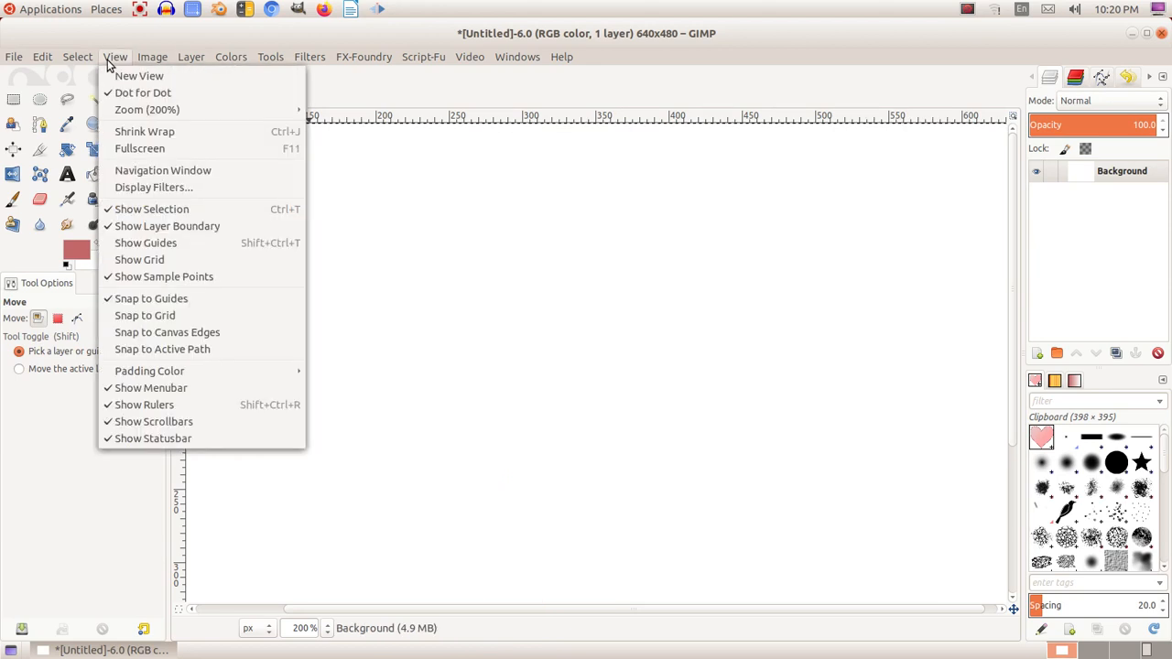
click(543, 317)
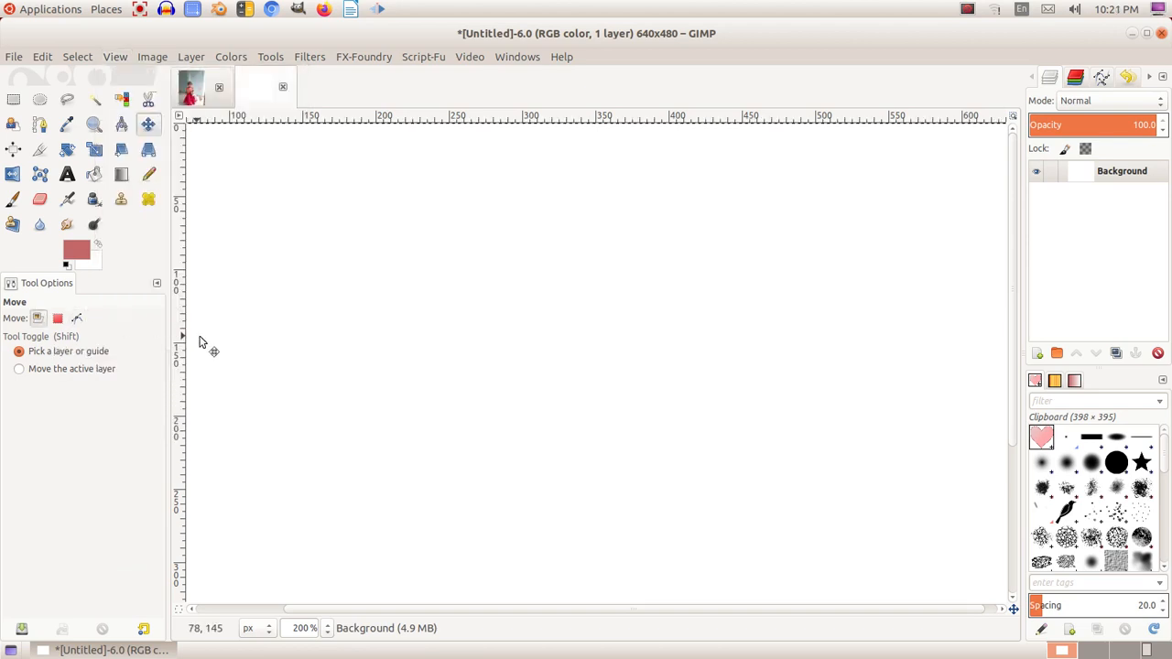
- Add crossing guides near x 375 and y 174 px, and draw a closed four-anchor diamond path about 150 px wide on them
drag(181, 348, 632, 359)
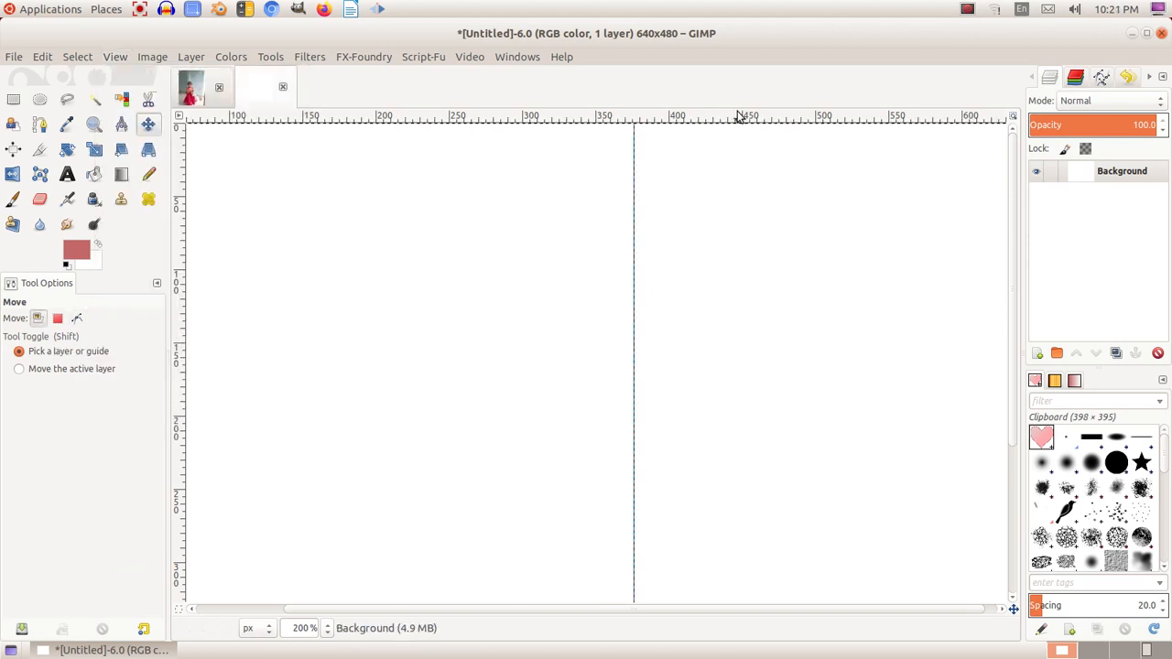
drag(737, 120, 764, 378)
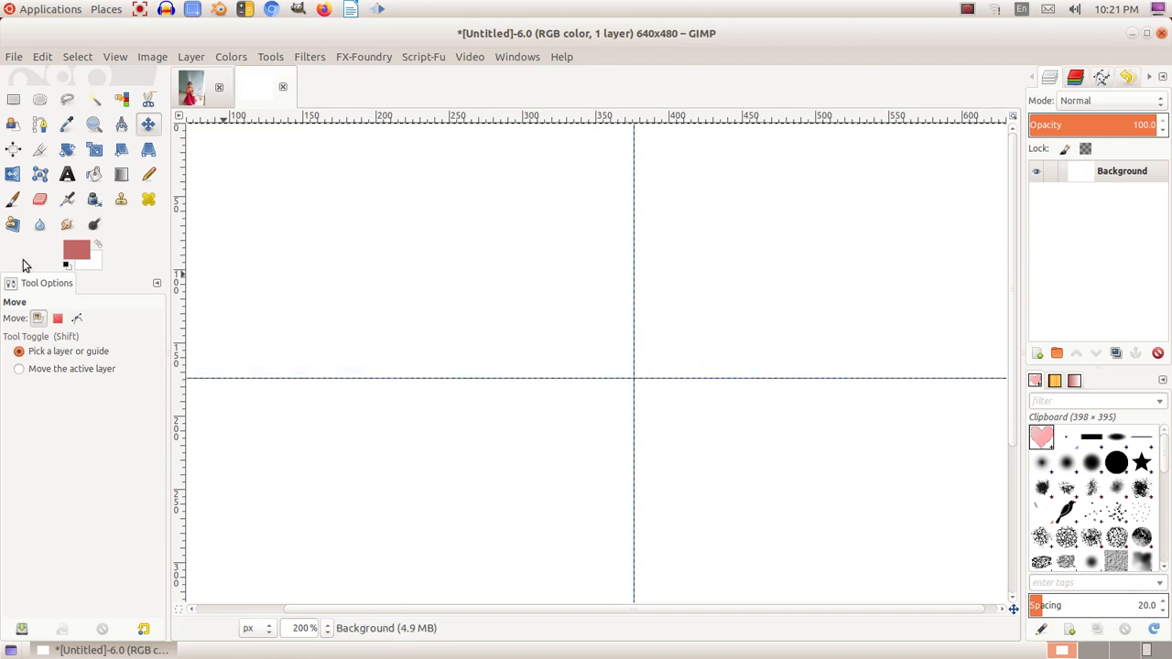
click(40, 124)
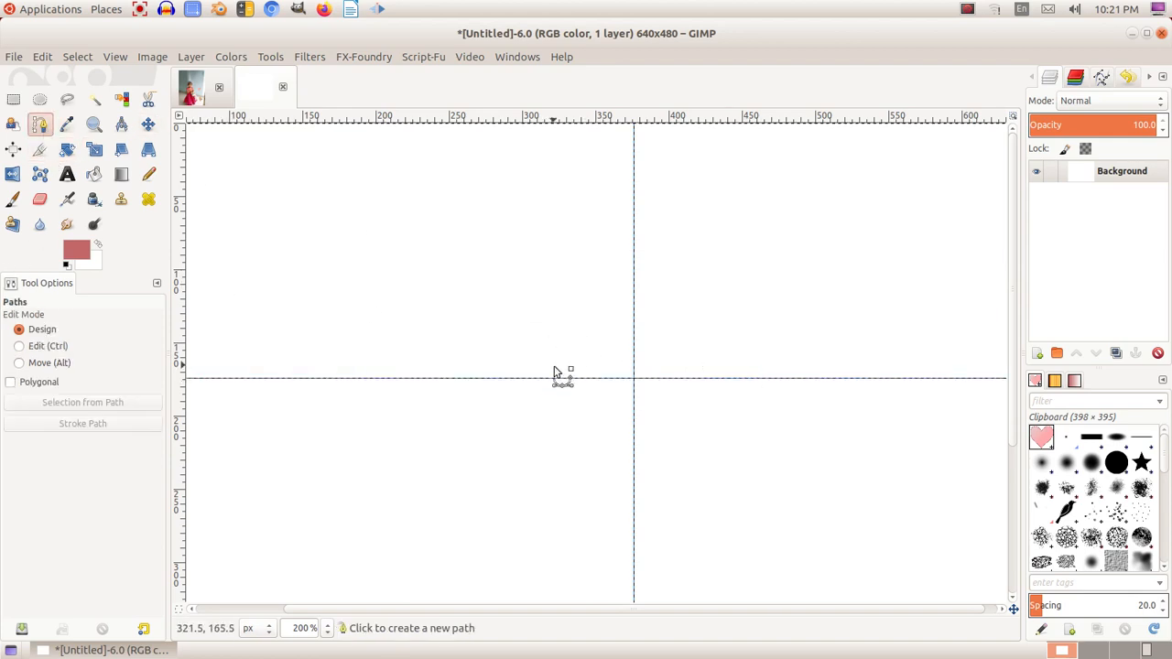
click(524, 382)
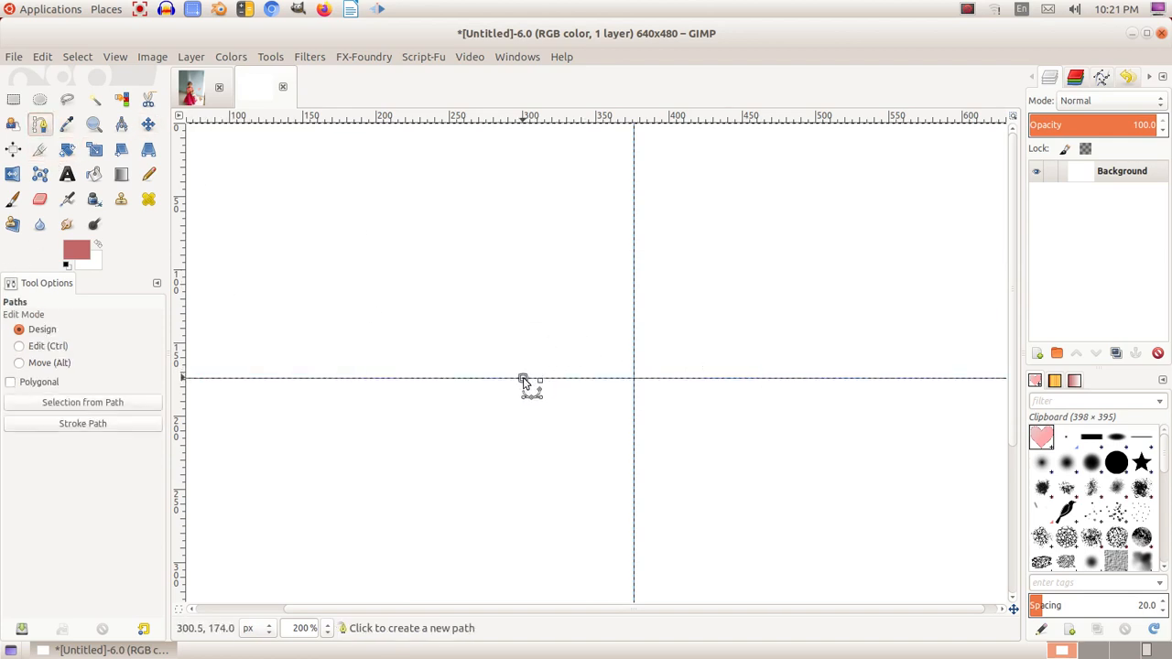
click(634, 276)
click(742, 379)
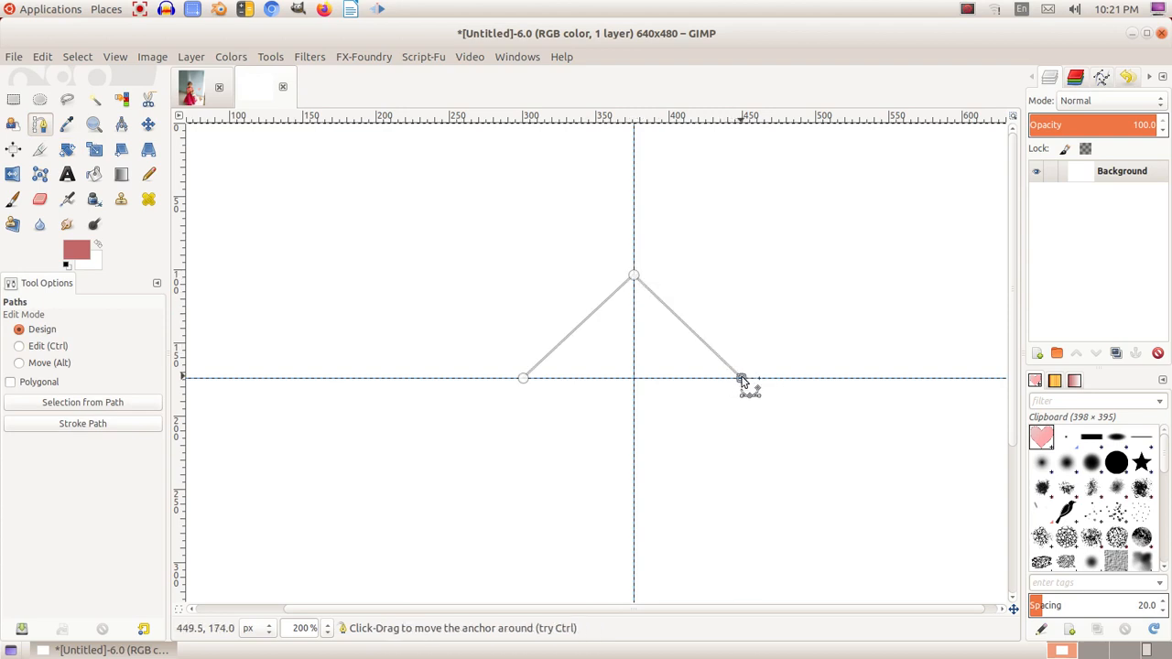
click(634, 486)
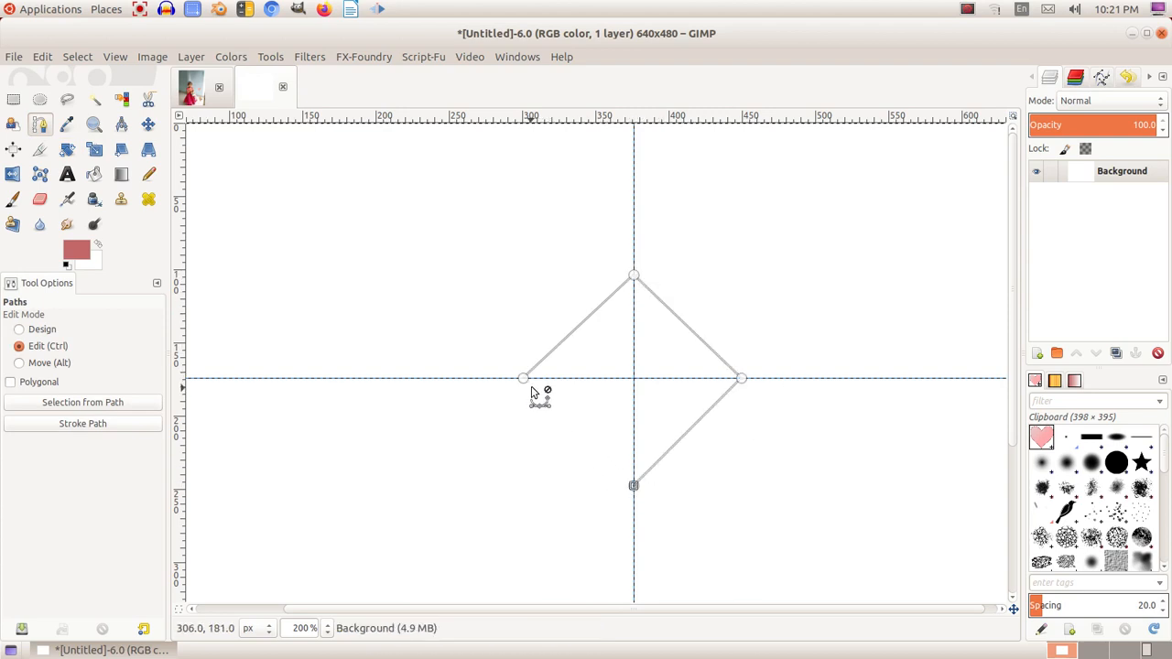
ctrl+click(523, 378)
- Bend the diamond's upper segments outward into two rounded lobes and curve its lower segments slightly to form a heart
drag(578, 327, 550, 281)
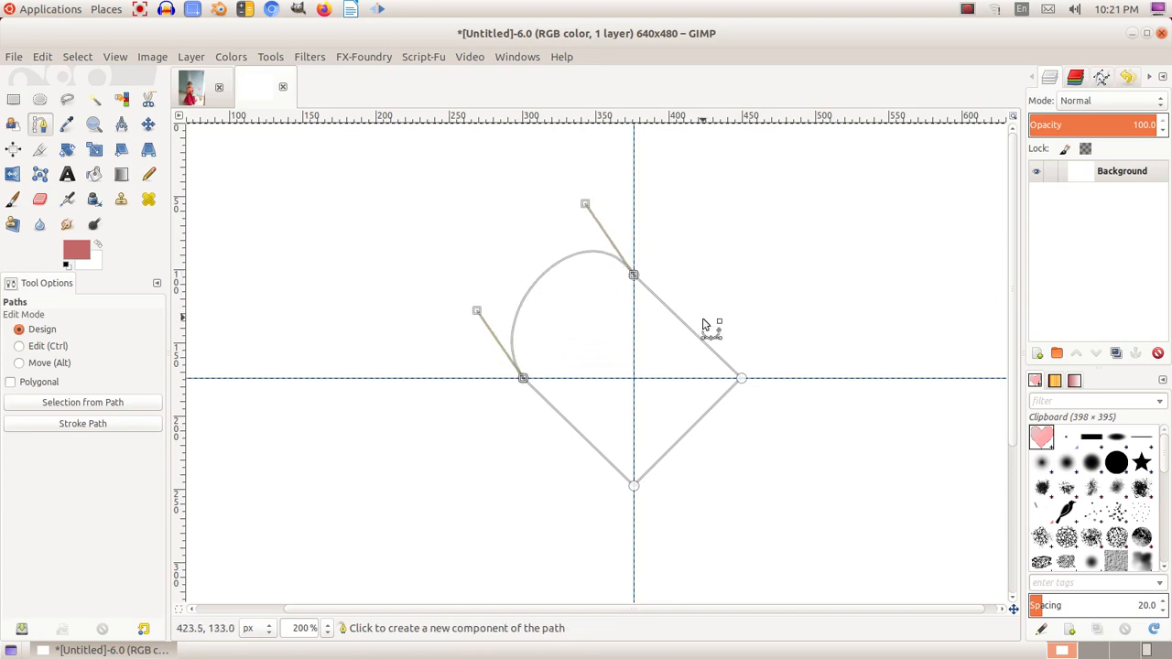
drag(686, 326, 721, 277)
drag(707, 414, 702, 430)
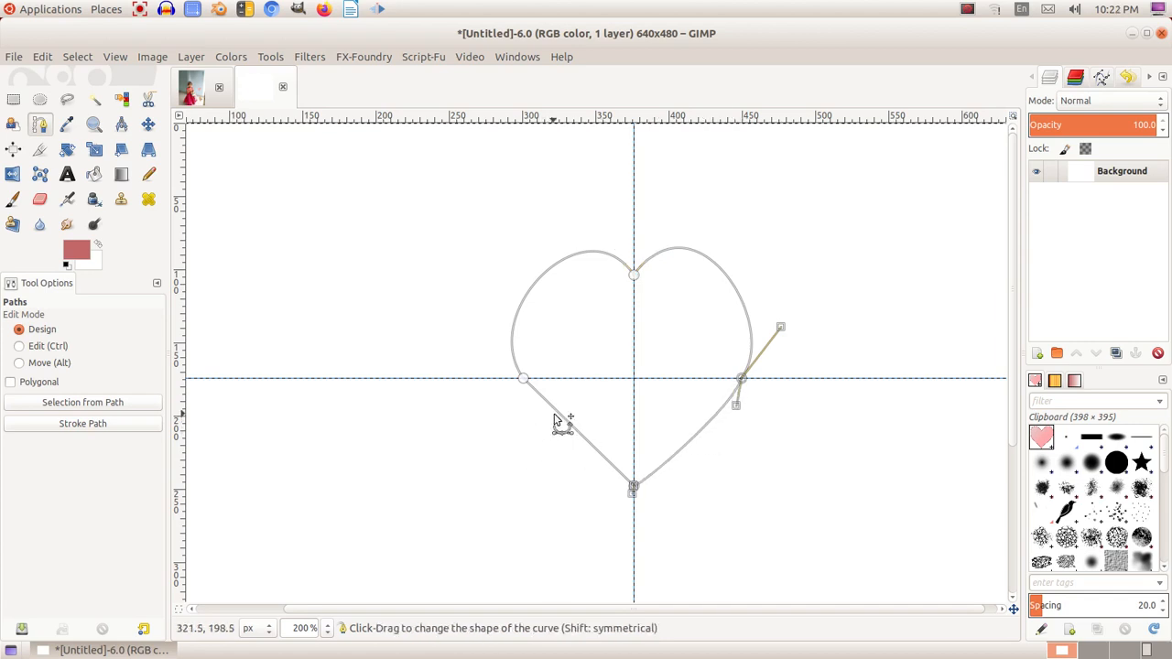
drag(554, 416, 565, 436)
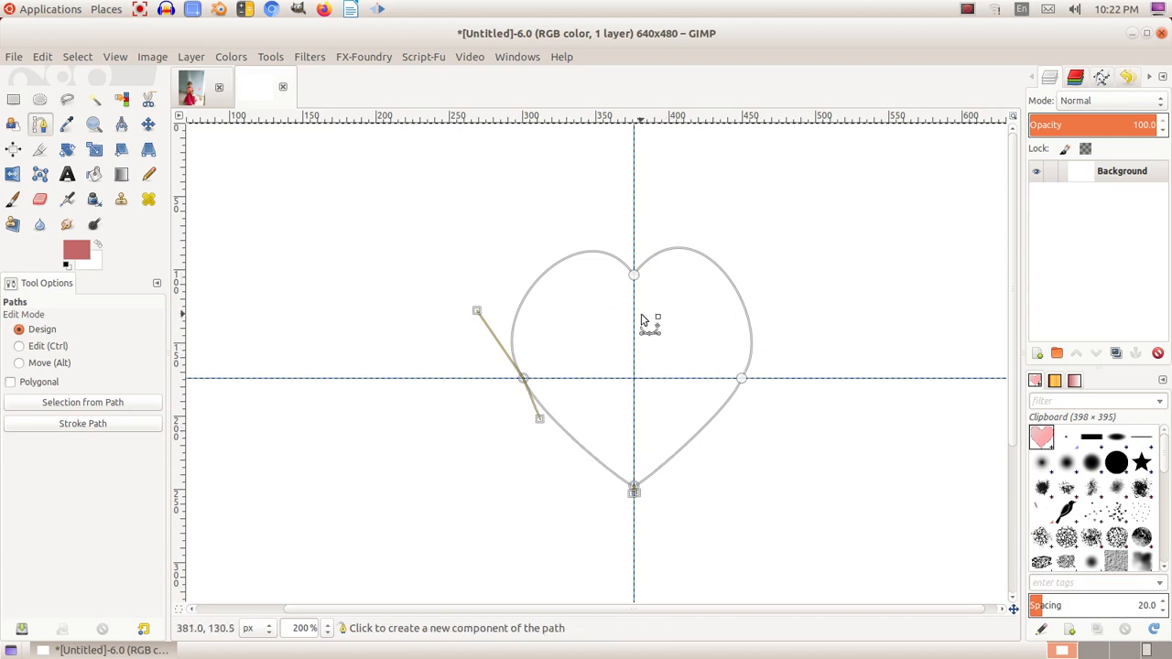
- Stroke the heart path with a 5 px solid-colour, antialiased line and undo that stroke
click(67, 425)
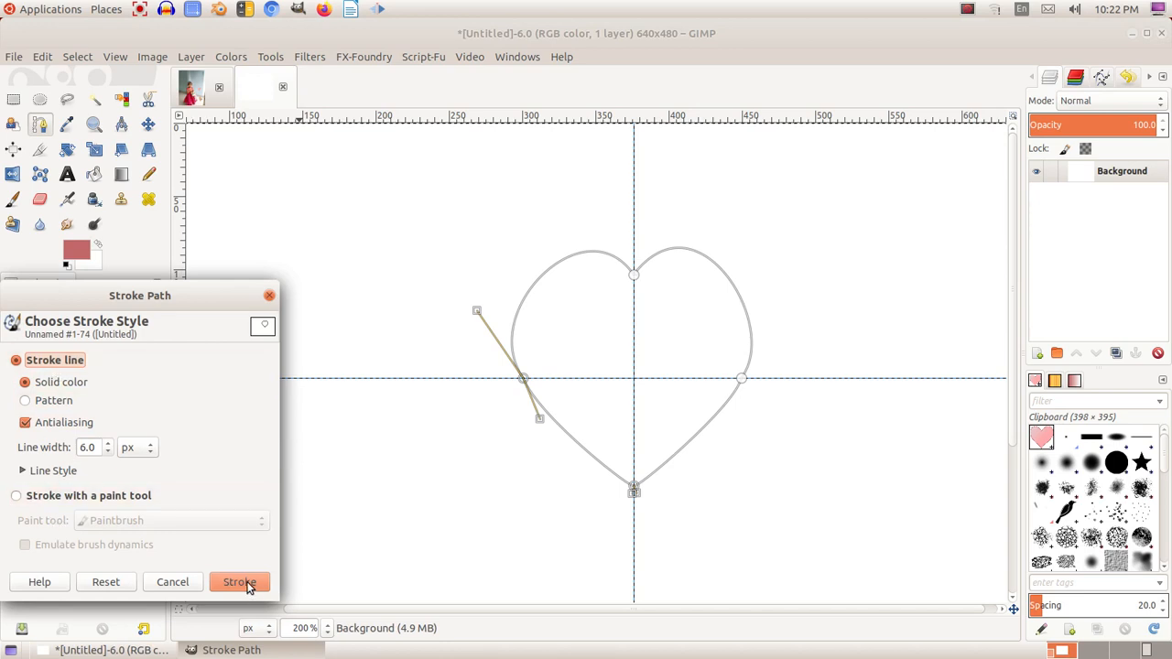
click(109, 453)
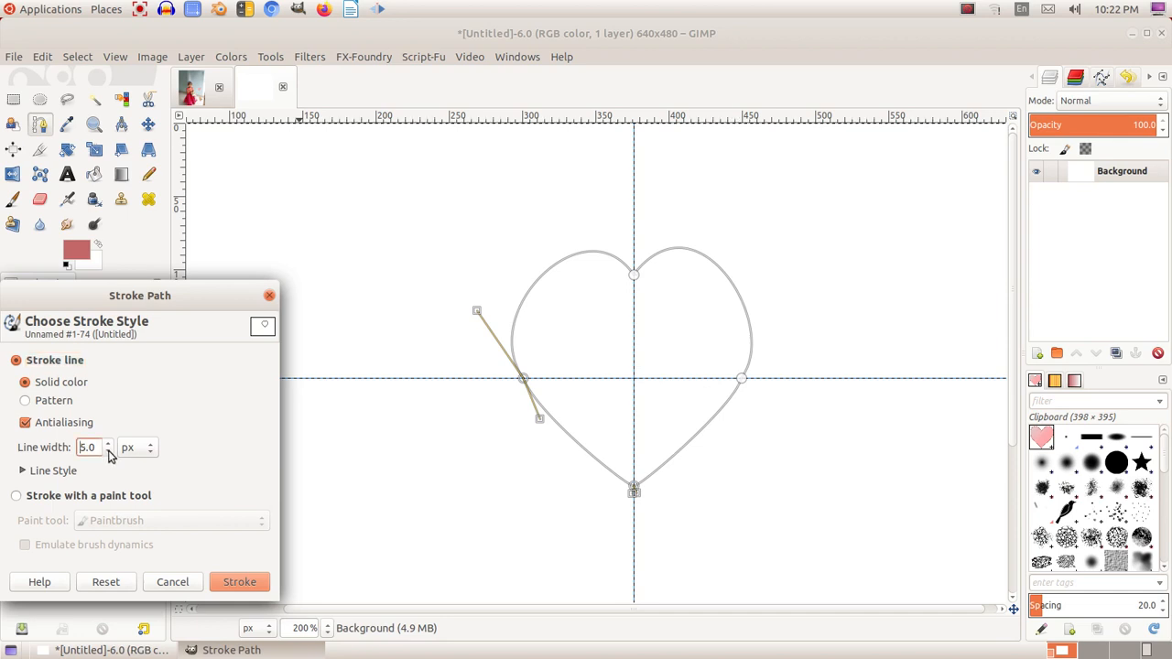
click(237, 582)
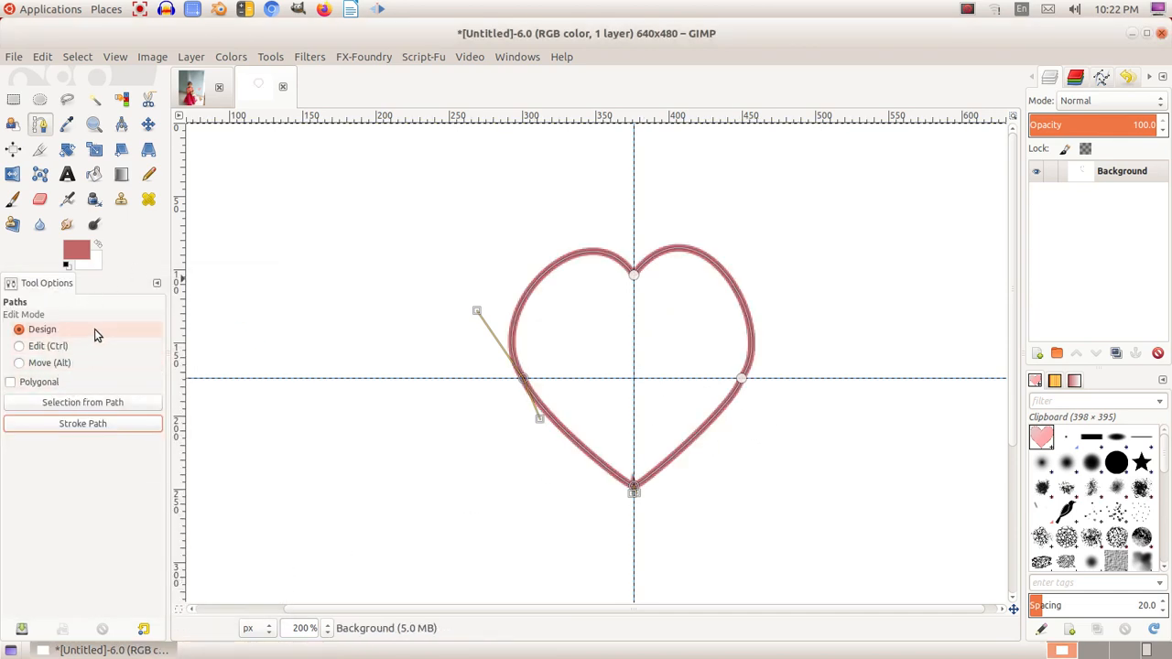
key(ctrl+z)
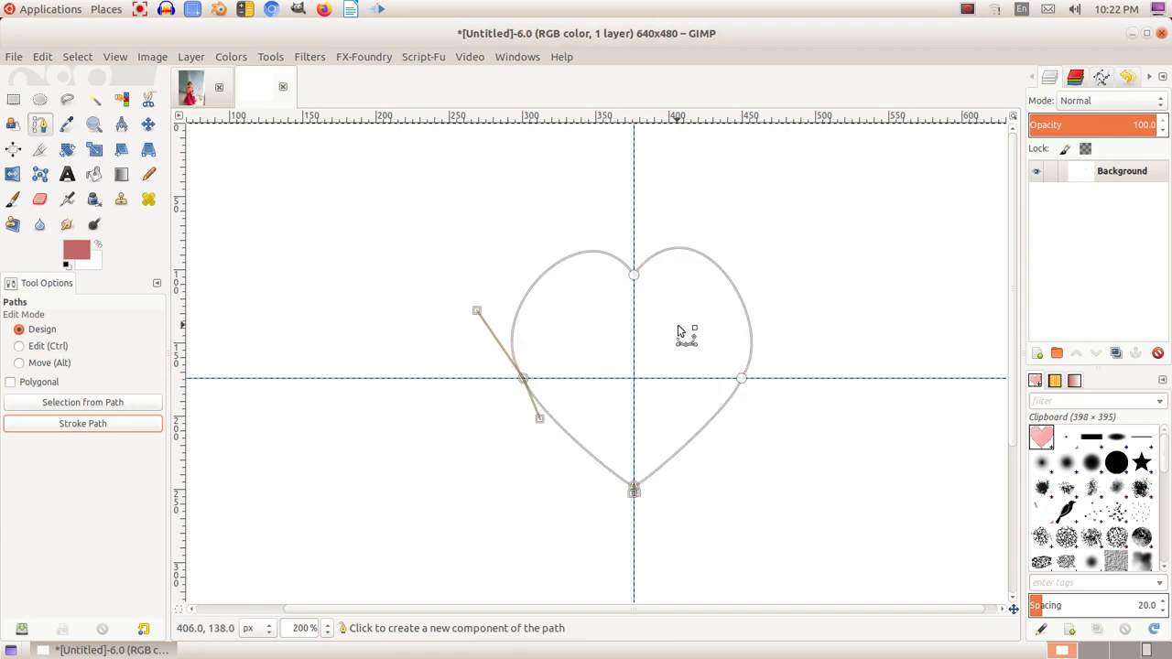
- Stroke the heart path with a 2 px solid-colour, antialiased line, deselect the path to inspect the outline, and undo the stroke
click(91, 425)
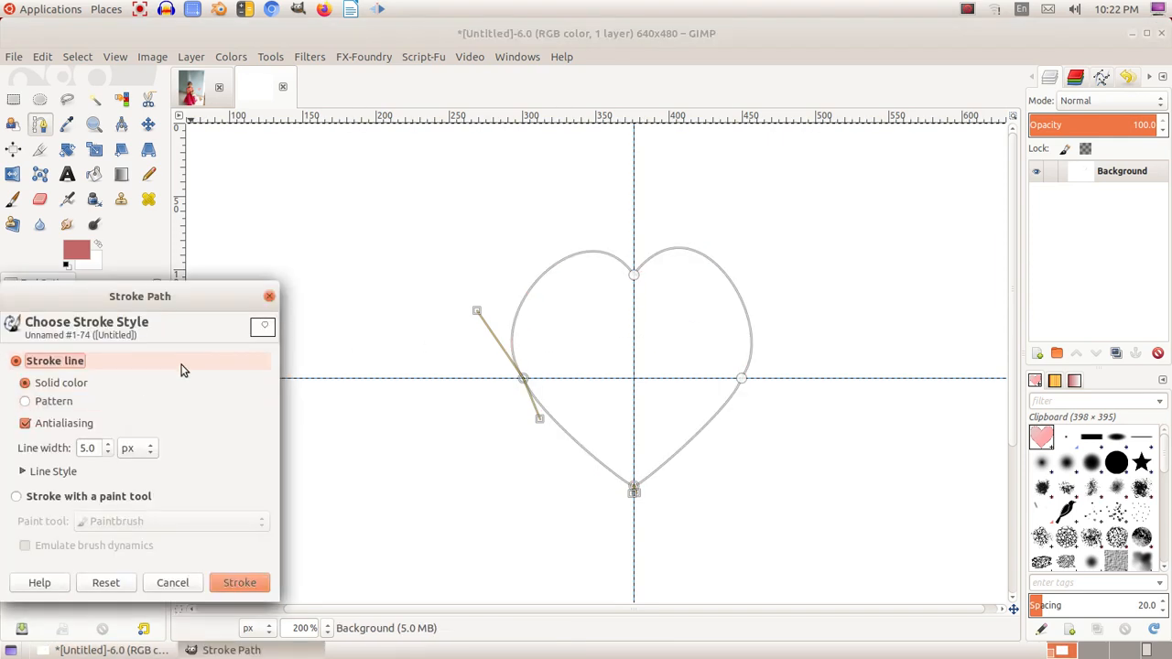
click(107, 453)
click(107, 453)
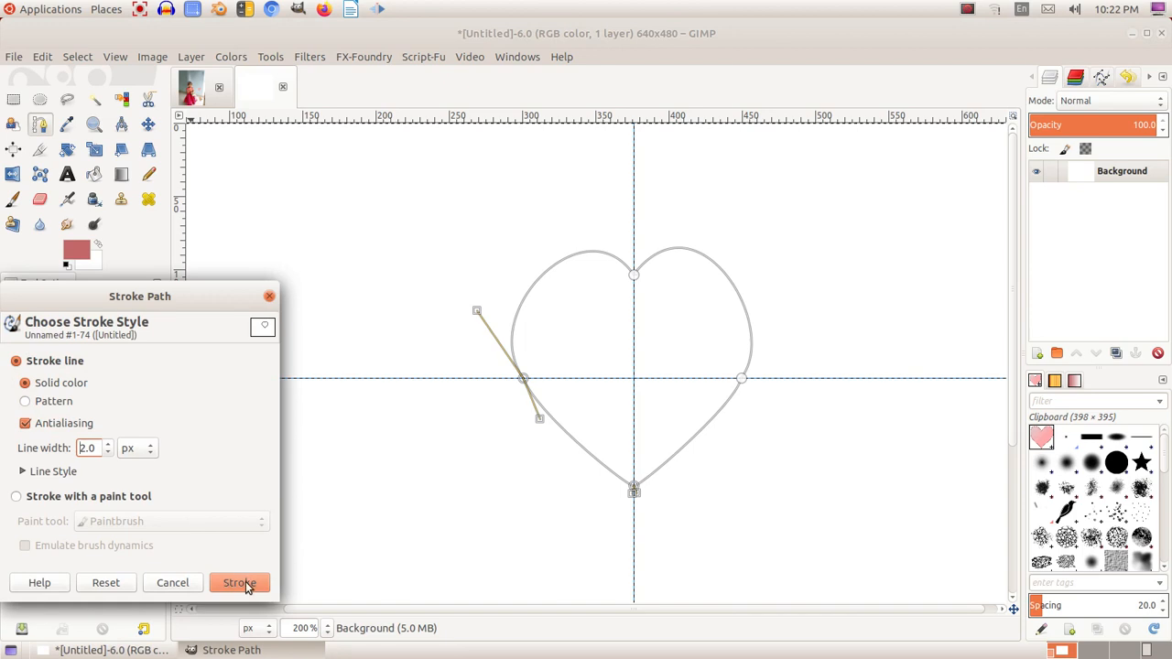
click(240, 582)
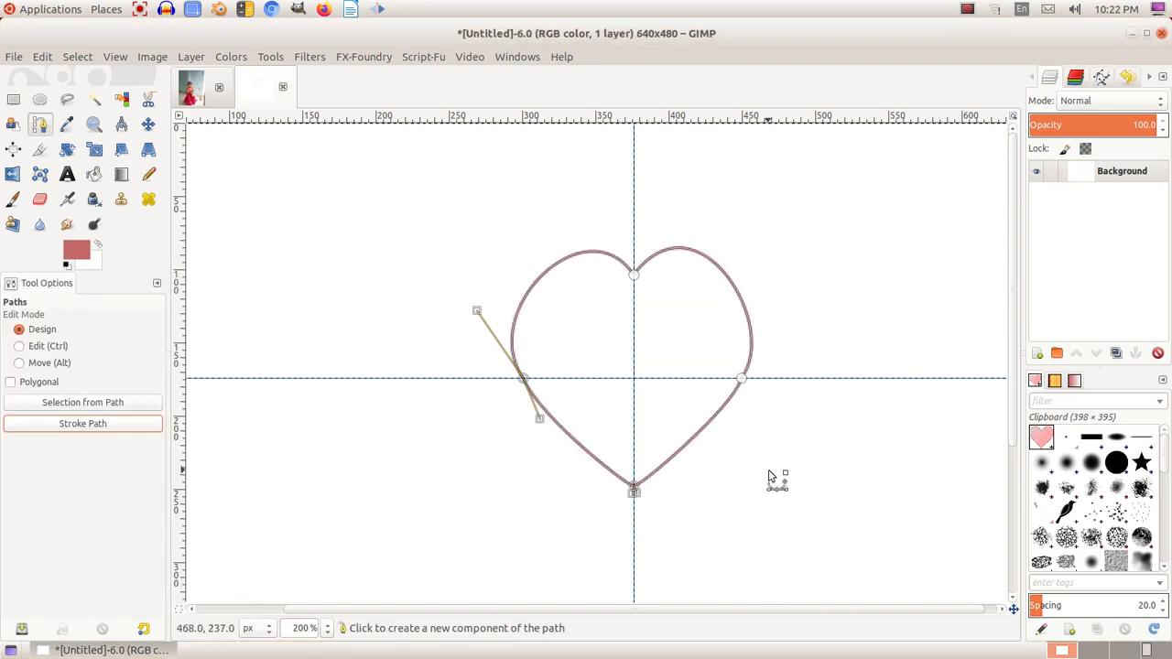
key(Escape)
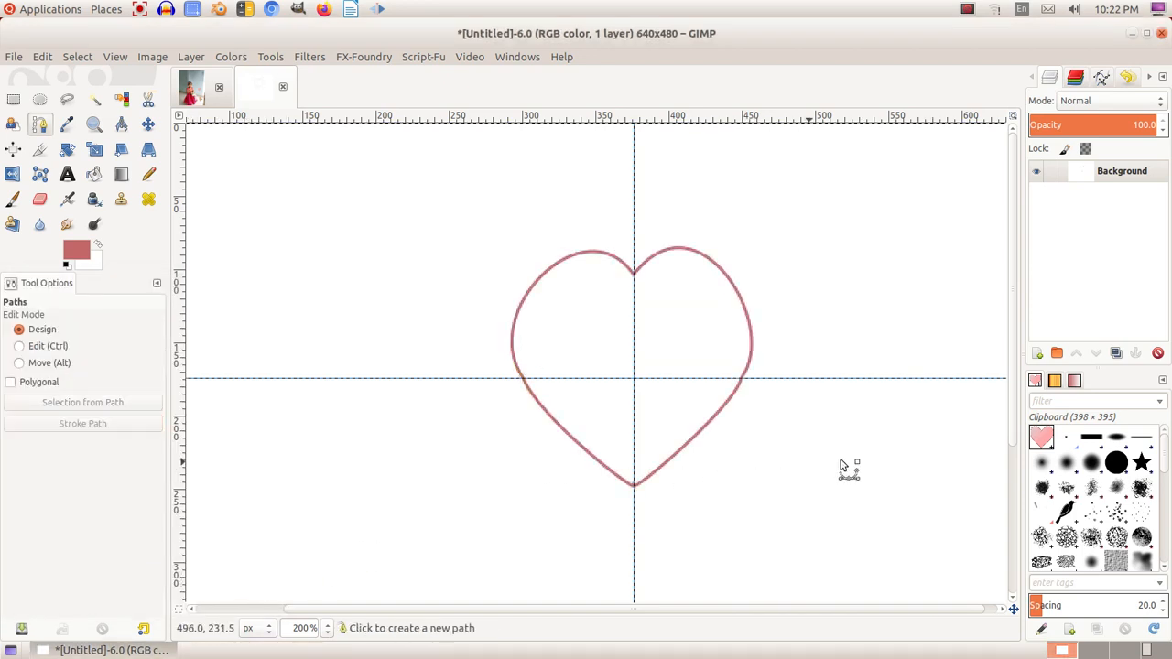
scroll(806, 469, down, 5)
scroll(665, 392, up, 5)
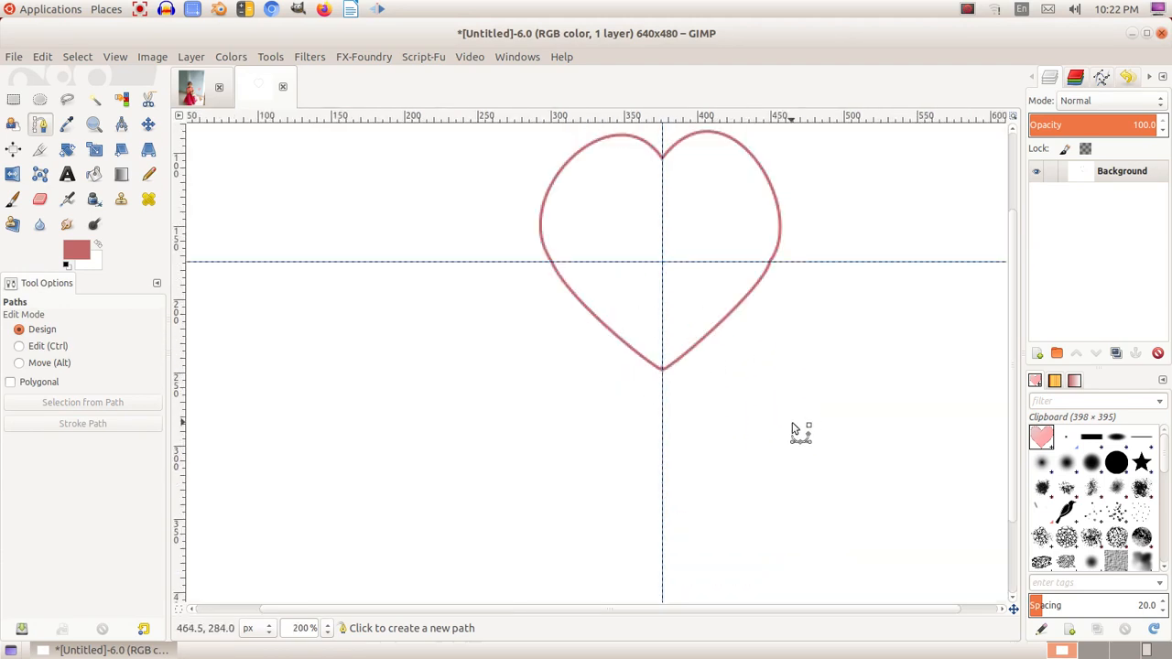
key(ctrl+z)
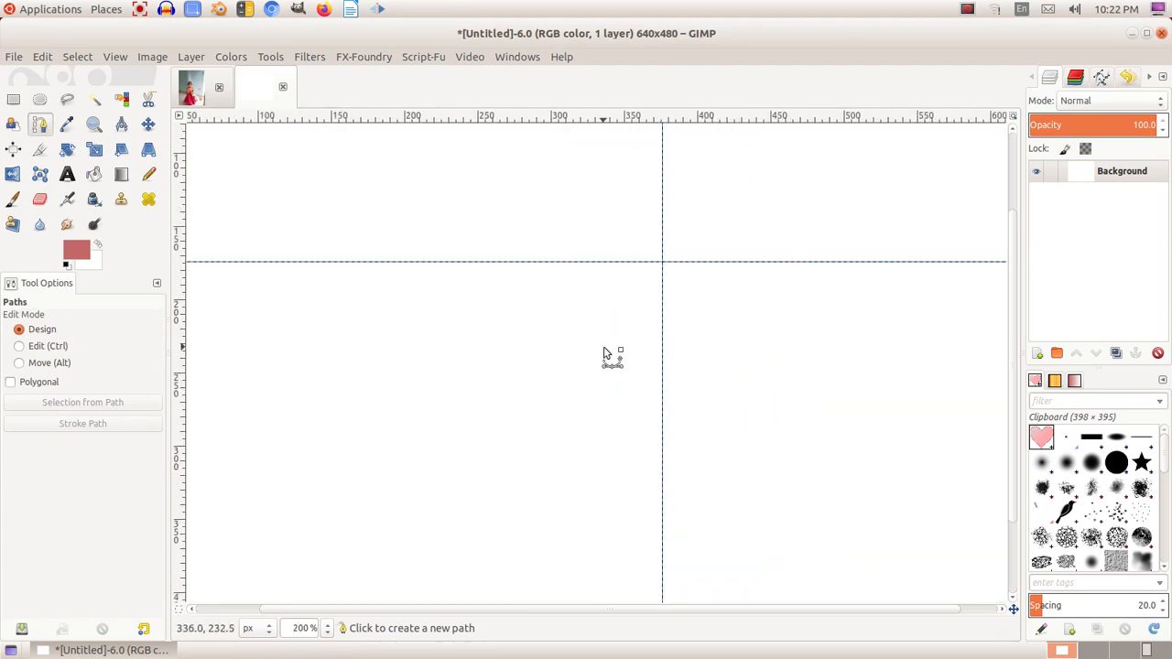
- Start a fish-shaped path at 150% zoom with straight segments from the nose over the back to the upper tail joint
scroll(612, 356, down, 4)
scroll(581, 329, up, 3)
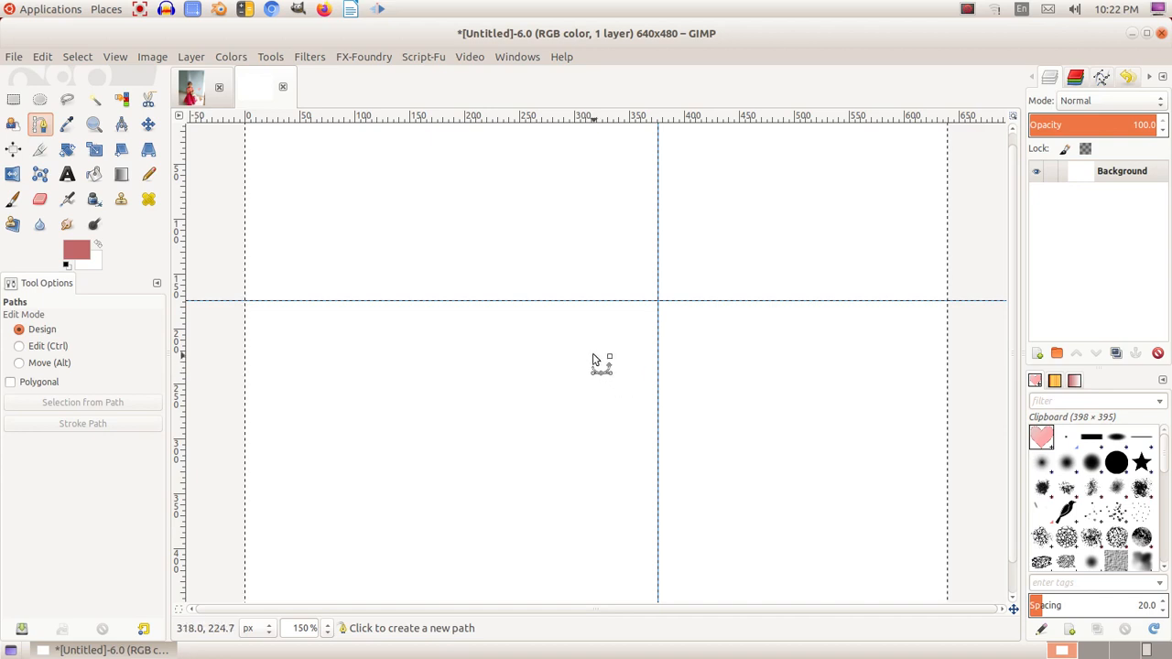
click(371, 343)
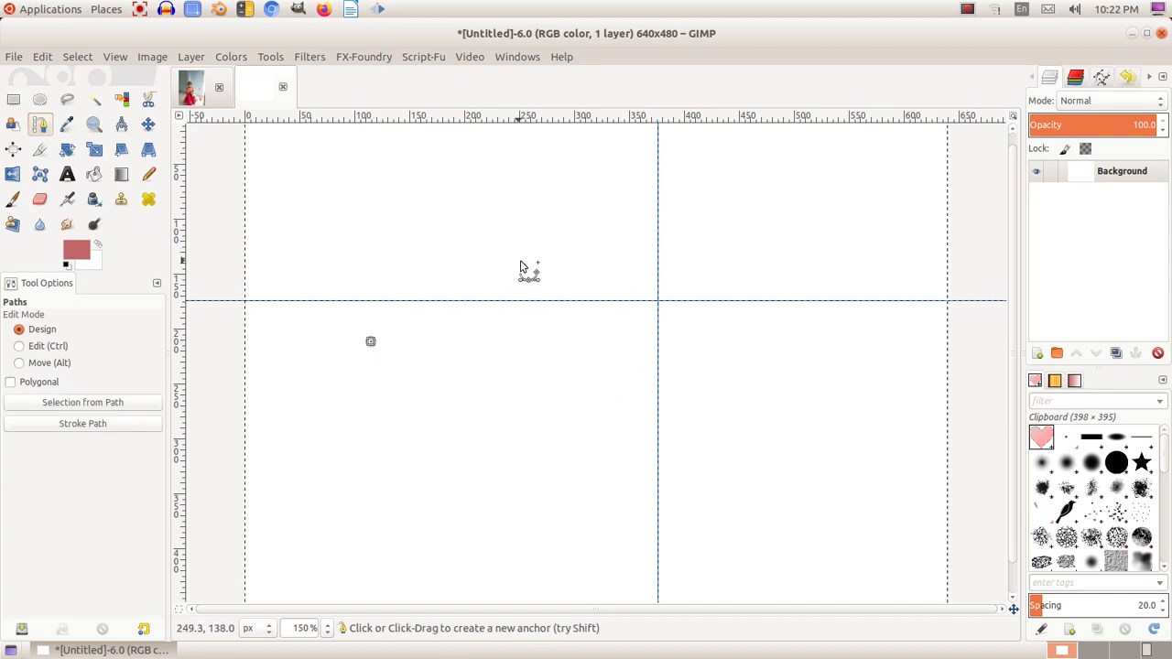
click(510, 262)
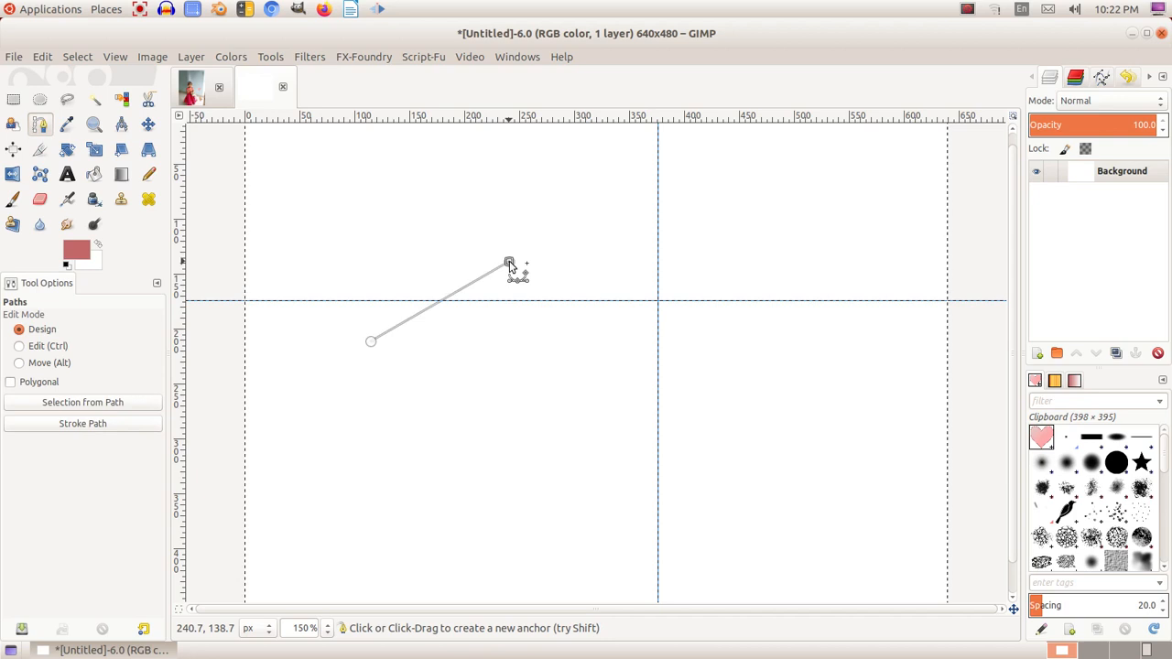
click(707, 255)
click(831, 351)
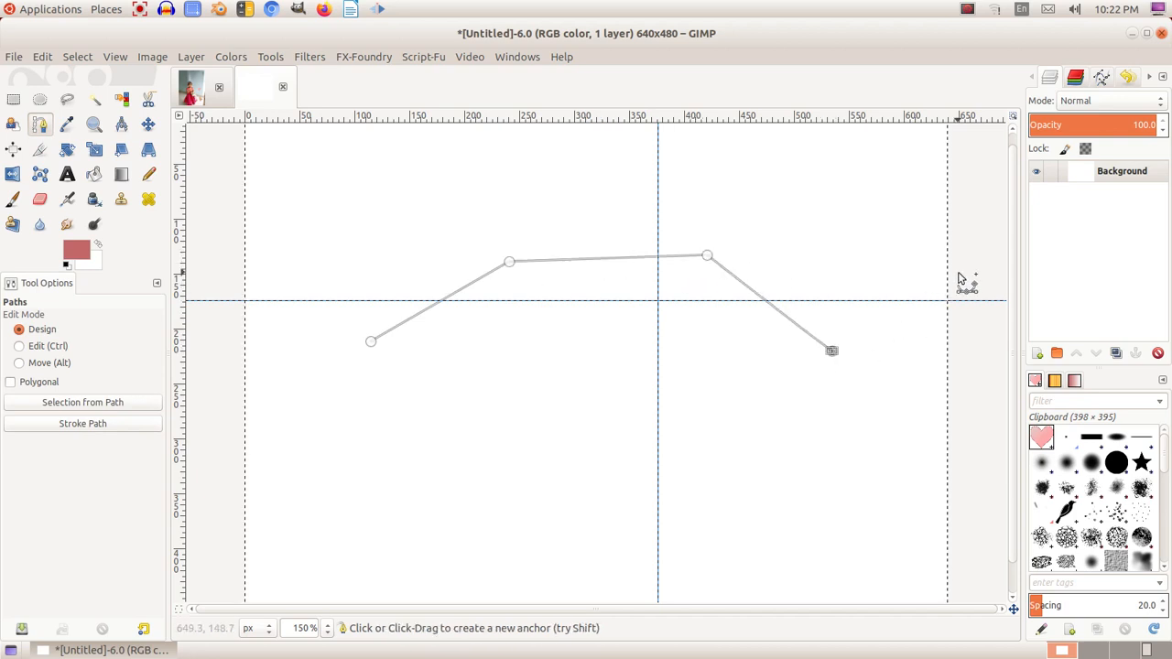
- Continue the fish path around the forked tail fin and along the belly, and close it at the nose anchor
click(925, 285)
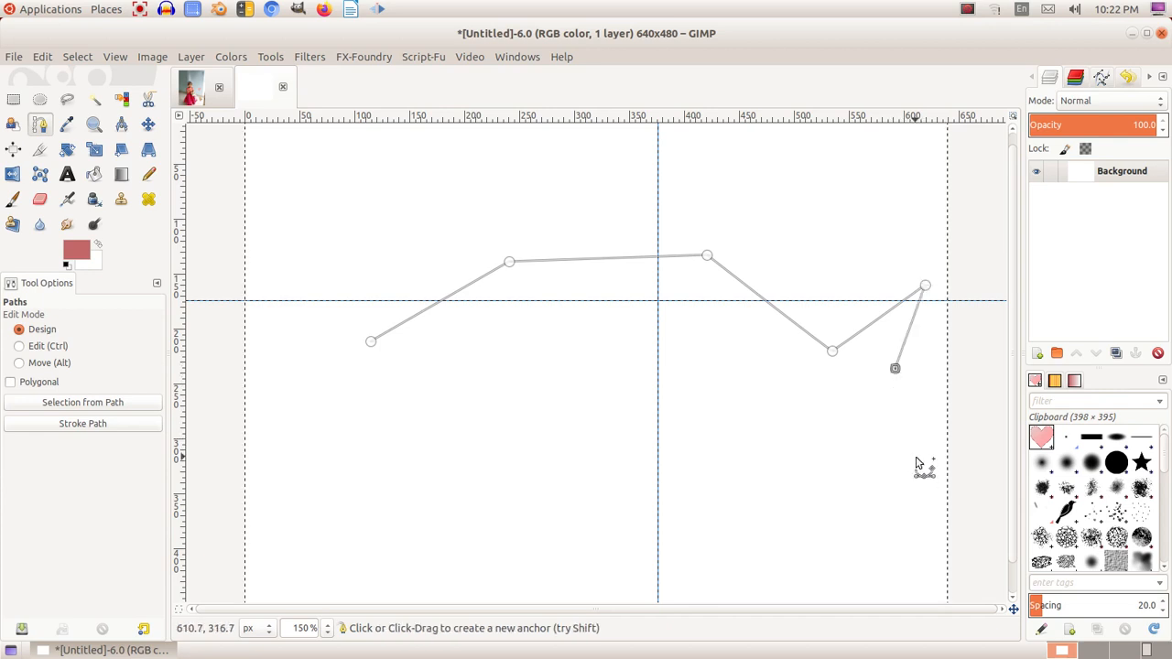
click(838, 416)
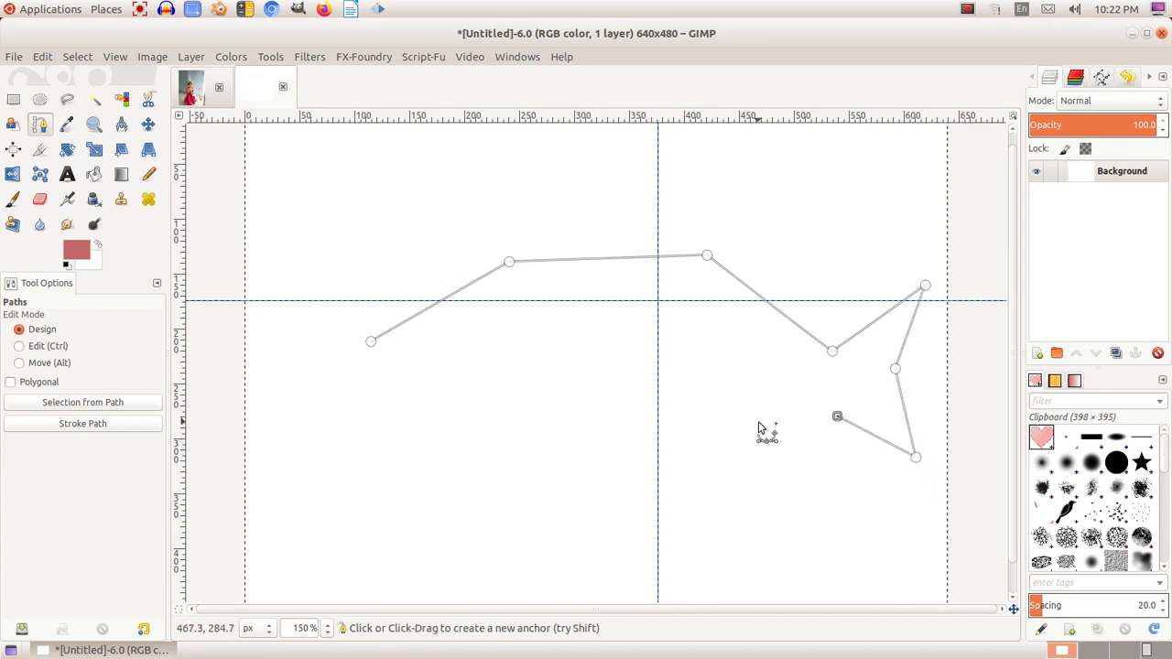
click(712, 438)
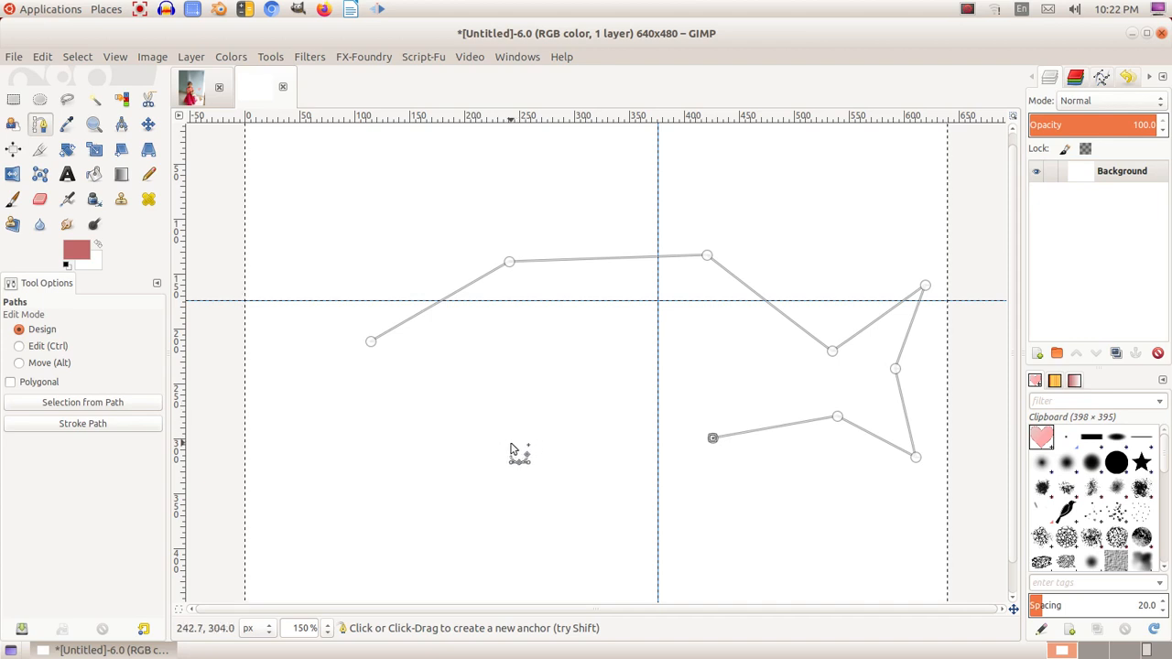
click(507, 445)
key(ctrl)
ctrl+click(371, 343)
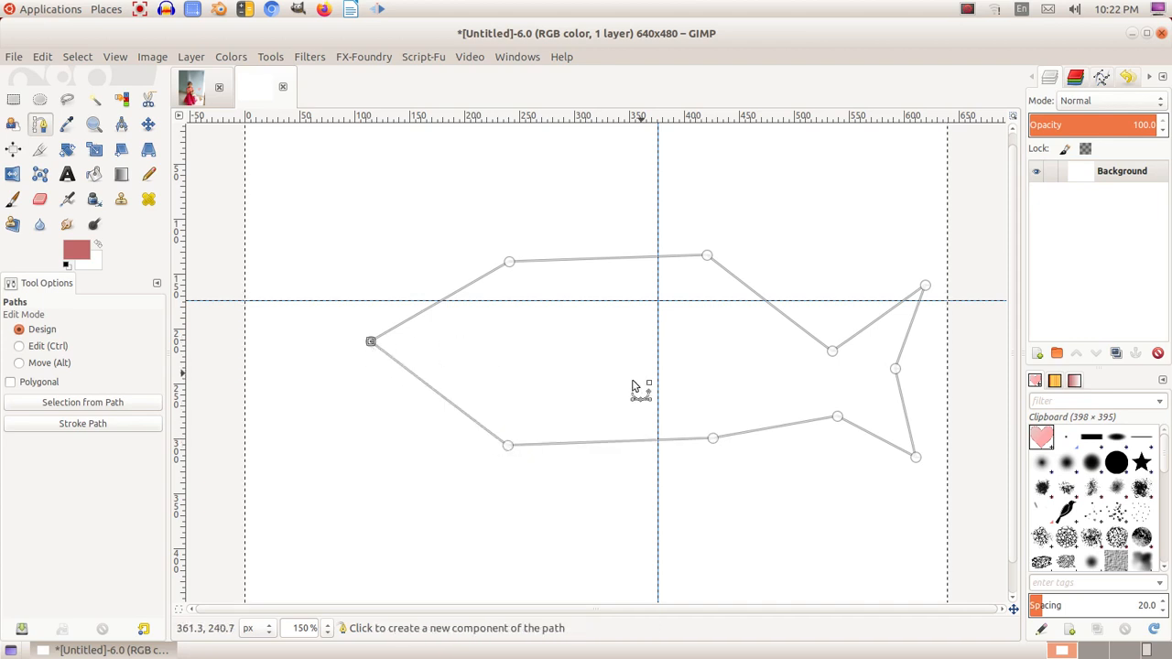
- Curve the fish path's straight segments at both sides of the nose, along the back and down to the upper tail joint
drag(450, 404, 444, 410)
drag(442, 305, 434, 296)
drag(565, 264, 591, 259)
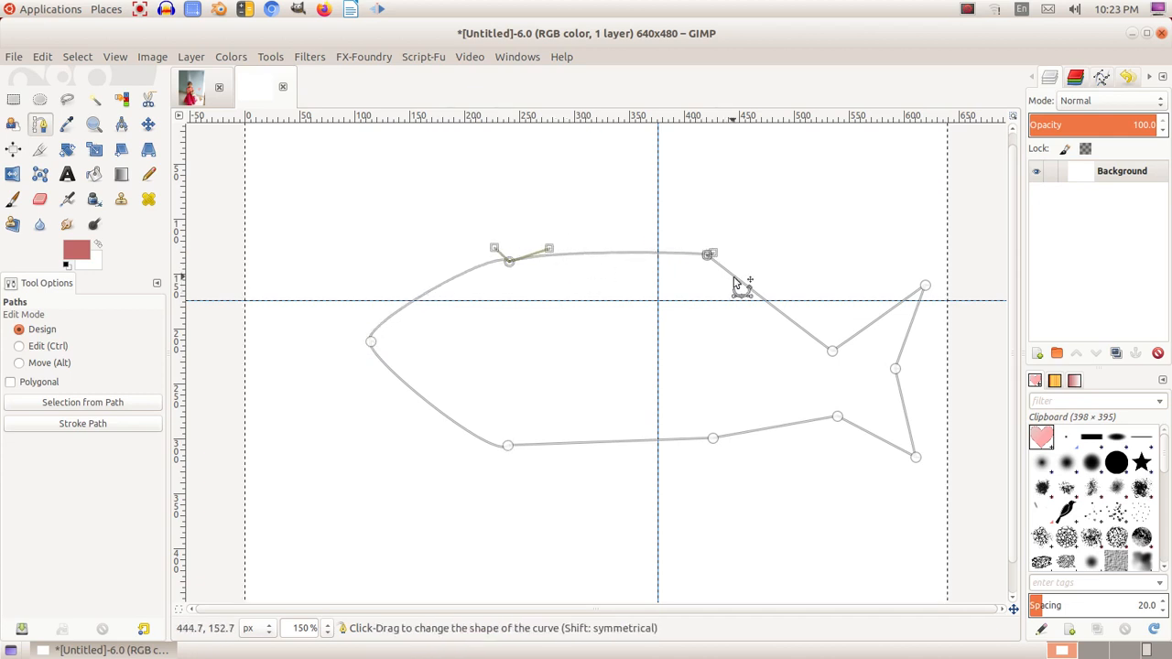
drag(743, 283, 761, 293)
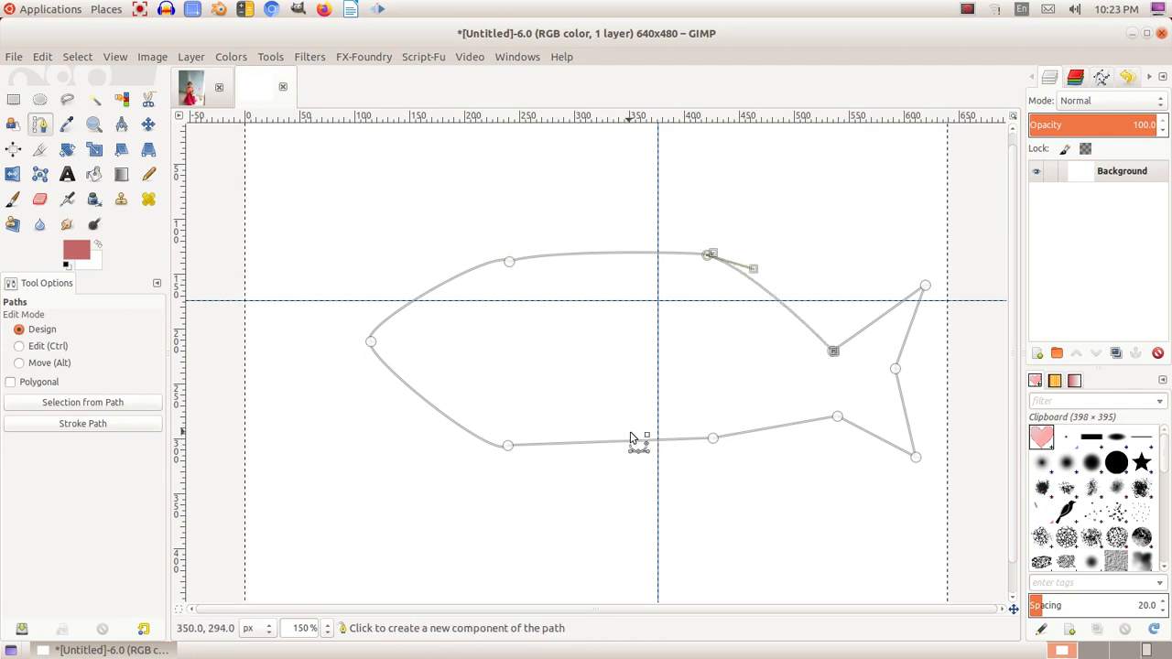
- Curve the fish path's belly segments and bow the rear edges of the tail fin inward
drag(644, 447, 647, 449)
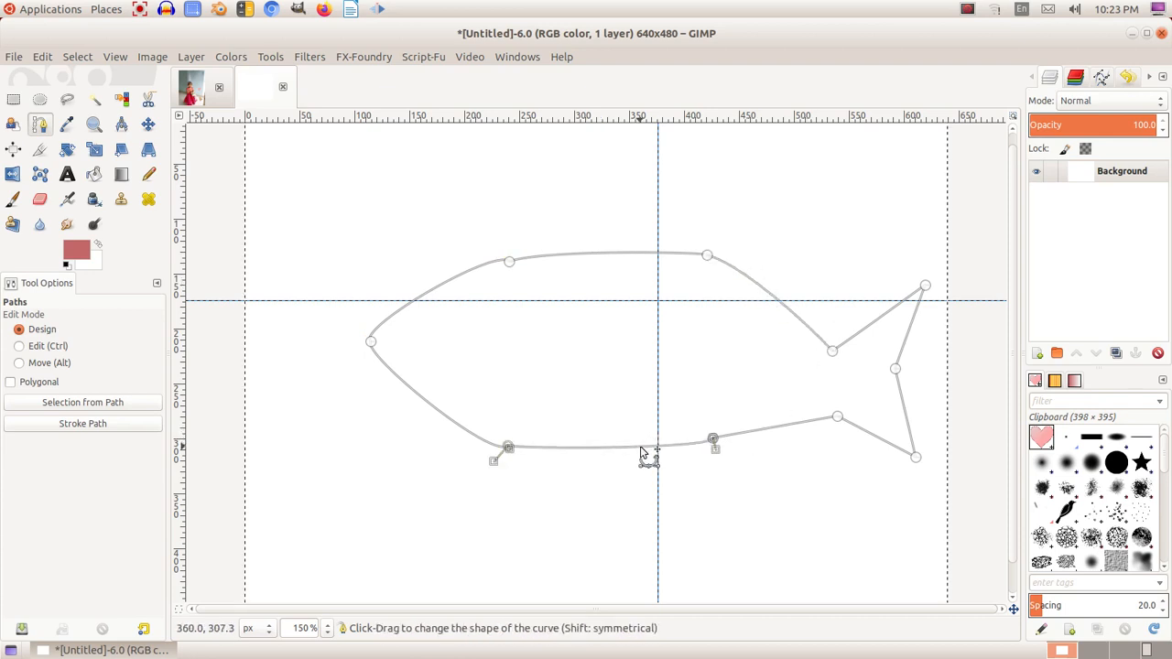
click(798, 432)
drag(798, 428, 793, 435)
drag(872, 434, 906, 408)
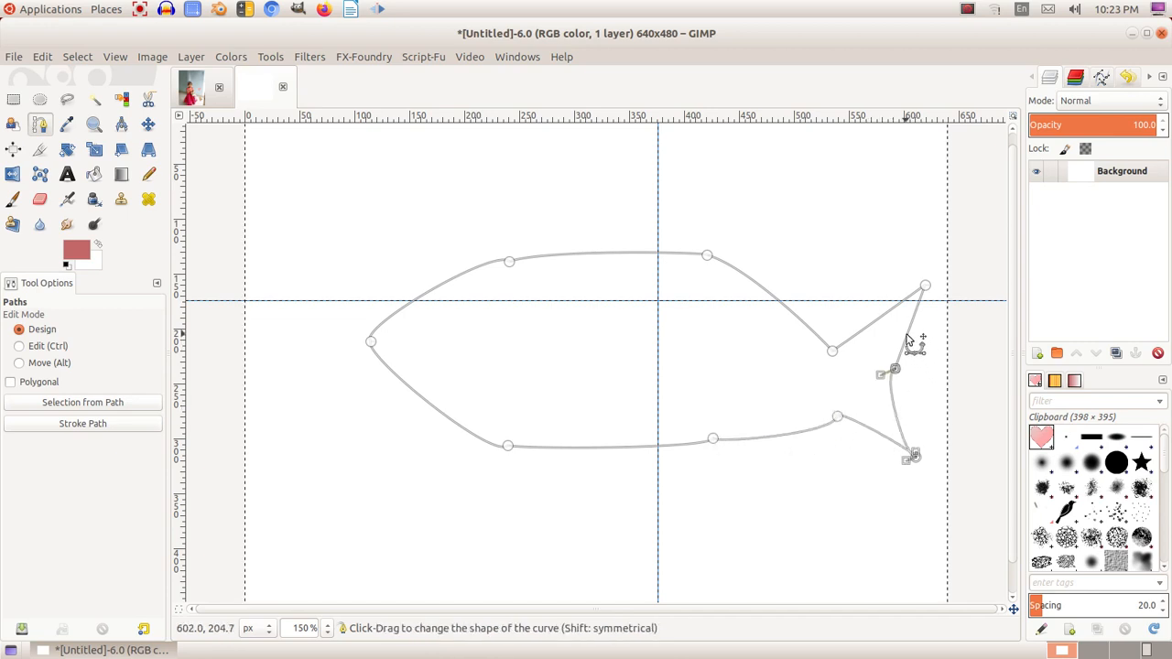
click(908, 340)
click(878, 322)
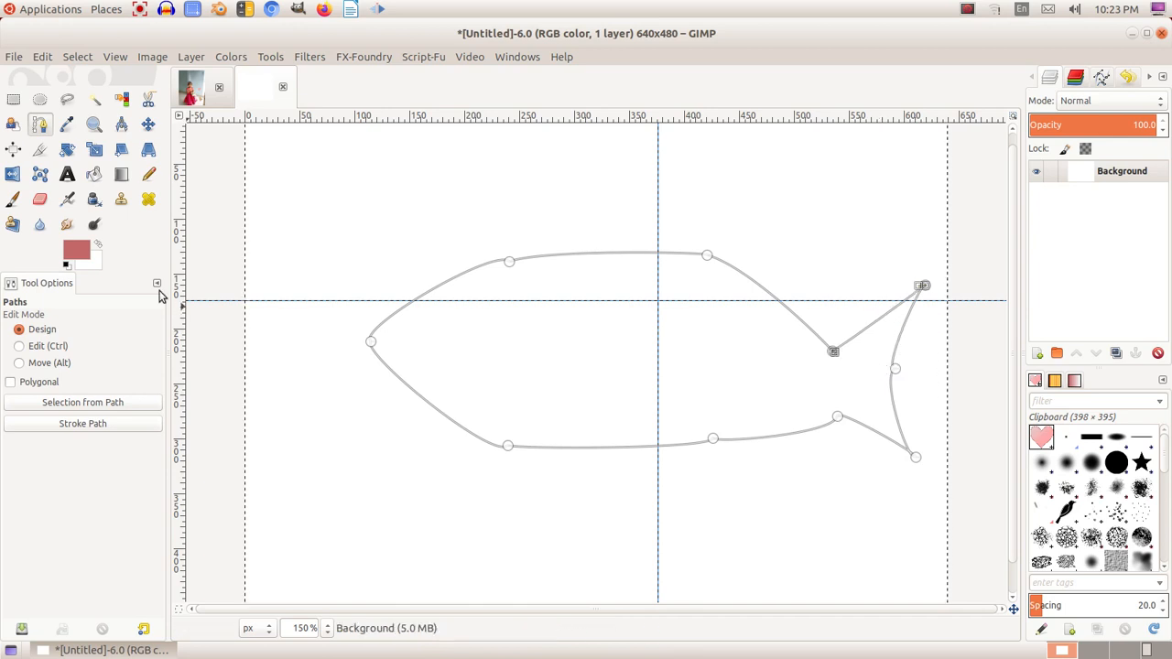
- Stroke the fish path with a solid-colour, antialiased line and deselect the path
click(73, 426)
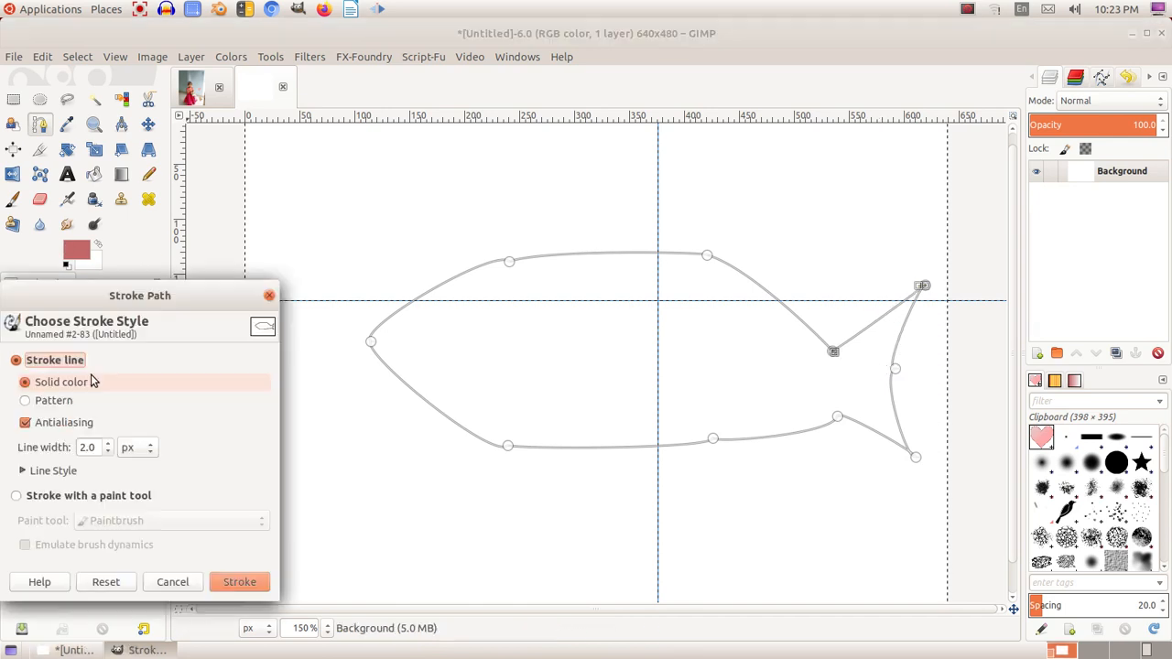
double_click(108, 445)
click(240, 583)
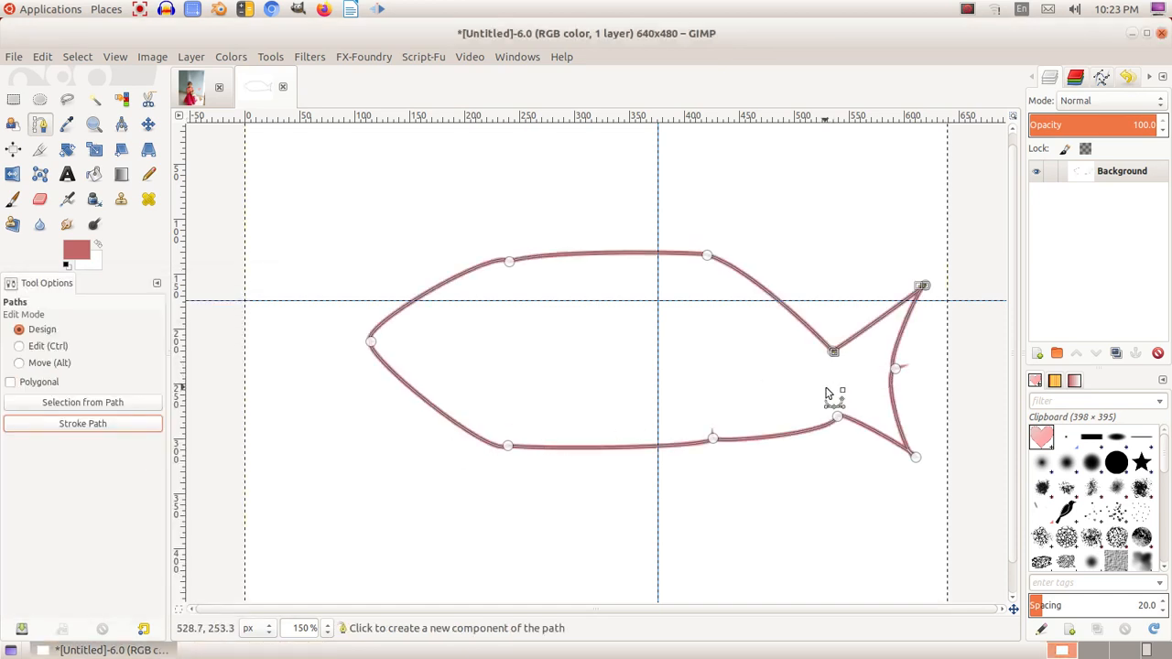
key(Escape)
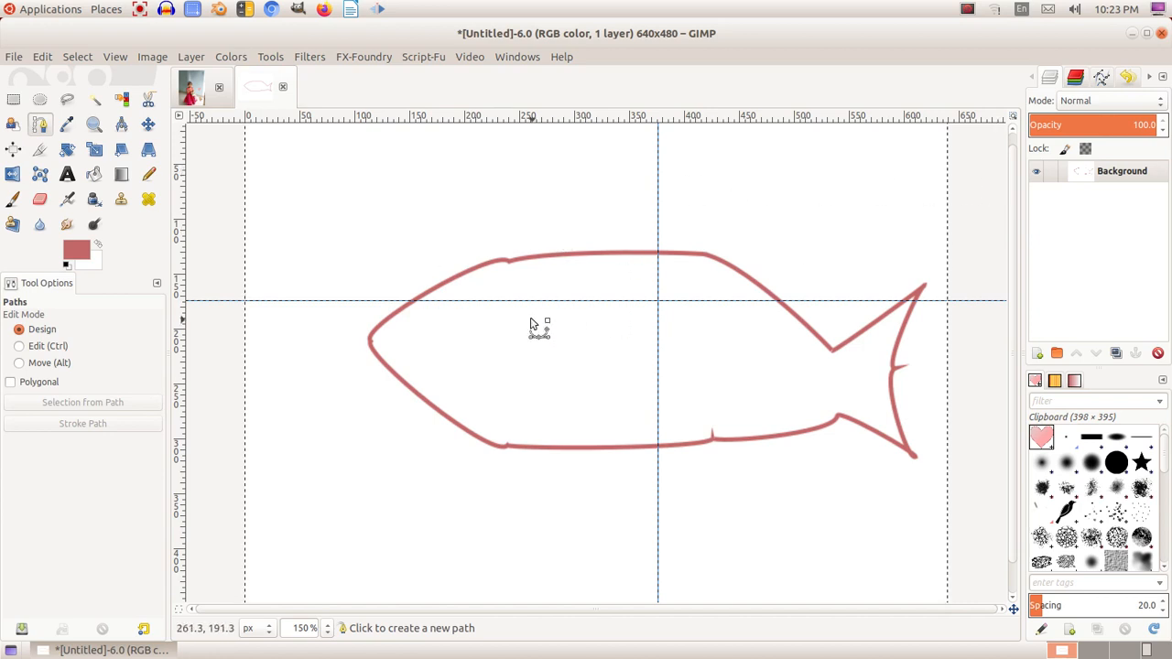
- Close the untitled fish image without saving and open കോഴി.png from the Gimp Path folder
click(283, 87)
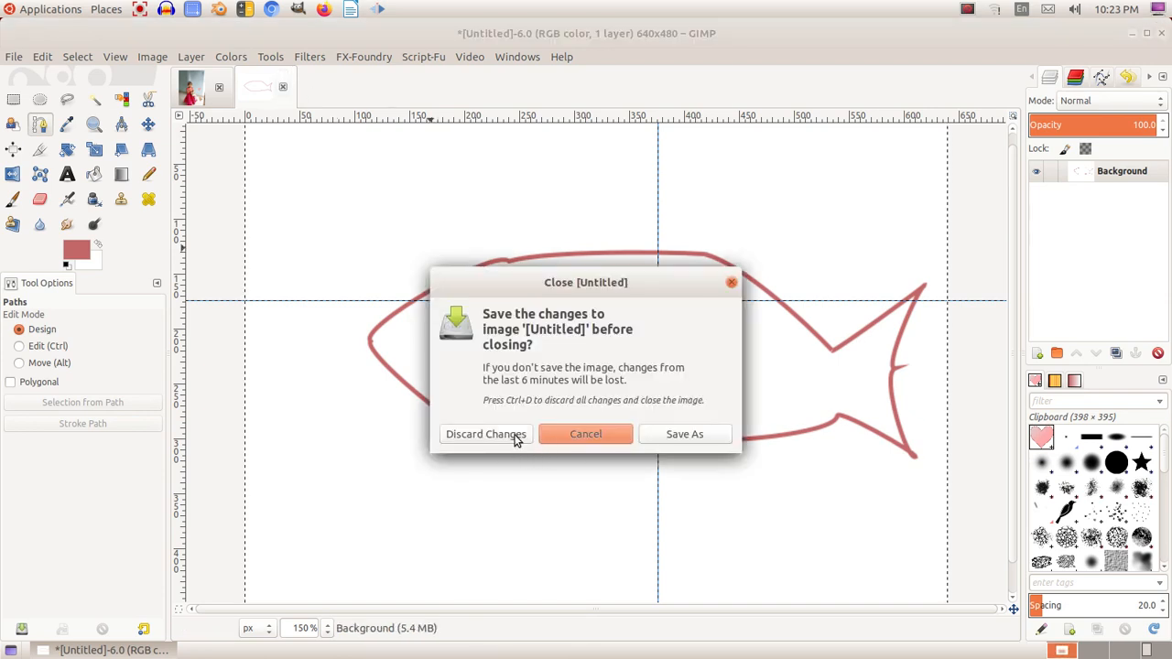
click(485, 434)
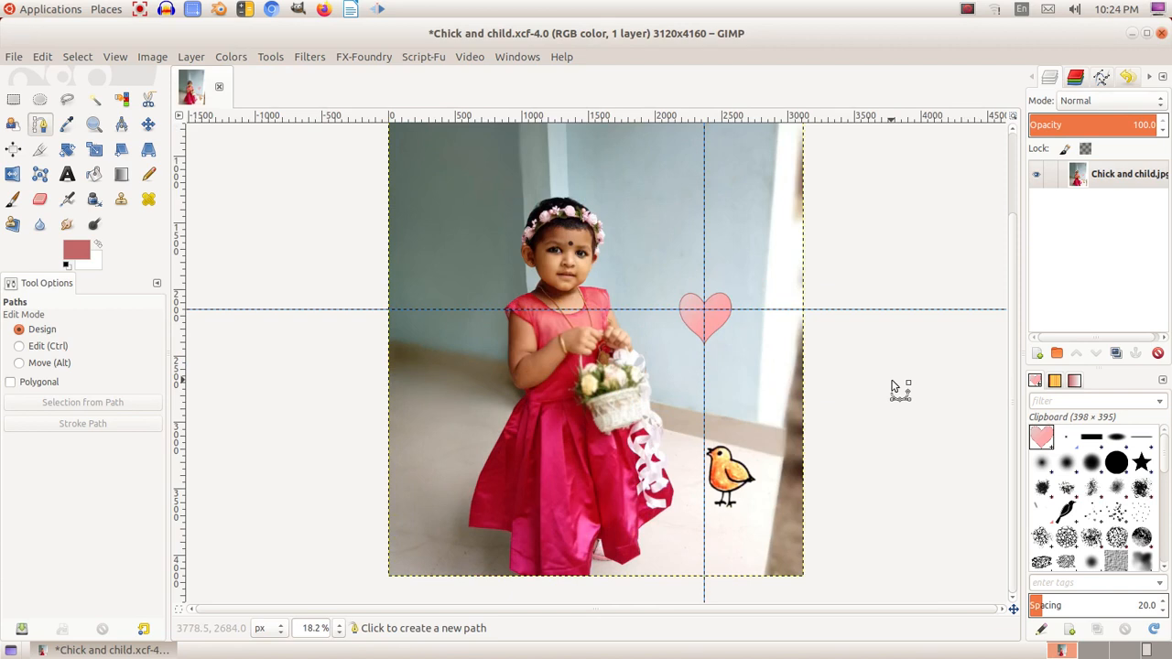
click(13, 59)
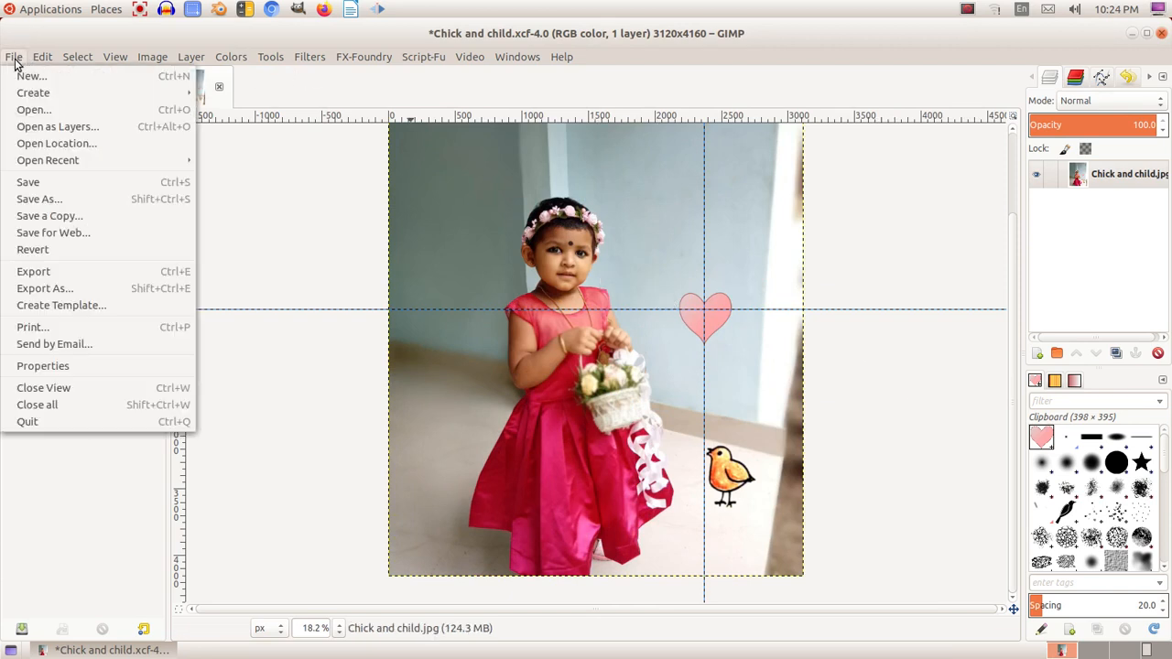
click(27, 110)
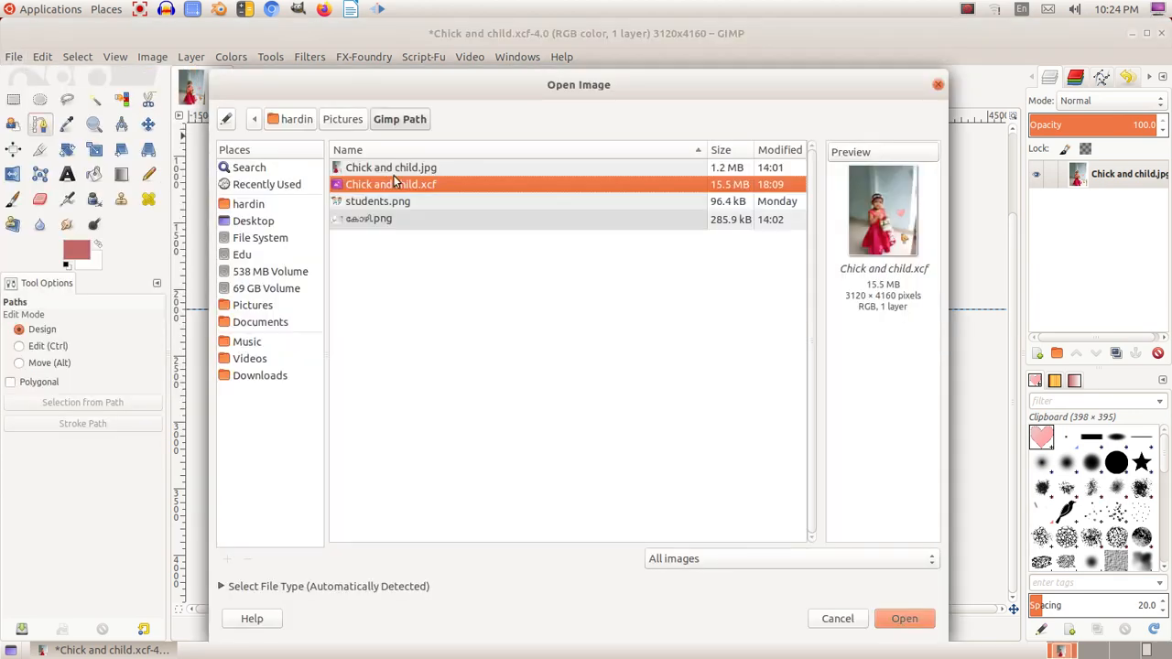
click(369, 223)
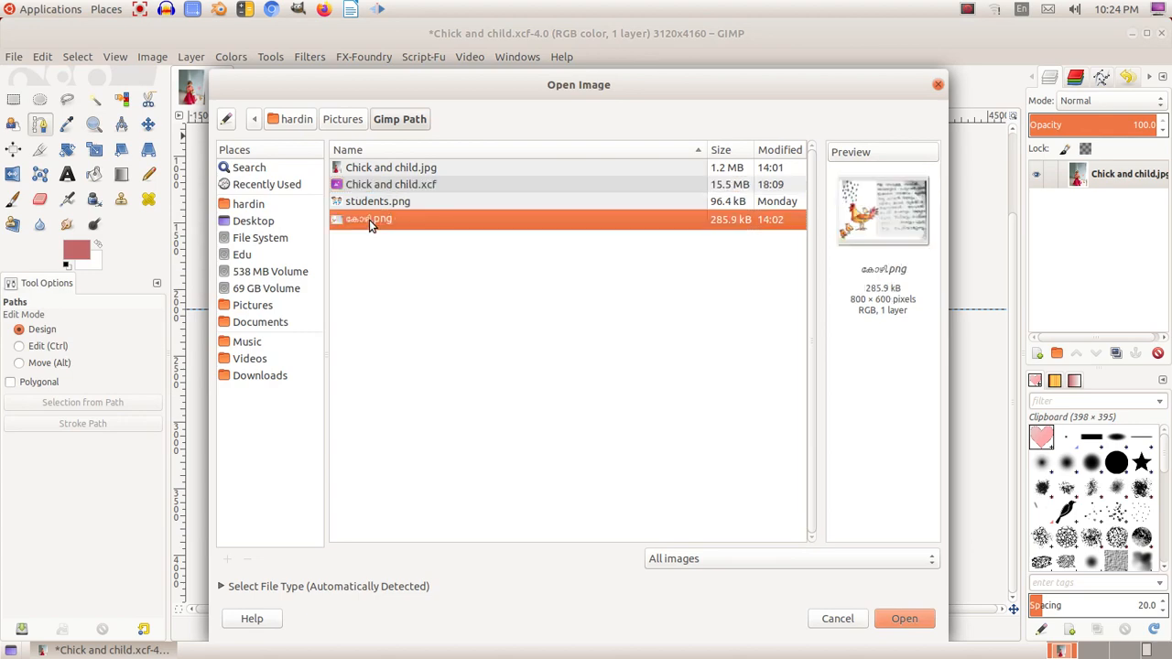
click(904, 619)
click(698, 388)
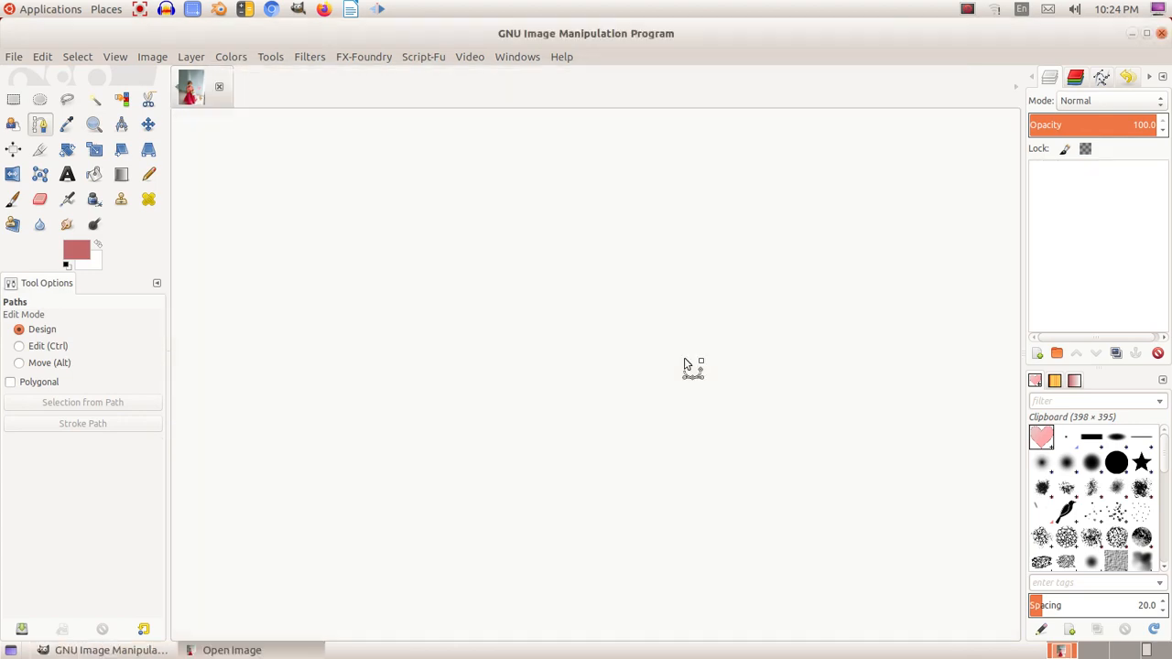
- Select a rectangle of about 155 × 198 px around the two lower chicks and copy it
click(13, 99)
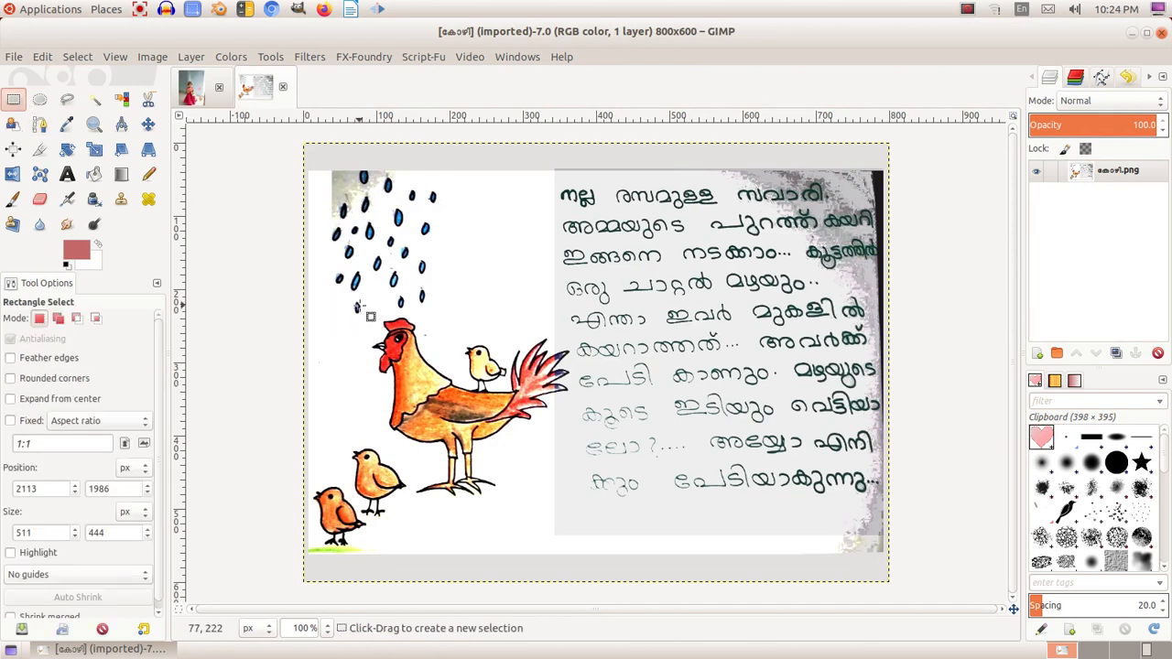
drag(321, 411, 434, 554)
key(ctrl)
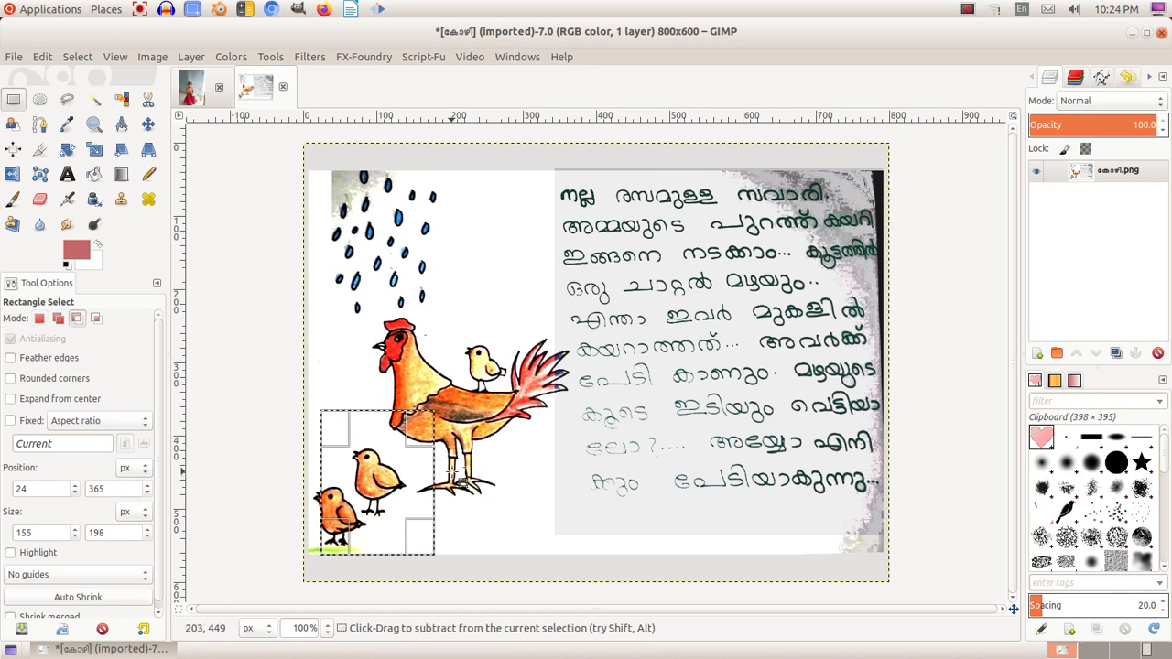
key(ctrl+c)
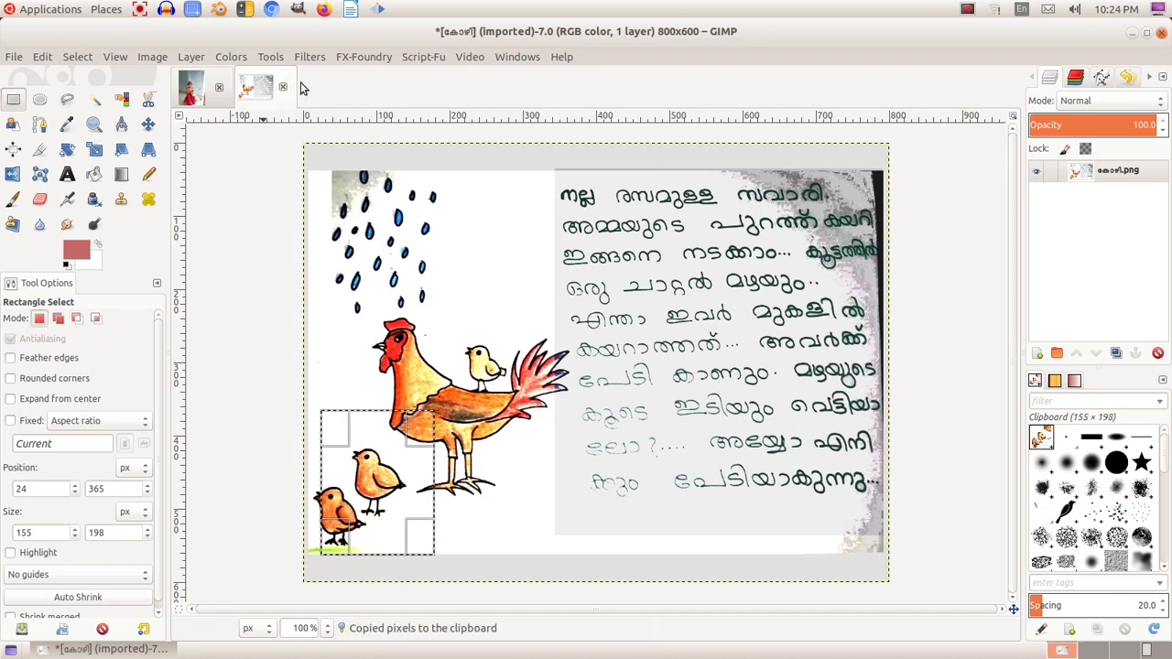
- Create a new 800x600 image, paste the copied chicks into it and anchor the floating selection to the background
key(ctrl)
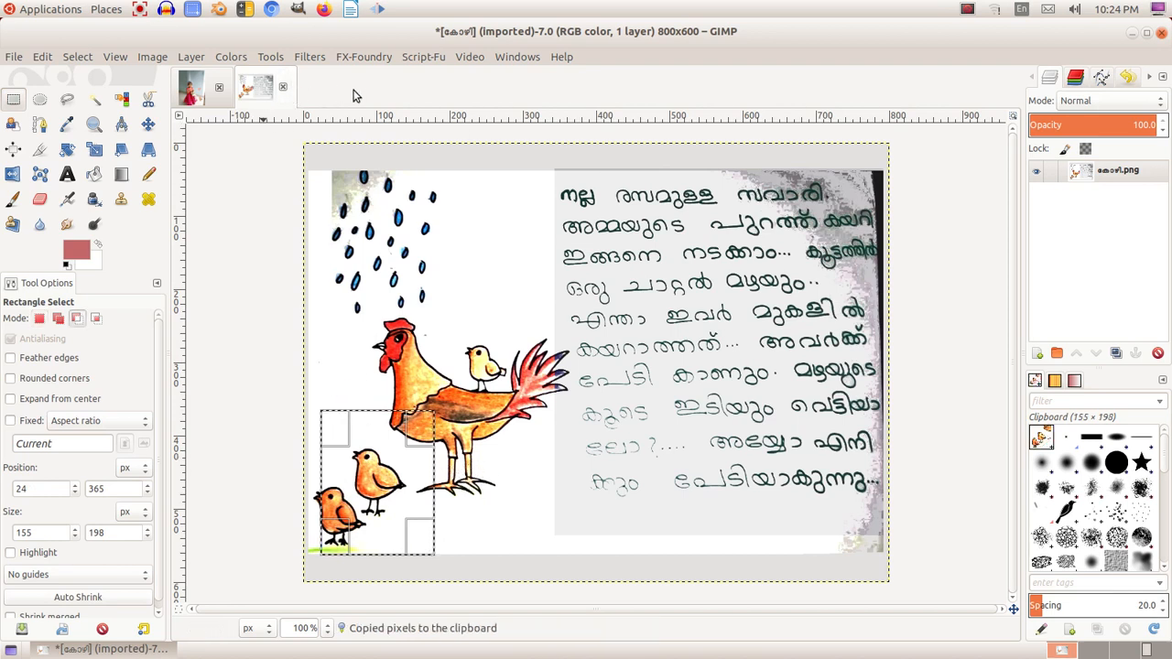
key(ctrl+n)
key(Return)
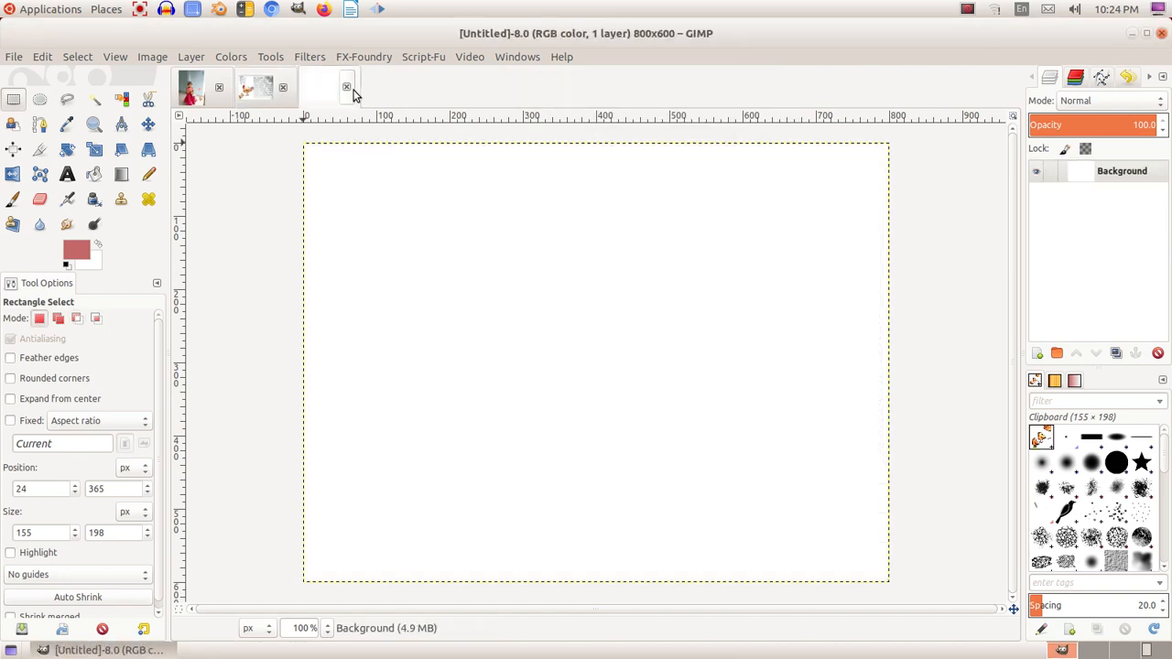
key(ctrl+v)
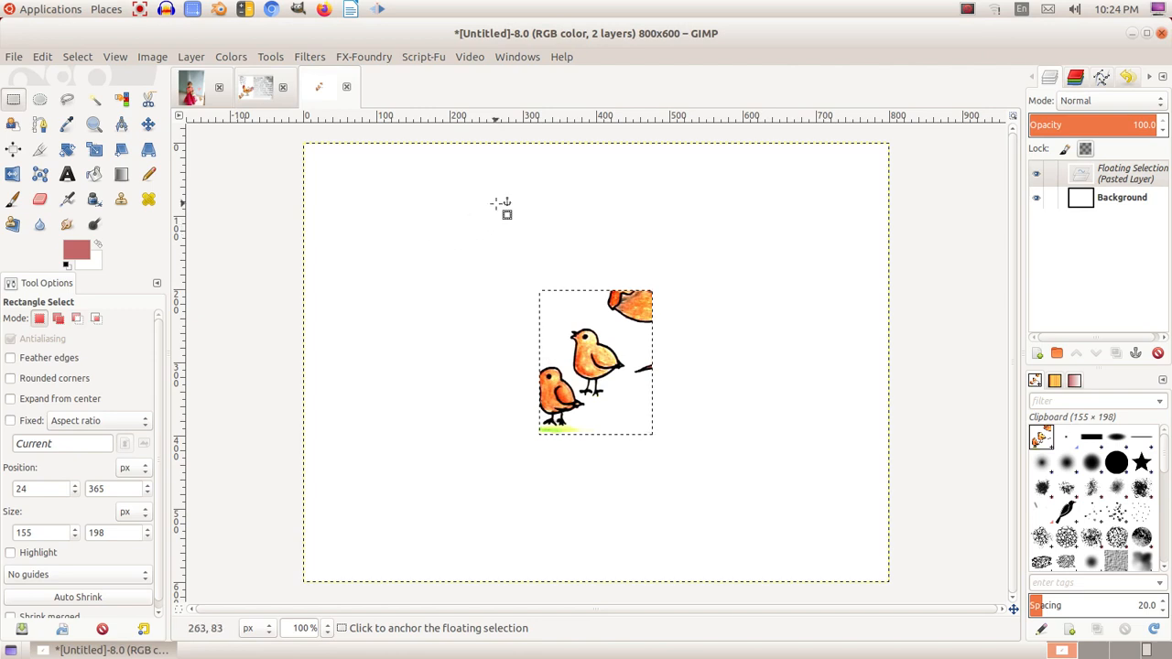
click(1136, 353)
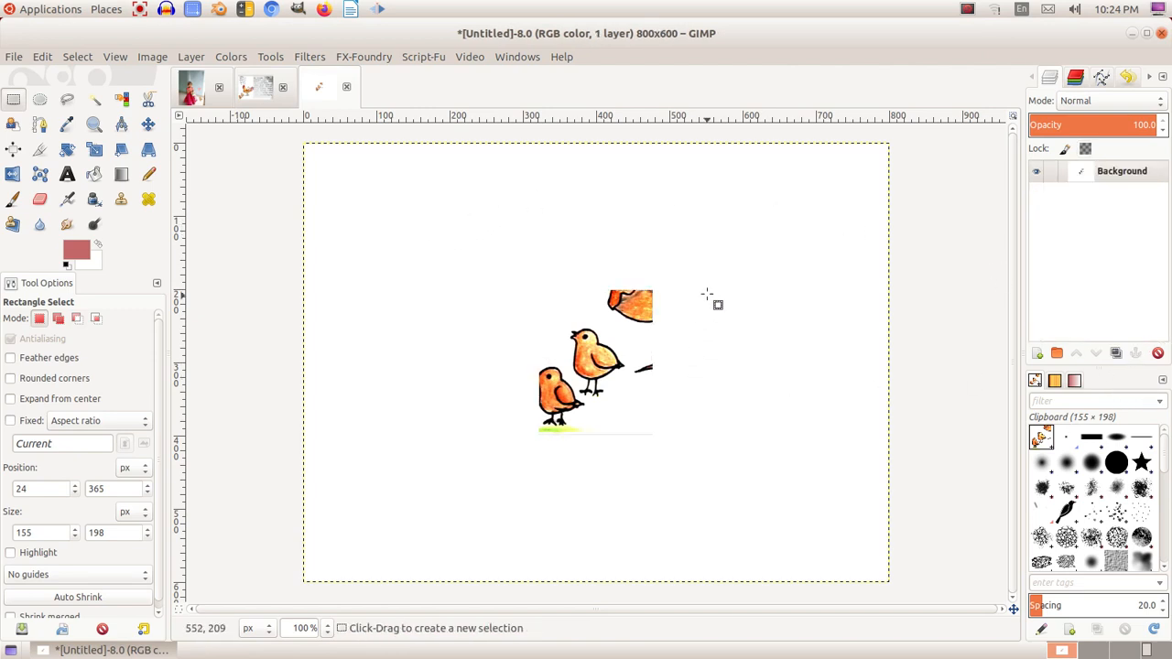
- Start a path on the upper chick at 400% zoom, placing anchors on both beak tips and curving the segment into the open beak
scroll(700, 381, up, 2)
scroll(586, 392, down, 1)
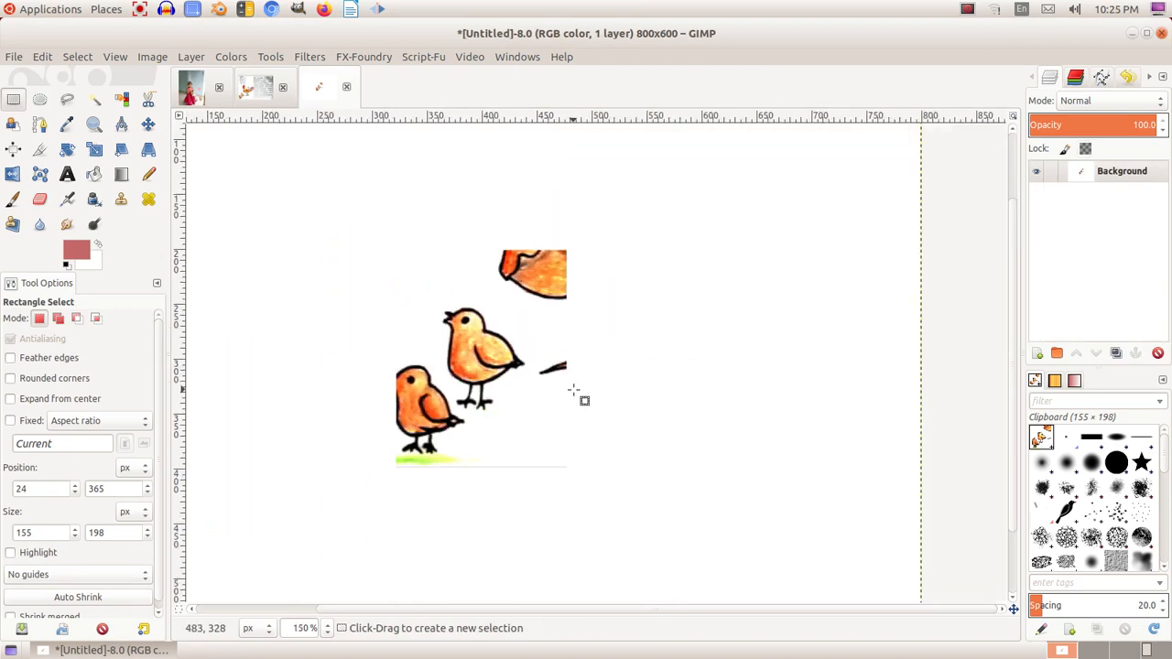
click(39, 123)
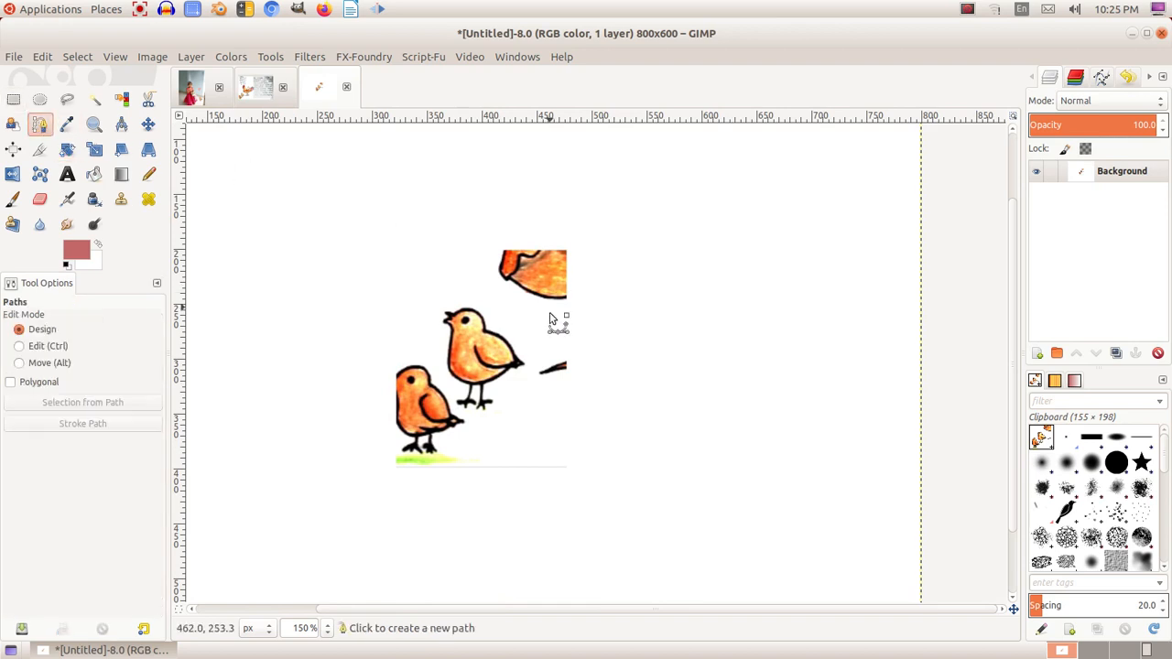
scroll(495, 380, up, 1)
scroll(491, 379, up, 2)
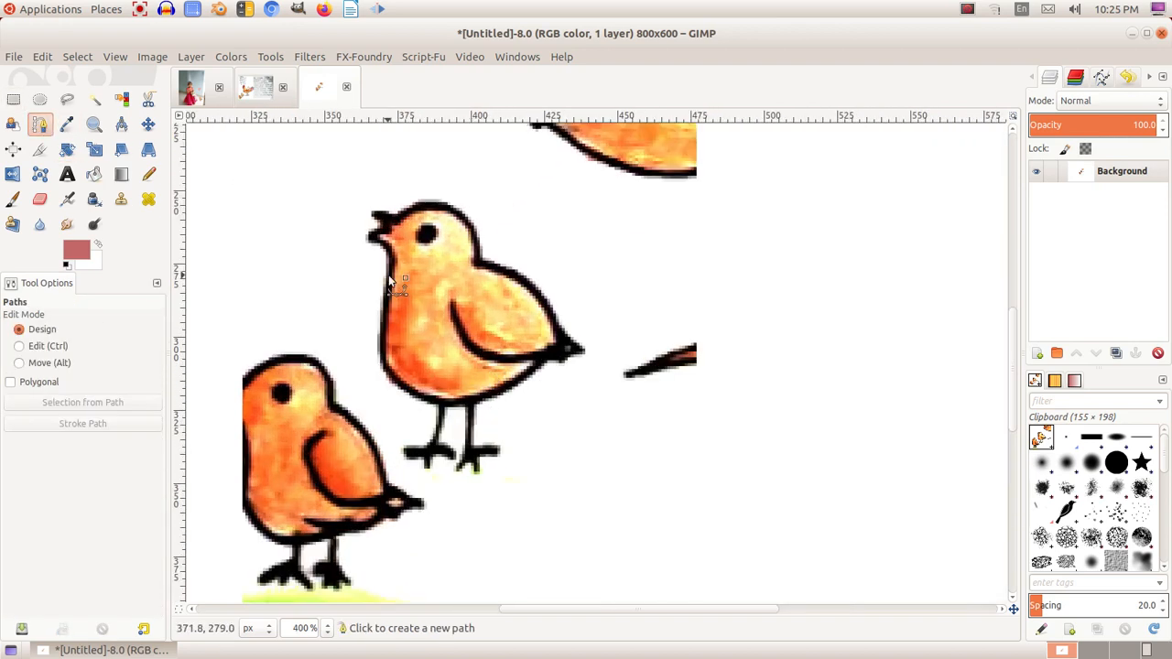
click(374, 220)
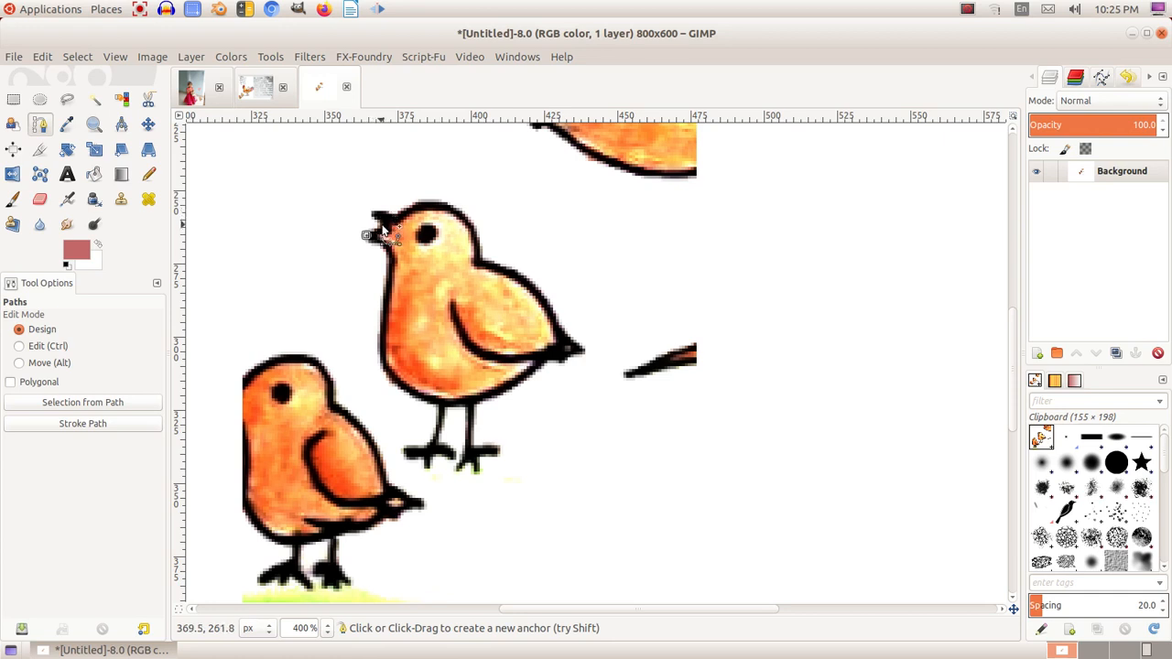
click(372, 214)
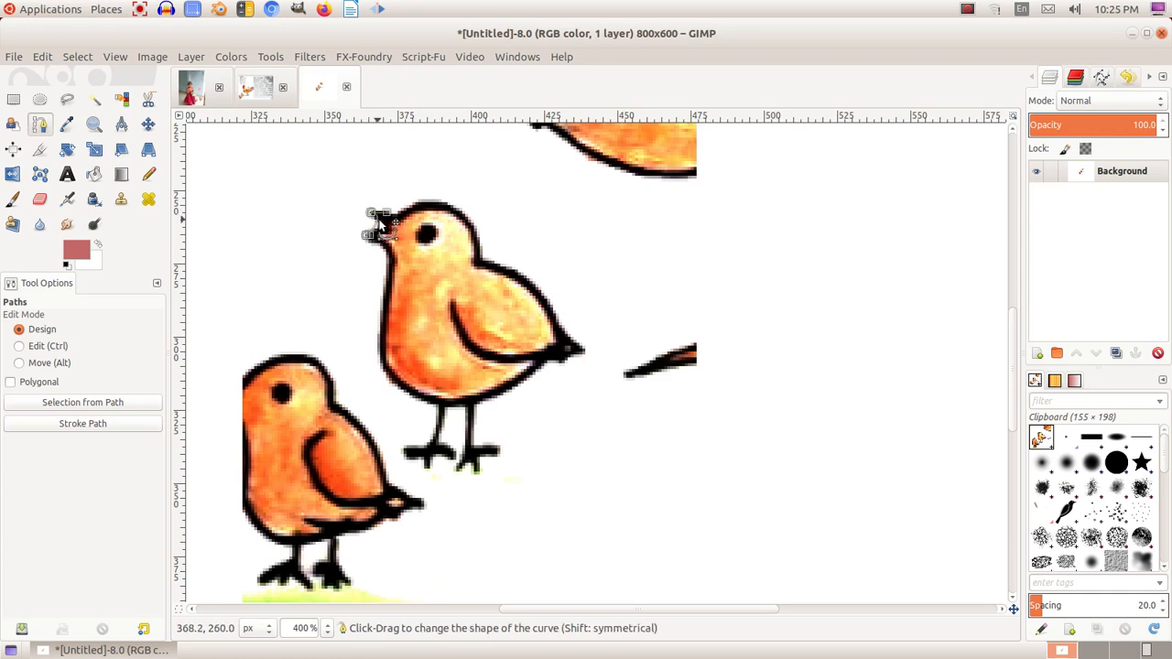
drag(385, 229, 396, 220)
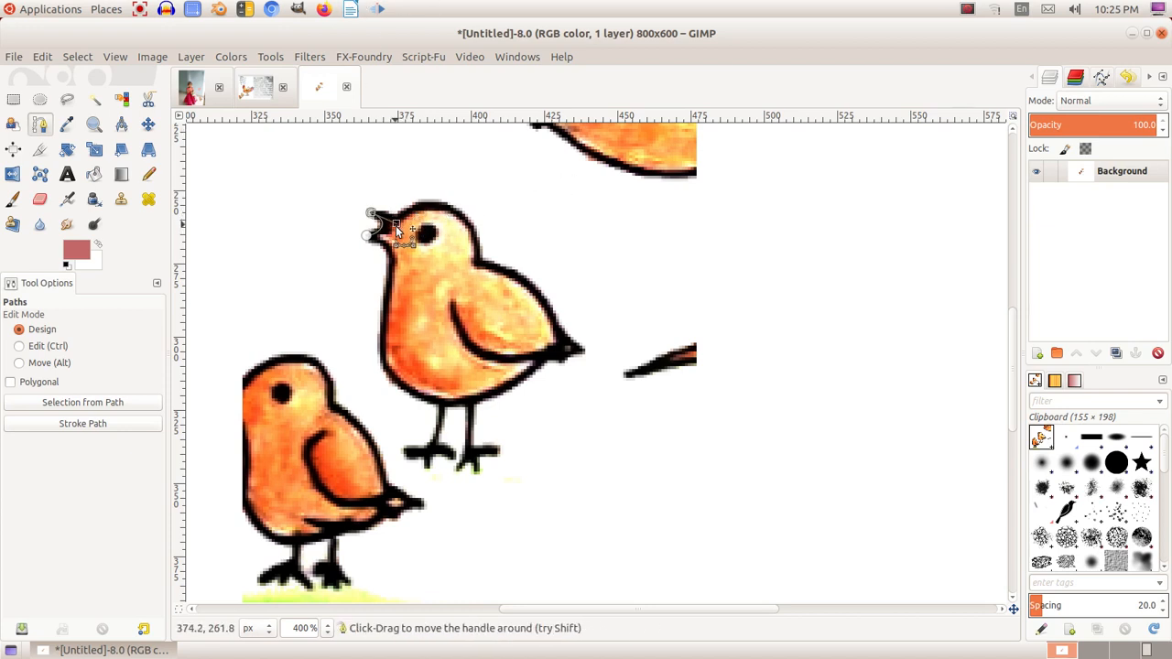
- Continue the chick path over the head, down the back, around the tail tip and along the belly to the rear leg
click(415, 203)
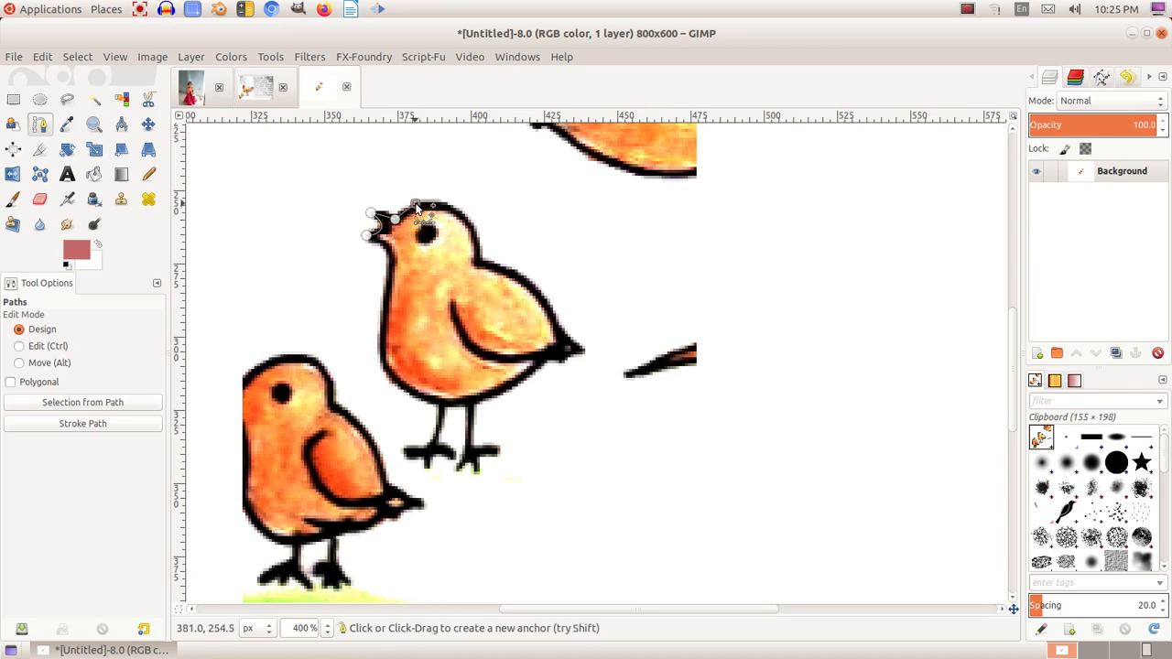
click(449, 204)
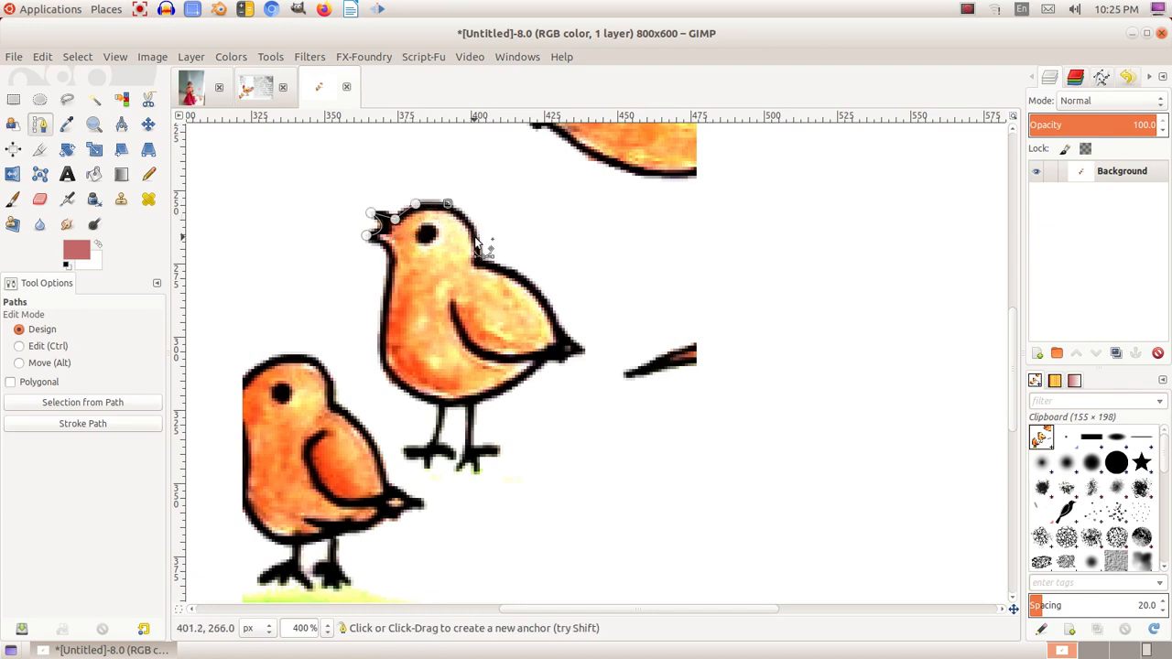
click(472, 226)
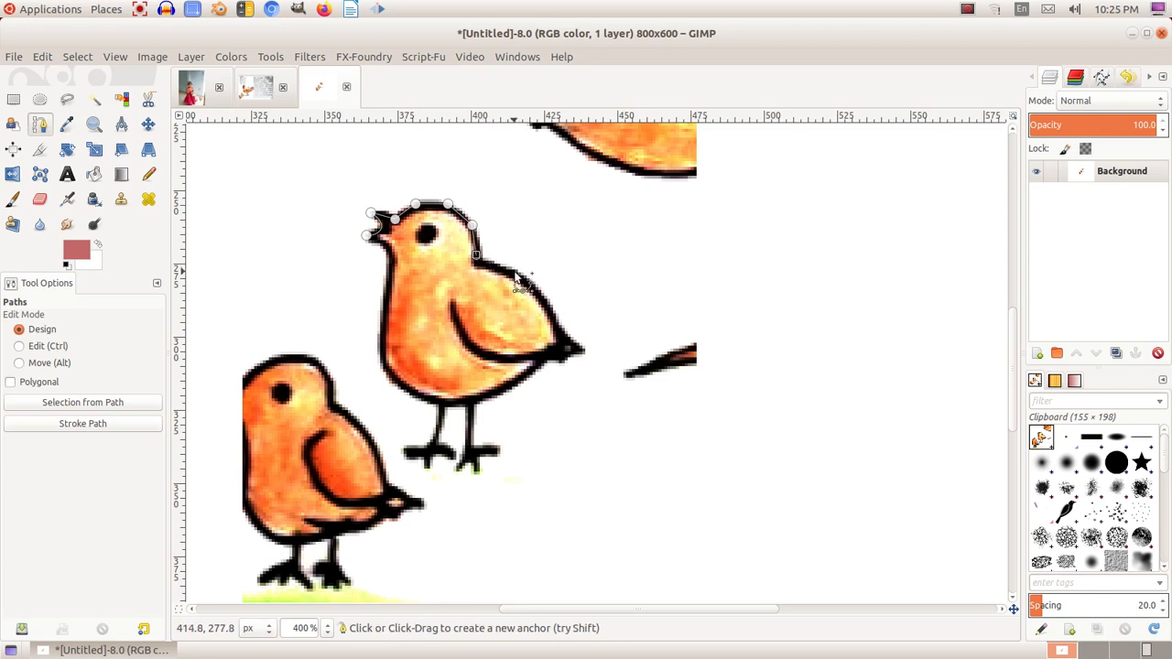
click(579, 348)
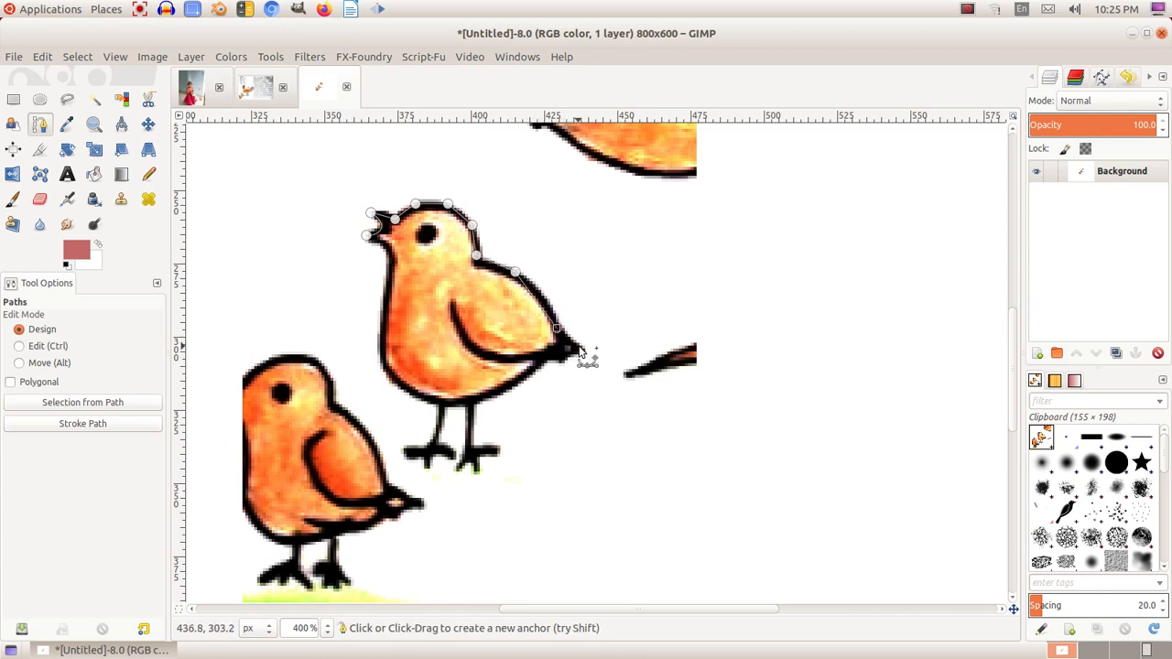
click(501, 385)
click(469, 399)
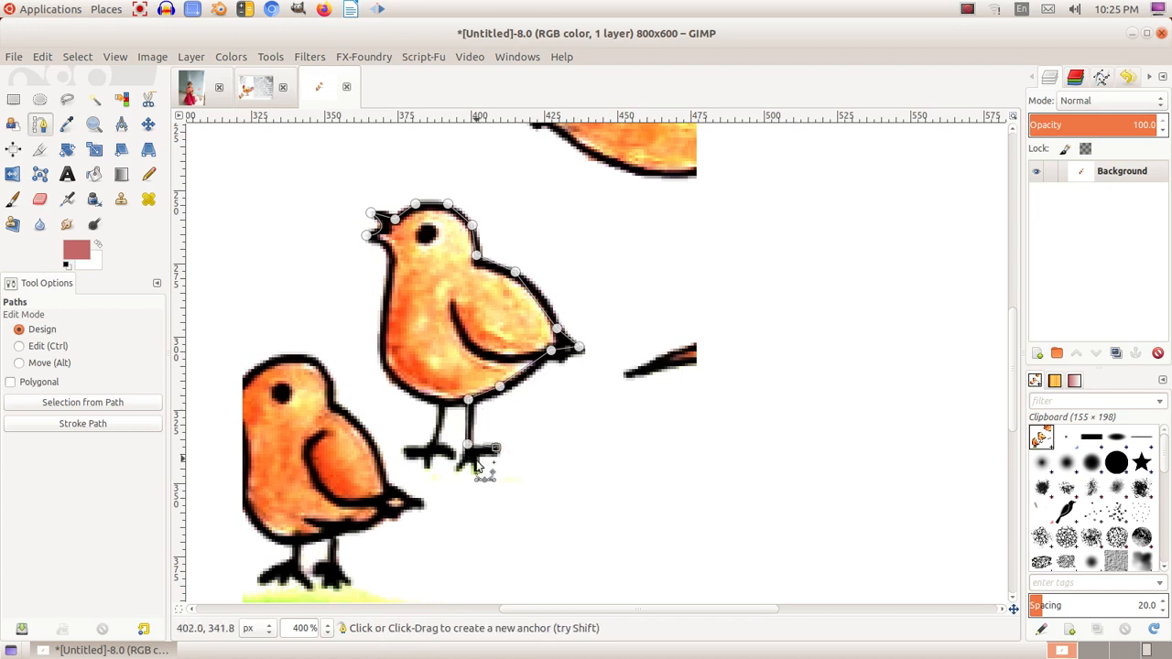
- Trace the toes of the chick's rear foot with path anchors
click(469, 451)
click(476, 467)
click(469, 451)
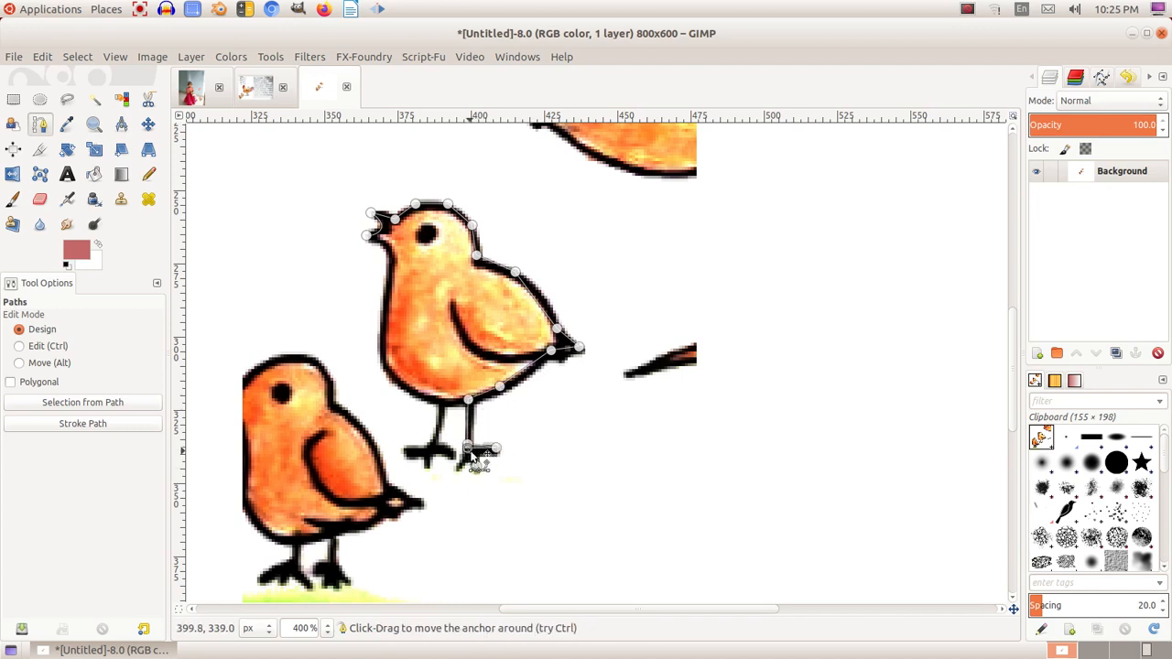
click(459, 467)
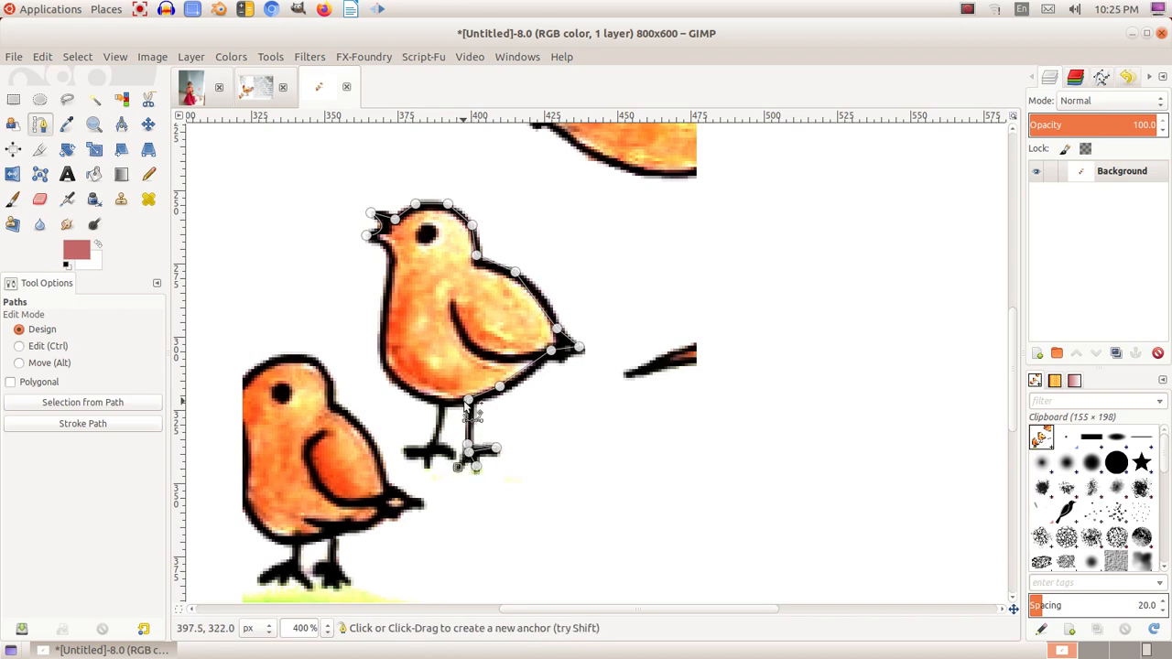
- Continue the chick path from the rear leg's top down the front leg, placing anchors on the front foot's toes
click(468, 400)
click(437, 401)
click(432, 443)
click(413, 450)
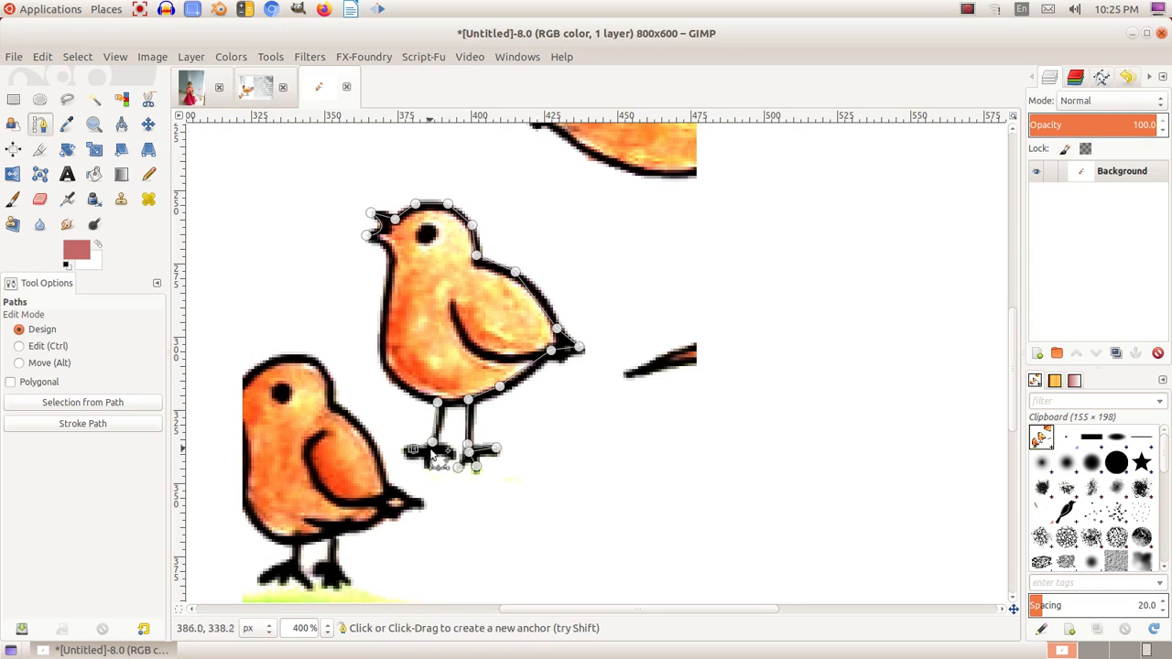
click(427, 464)
drag(436, 449, 441, 451)
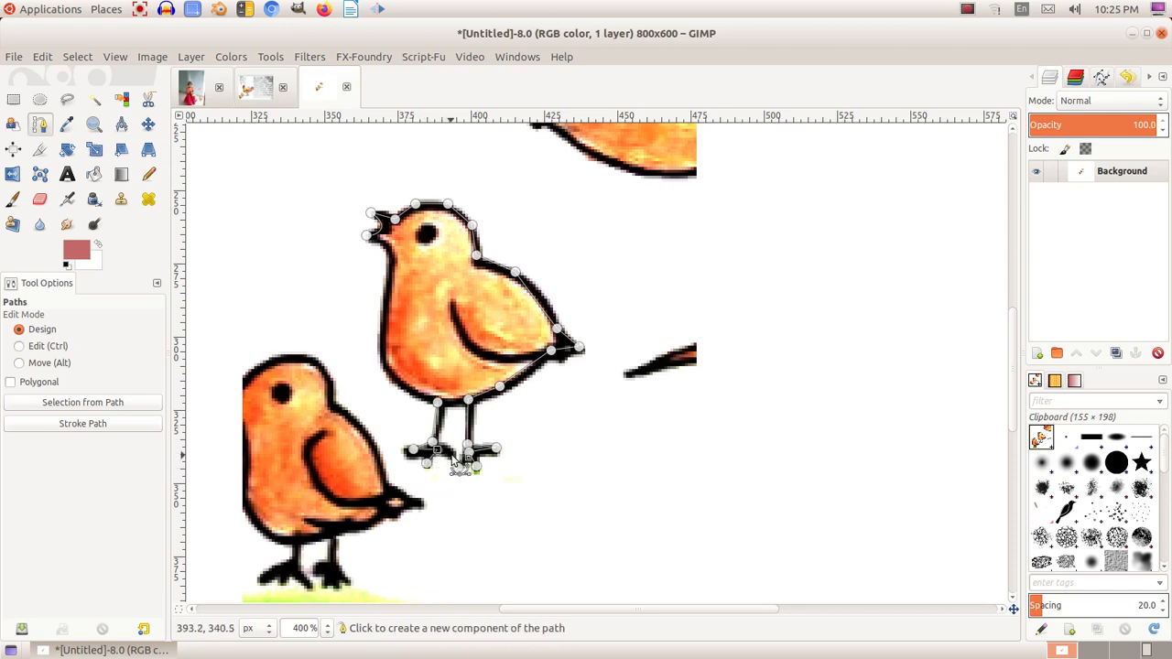
click(449, 452)
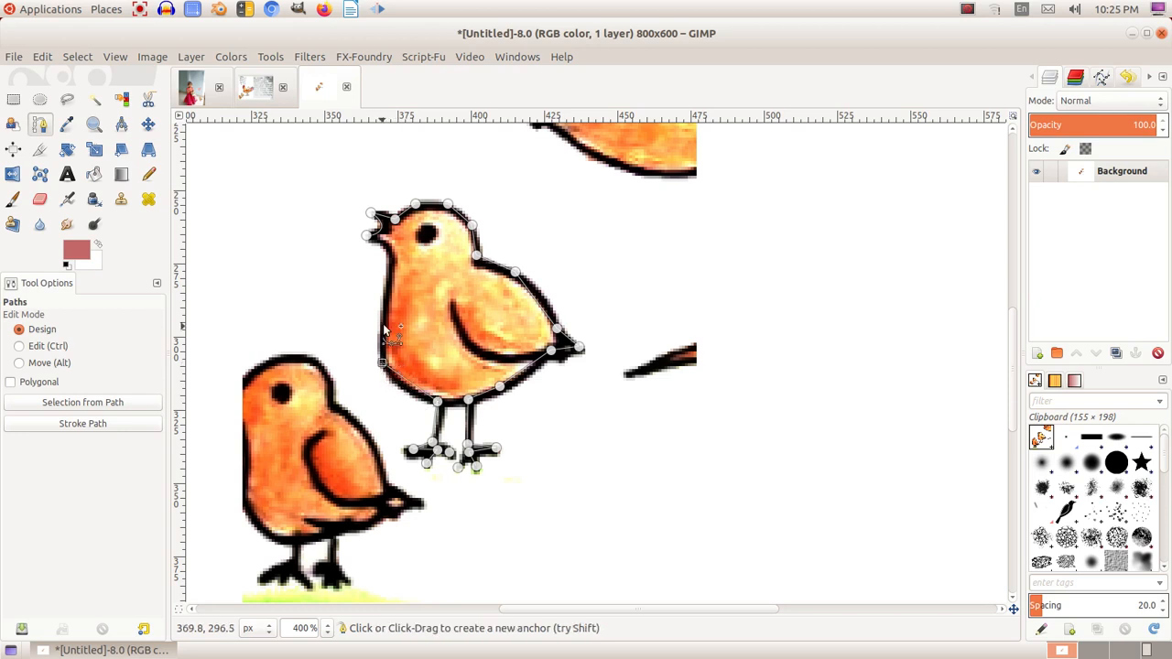
- Trace the chick's breast up to the throat and close the outline at the lower beak tip
click(391, 258)
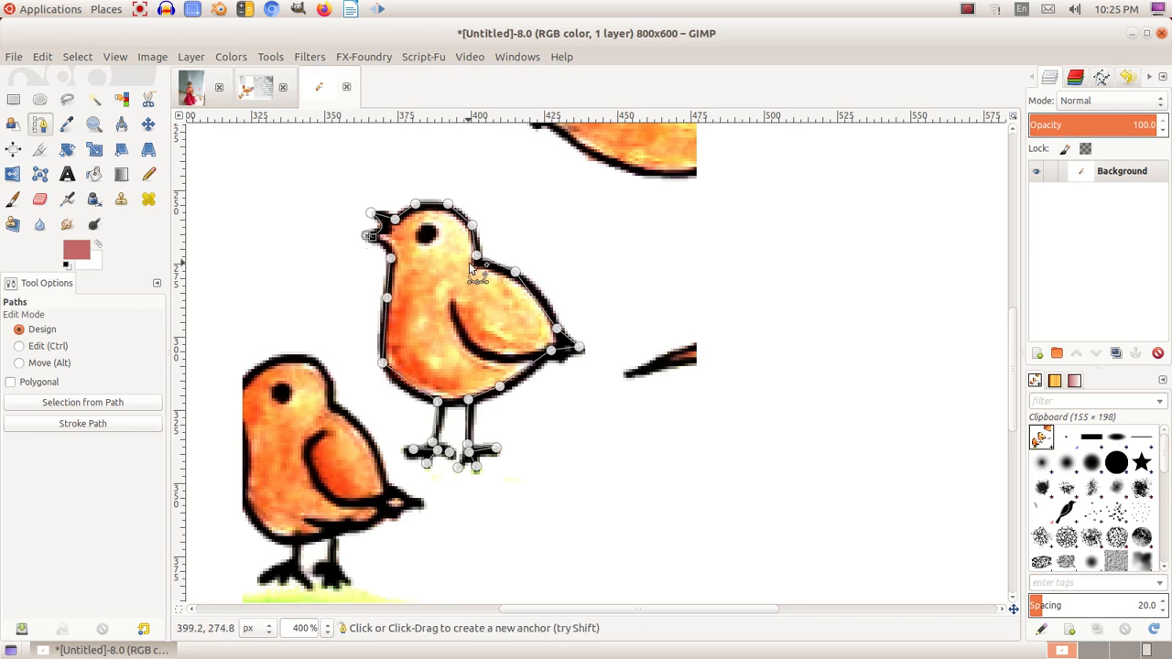
key(ctrl)
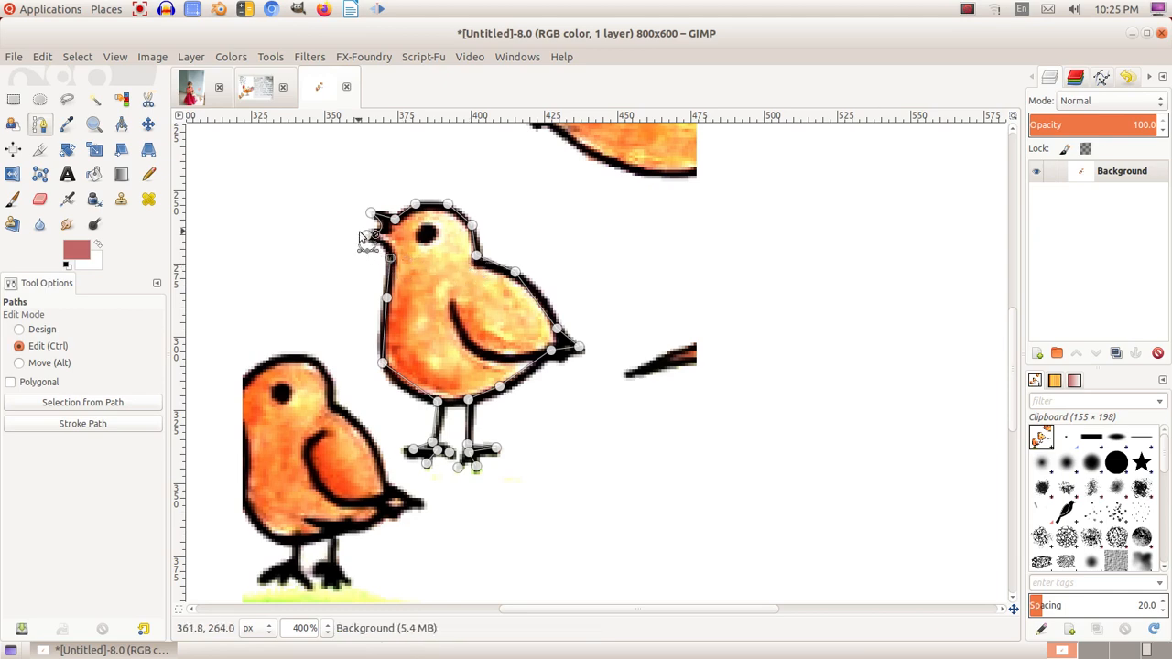
click(366, 239)
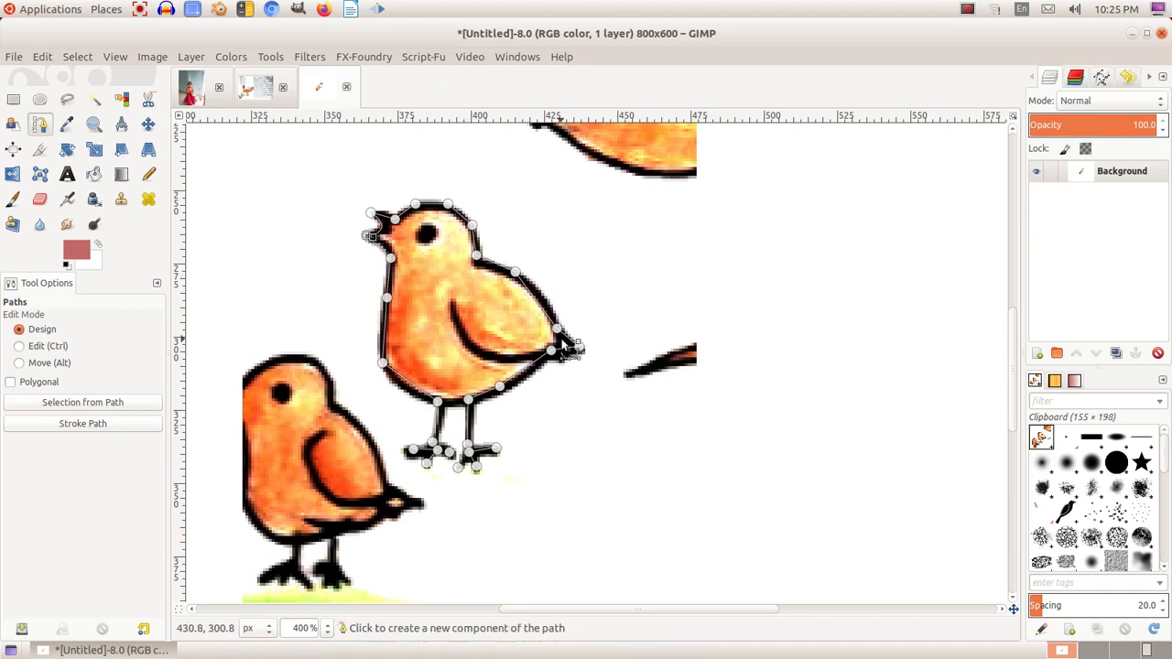
- Start a separate path component along the wing's lower line, placing anchors from near the tail to the wing's front tip at 800% zoom
scroll(503, 331, up, 2)
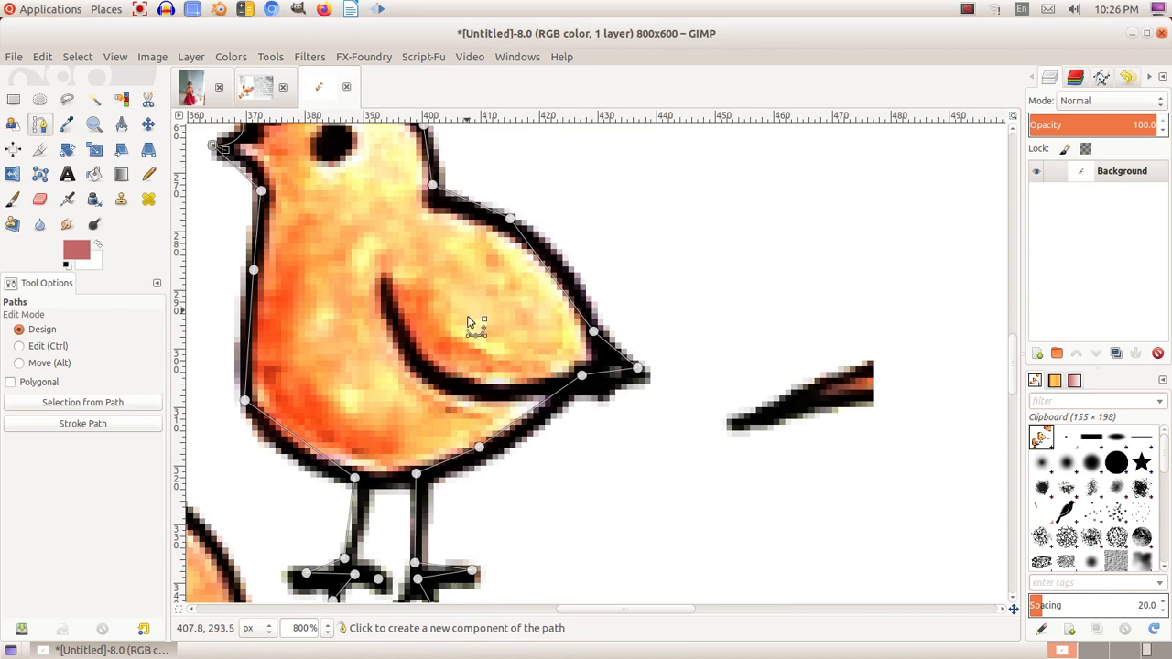
click(580, 377)
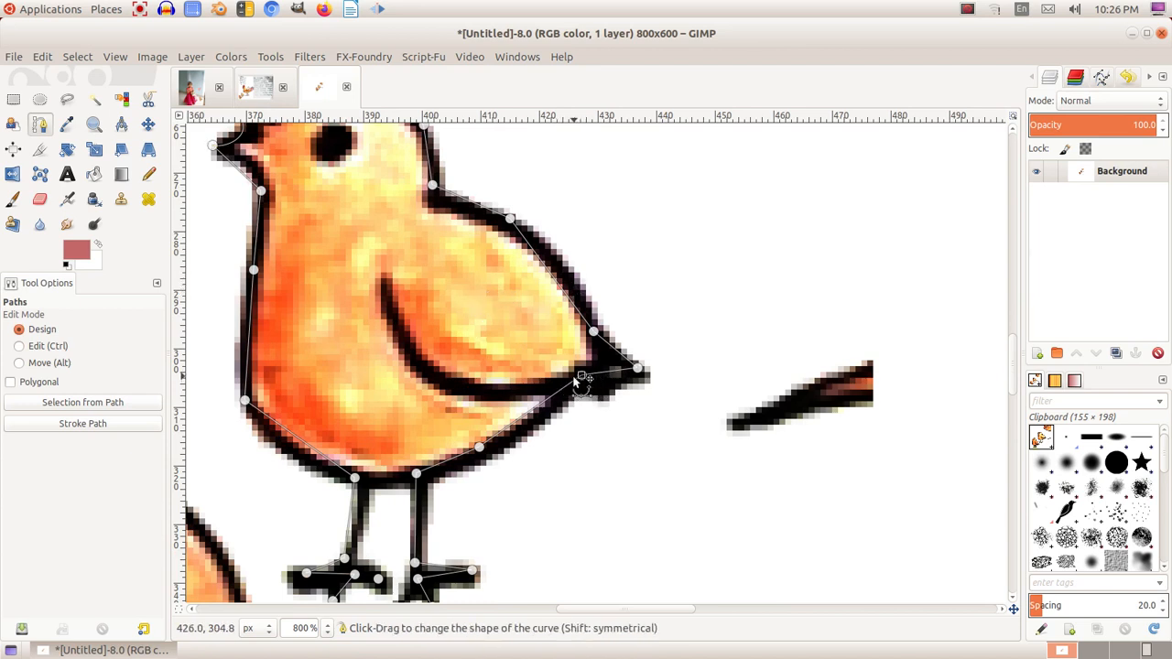
click(523, 386)
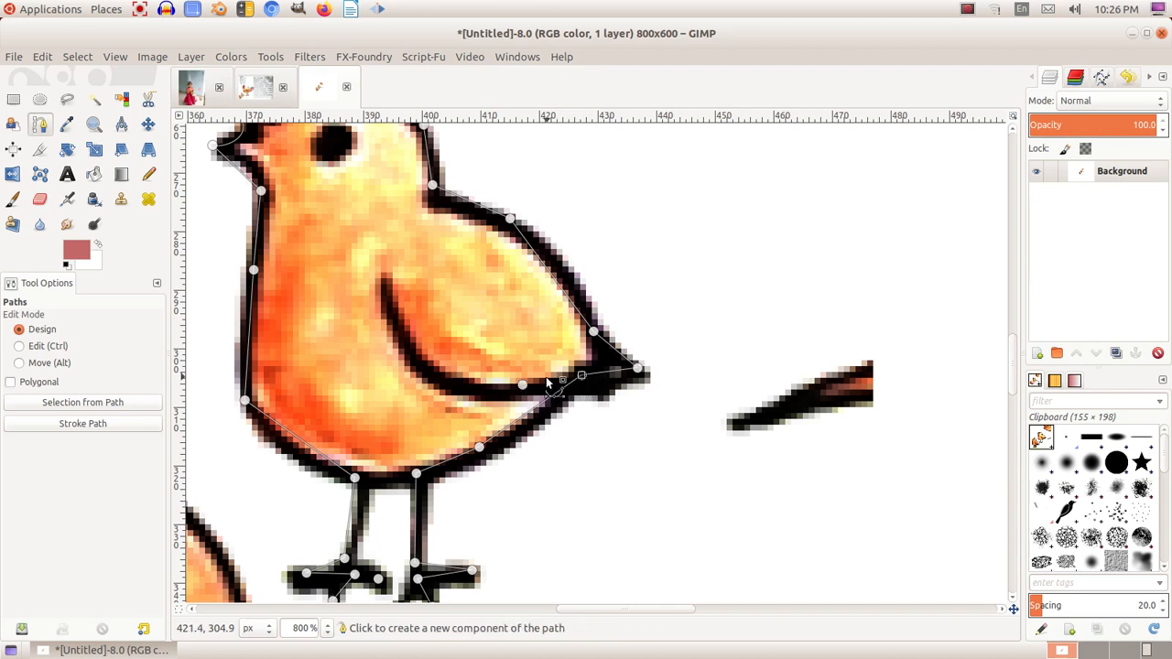
ctrl+click(523, 385)
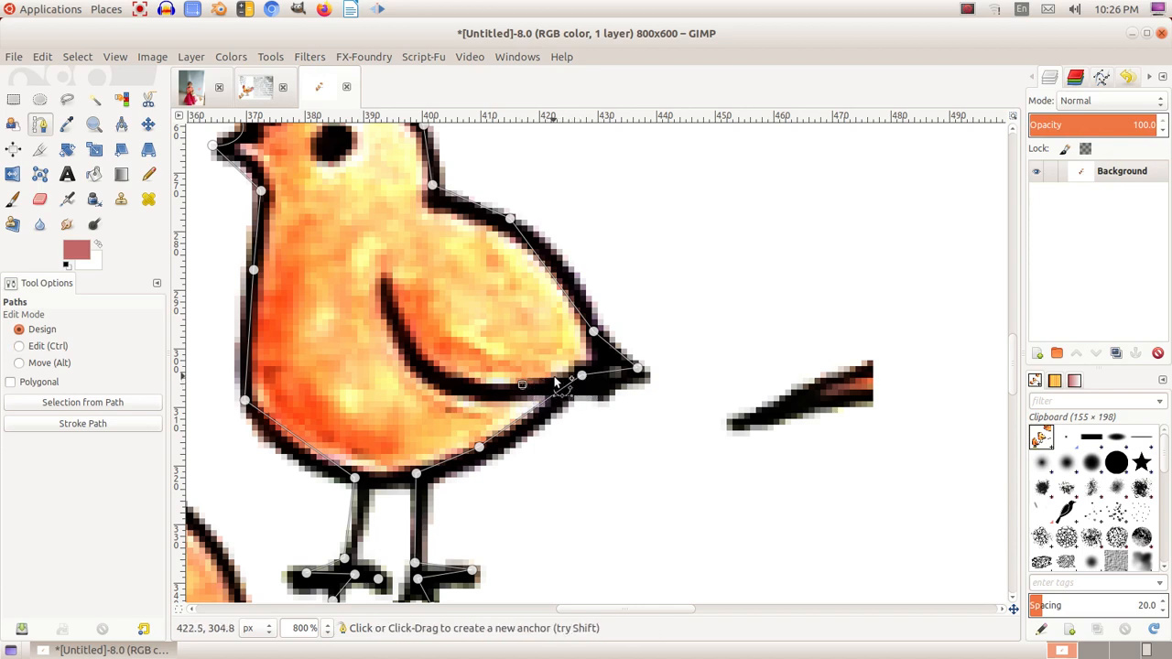
key(F11)
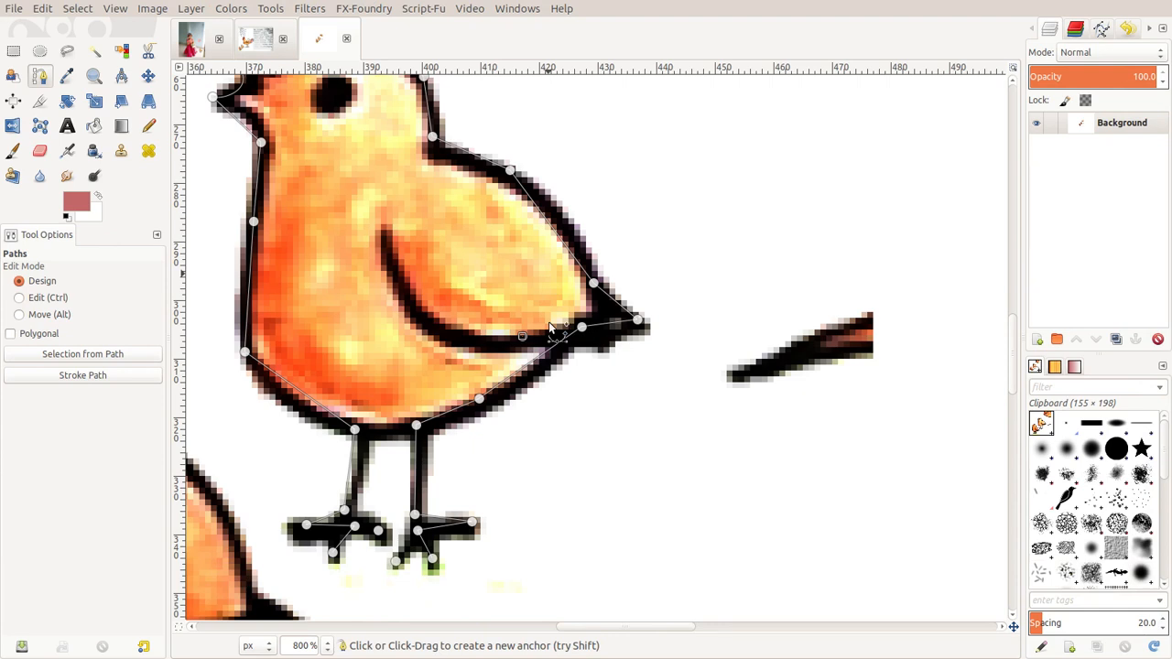
key(shift)
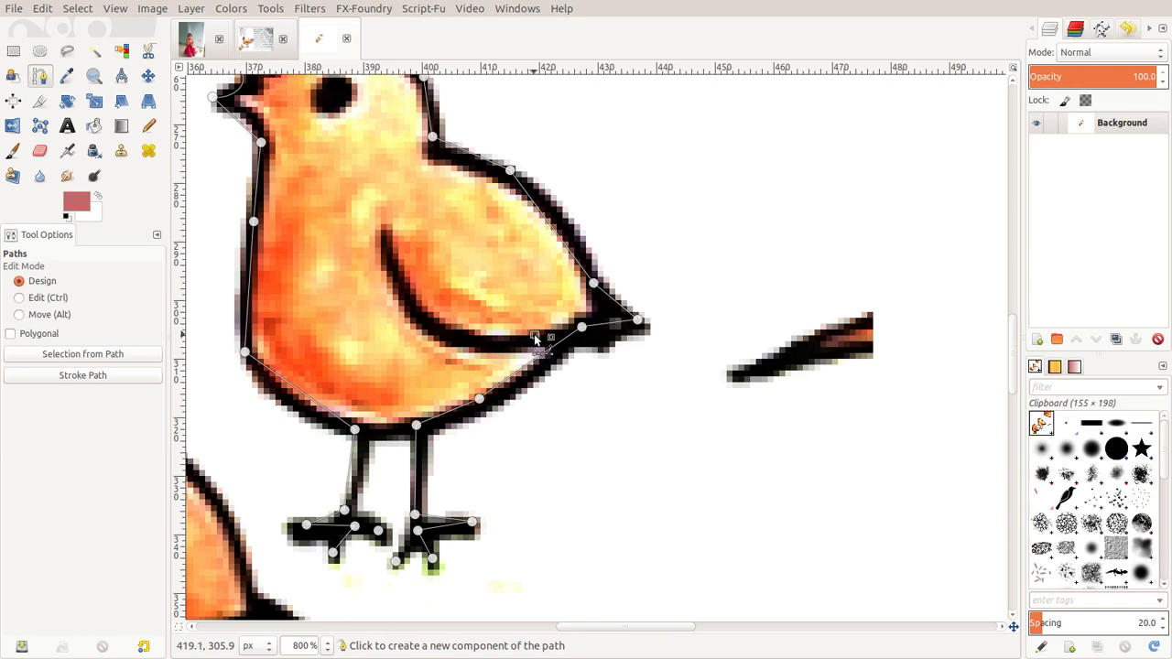
drag(510, 336, 485, 336)
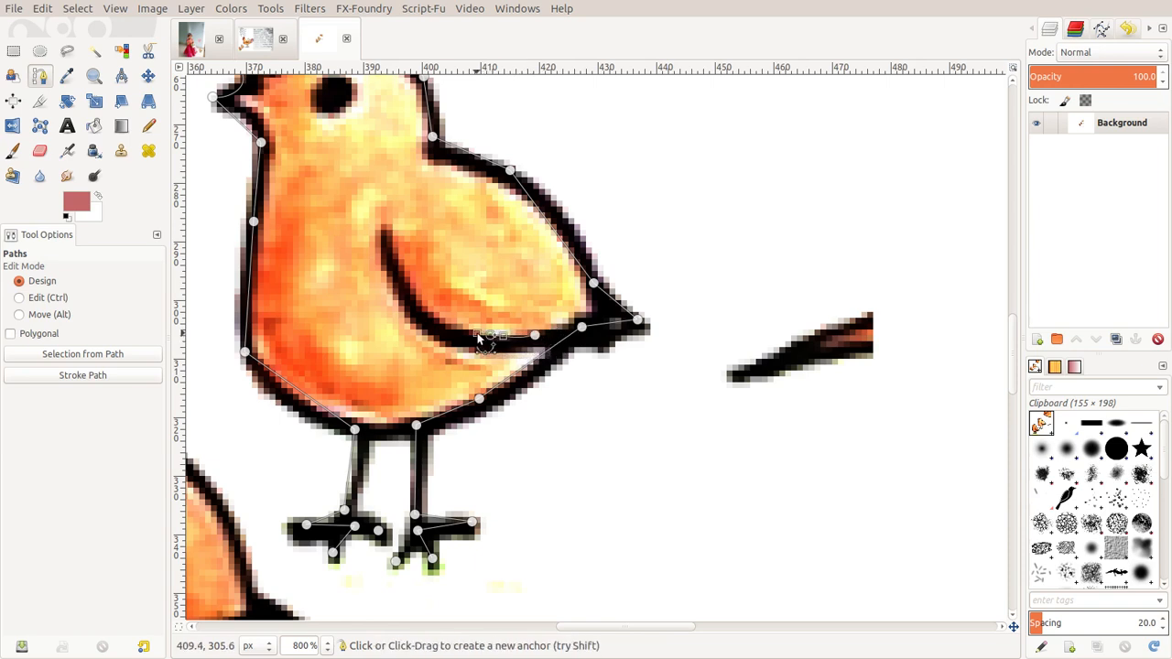
click(428, 310)
drag(426, 309, 454, 335)
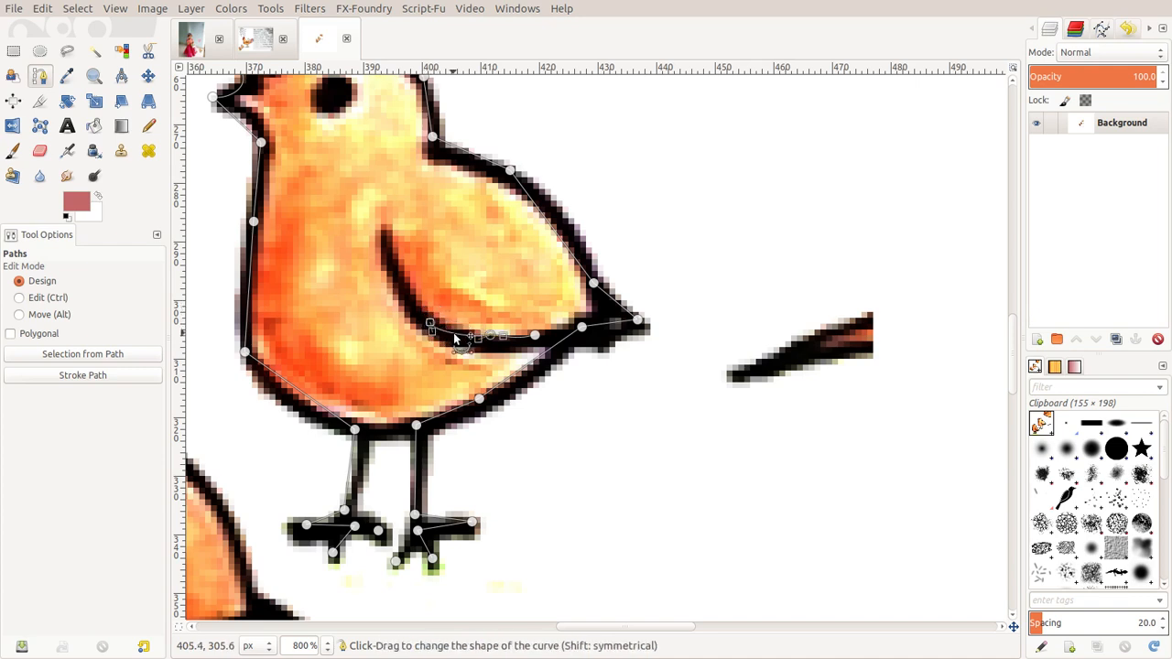
click(385, 235)
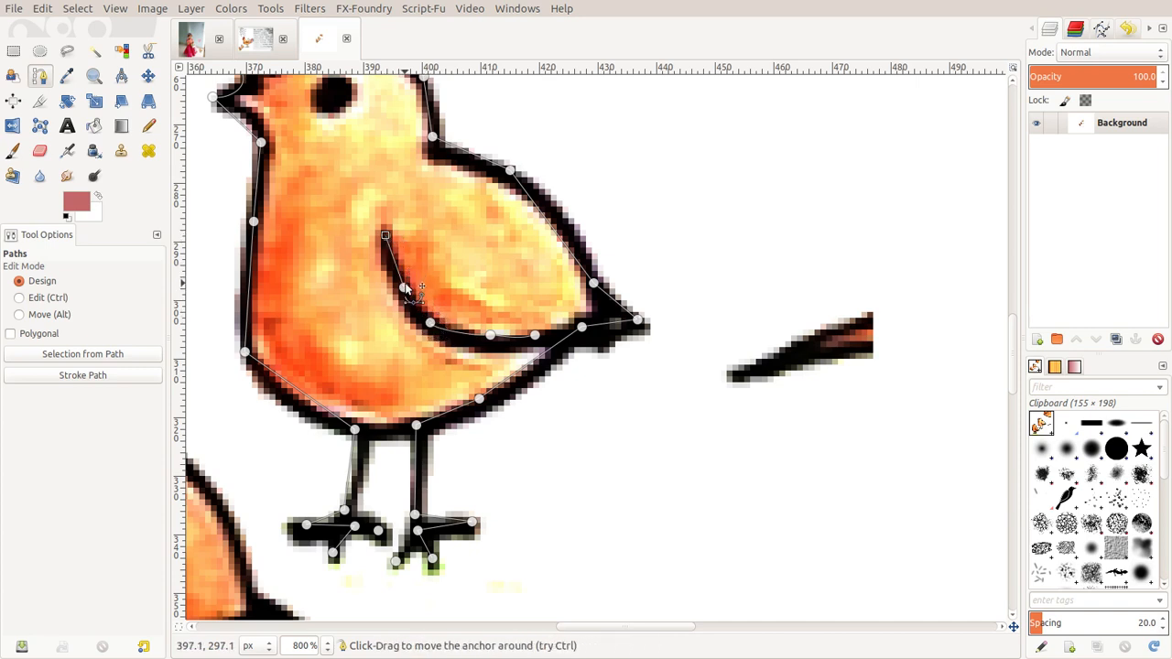
- Merge the surplus wing anchor, curve the wing path along its drawn line and join its rear end to the tail anchor
drag(406, 285, 430, 323)
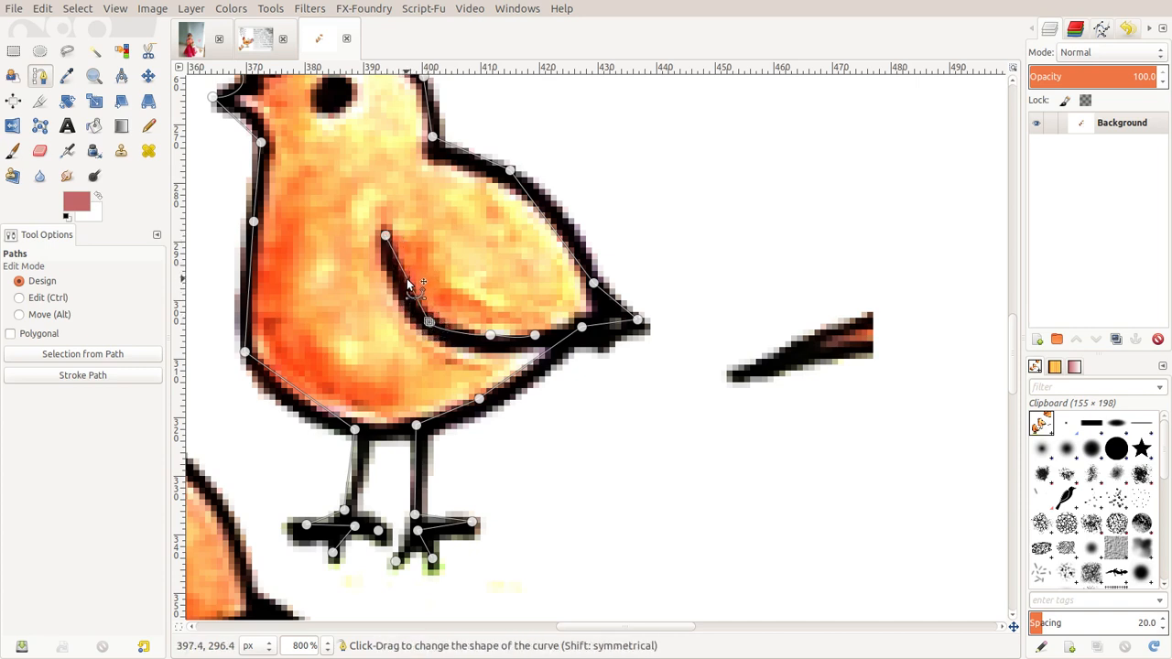
drag(408, 281, 406, 291)
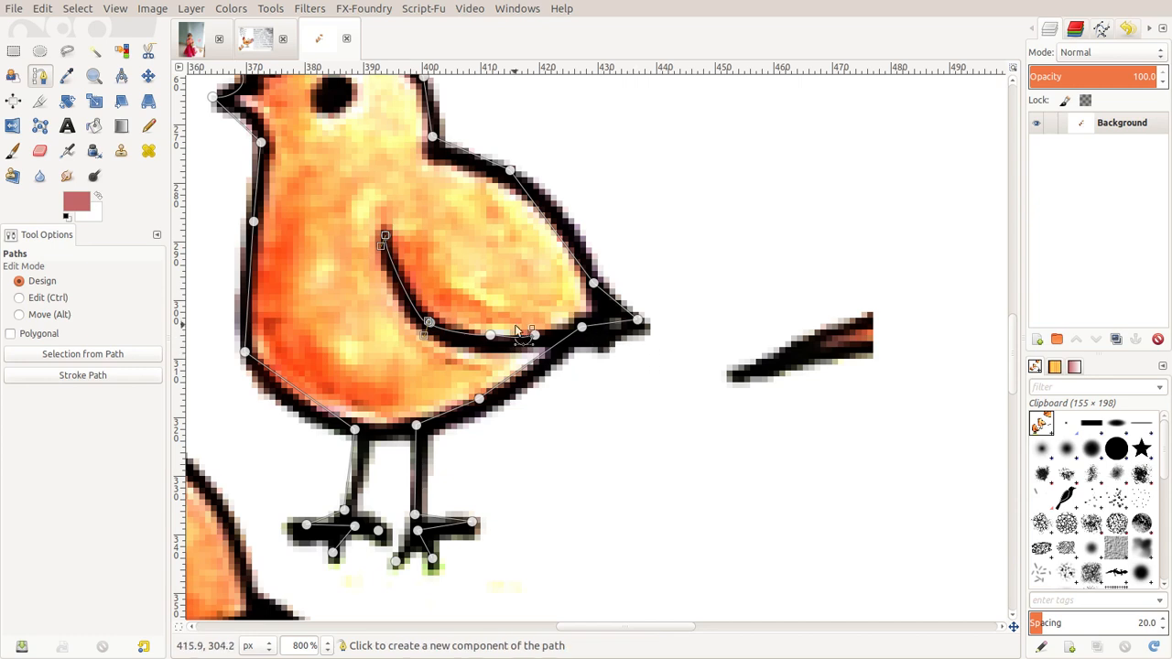
drag(535, 335, 581, 327)
click(531, 338)
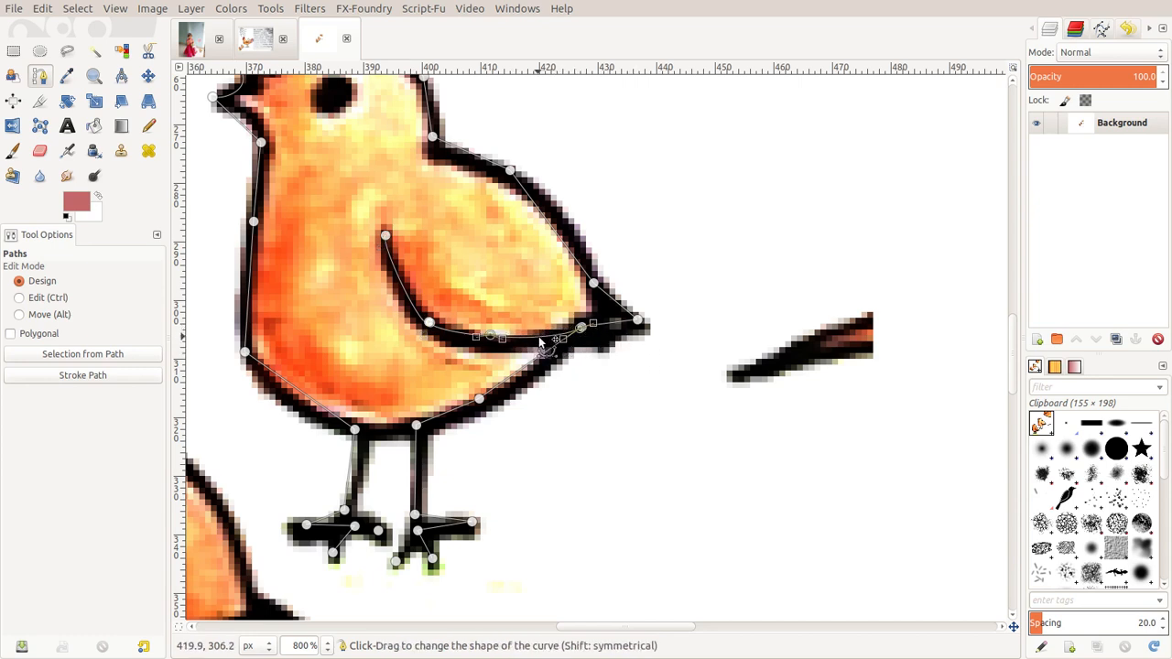
- Curve the outline segments along the lower back, belly, breast and throat to match the drawn chick
click(549, 216)
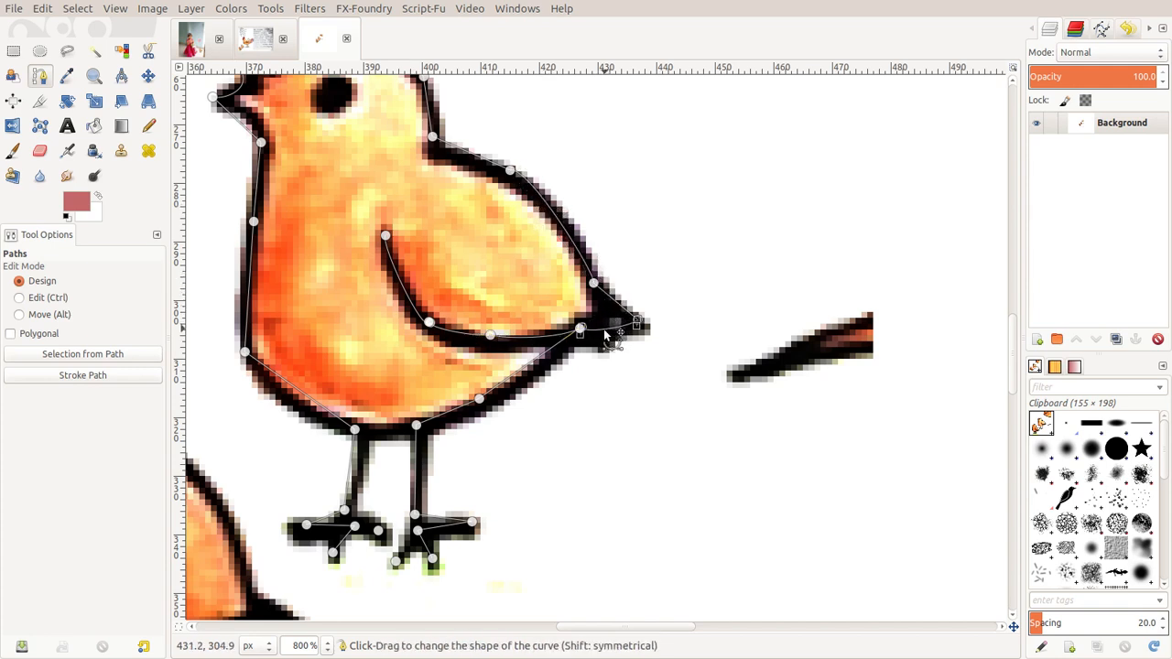
click(560, 356)
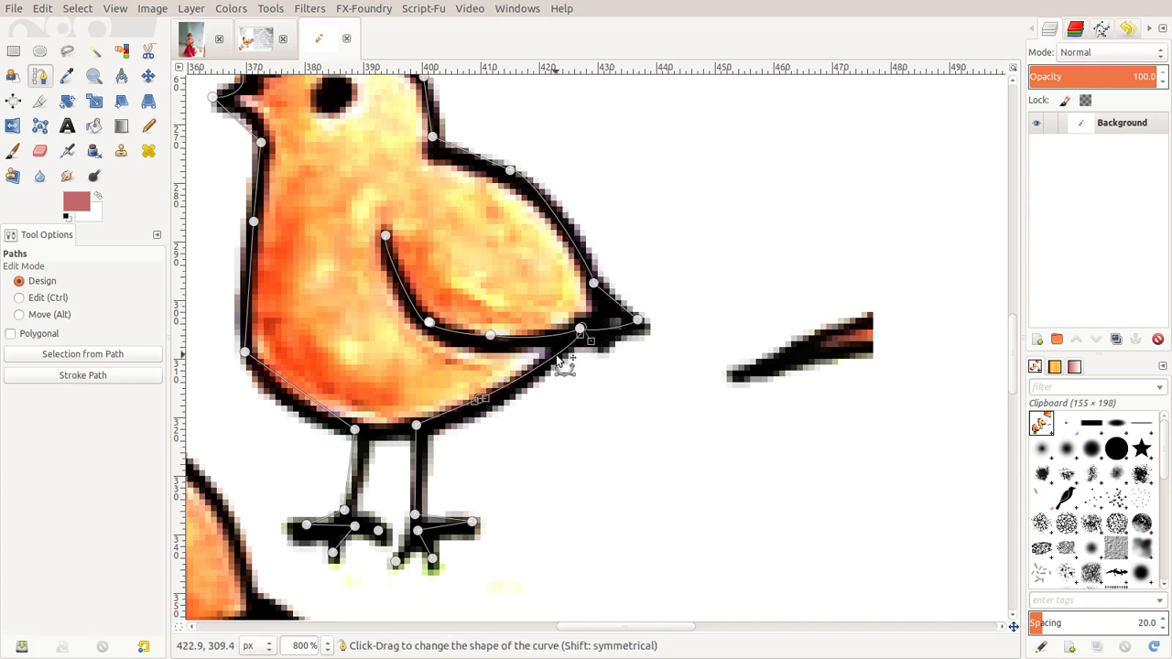
click(453, 417)
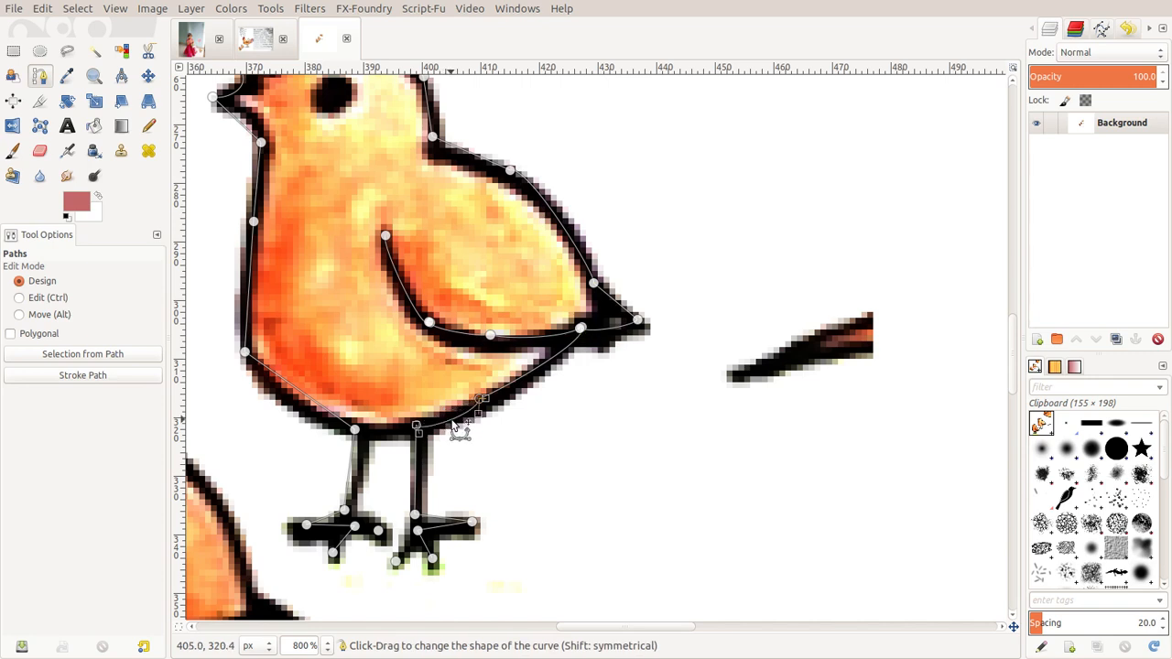
click(305, 411)
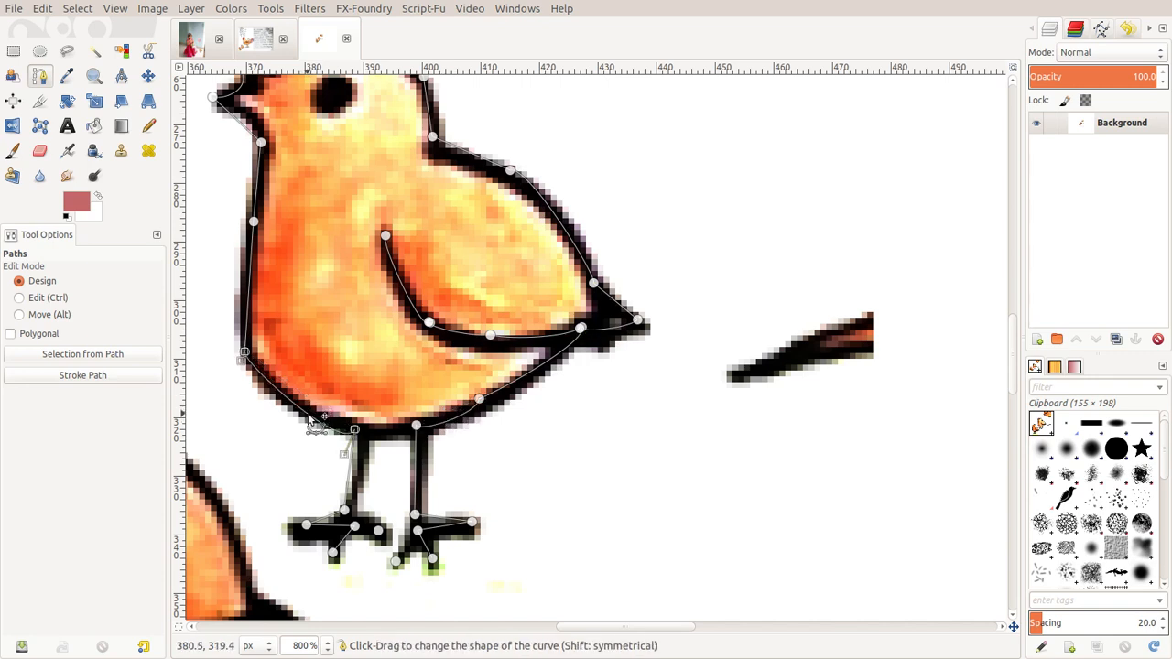
click(250, 283)
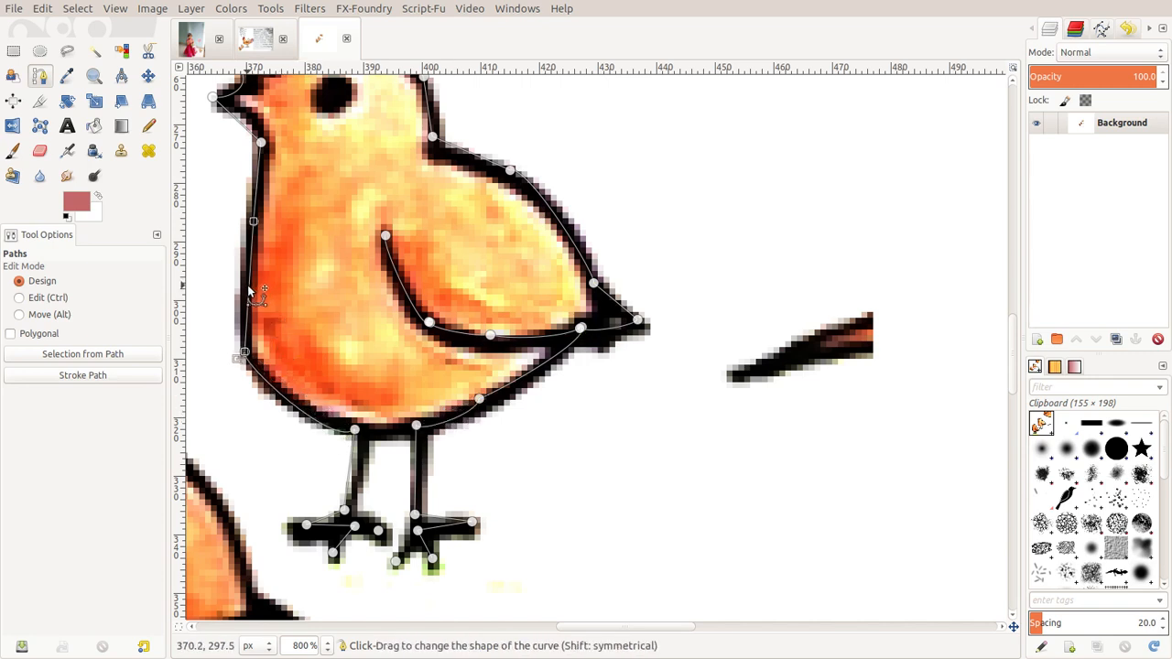
click(260, 189)
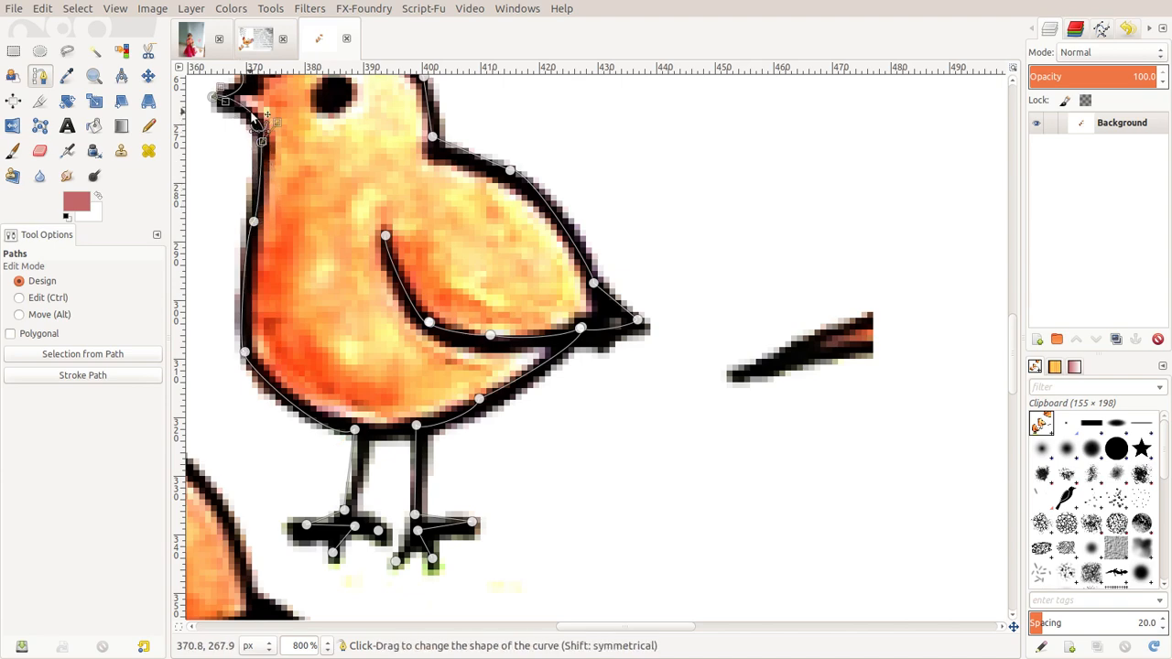
- Adjust the anchors and curve the outline segments over the head, nape and upper back to match the drawing
scroll(266, 257, up, 5)
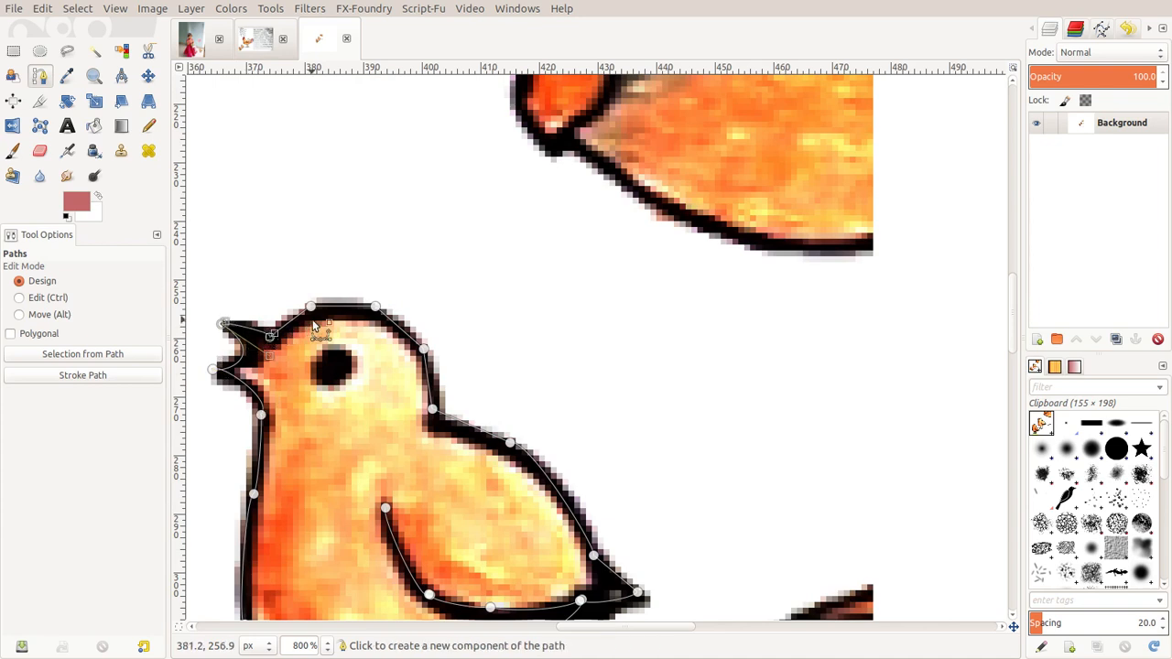
click(317, 311)
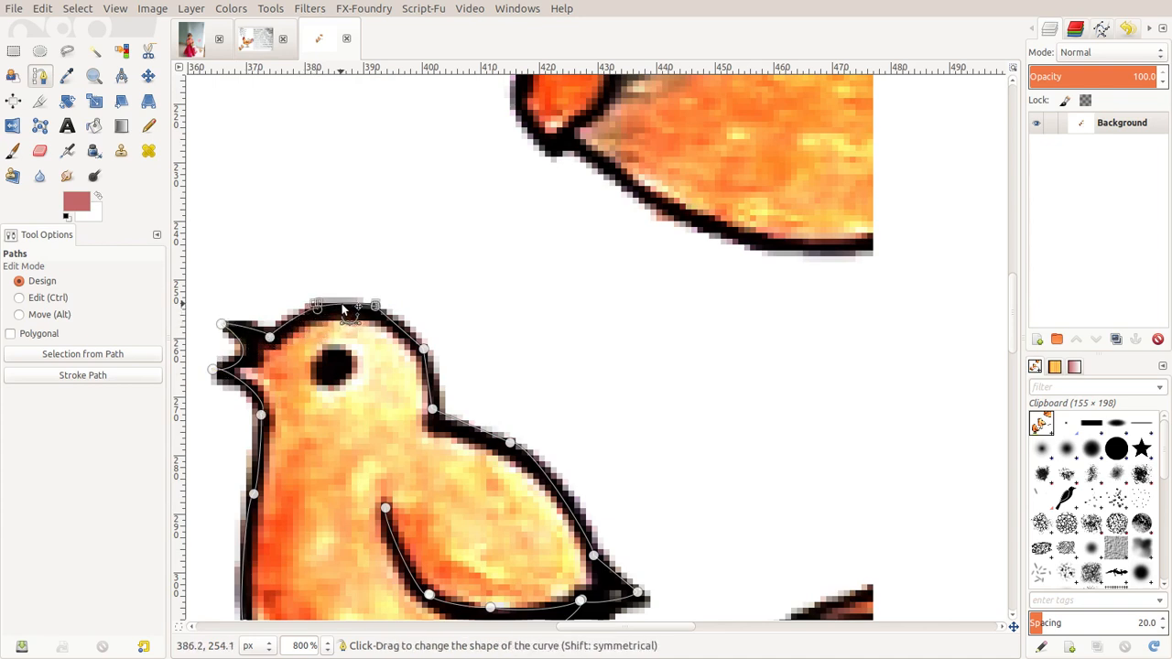
click(432, 381)
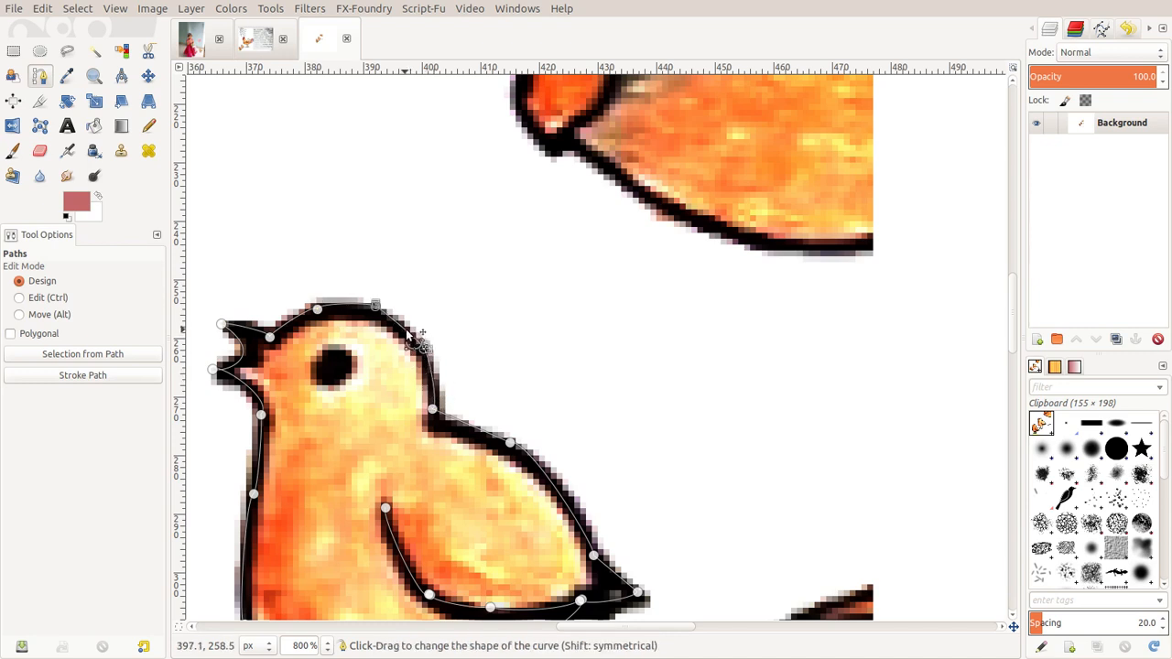
click(478, 430)
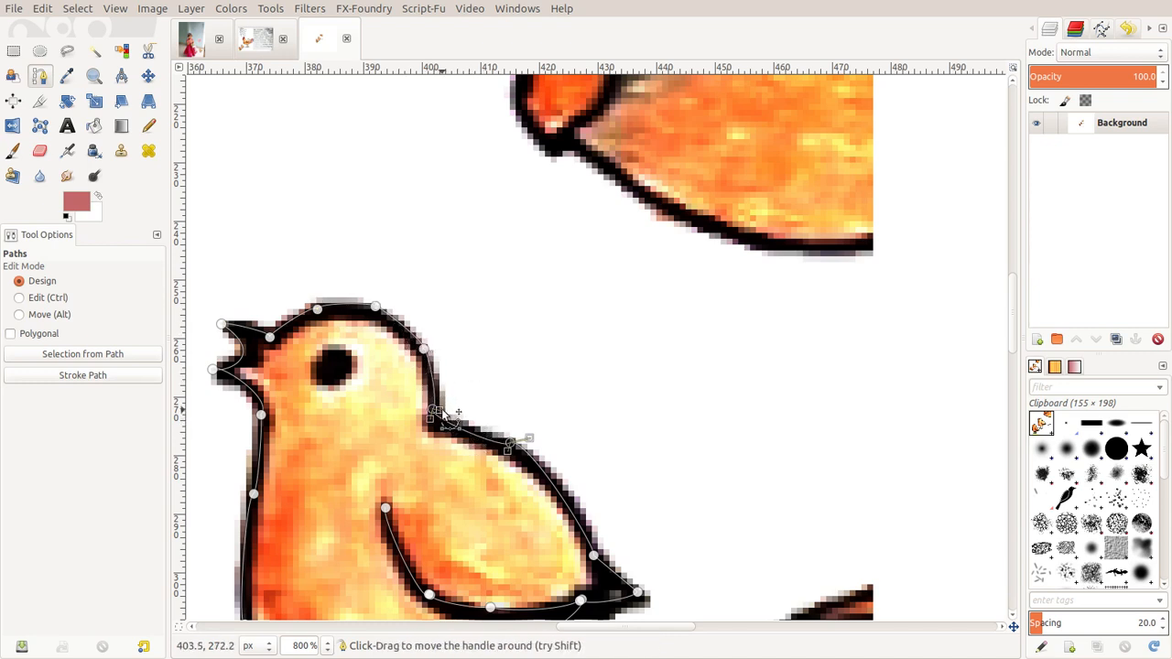
drag(435, 410, 437, 414)
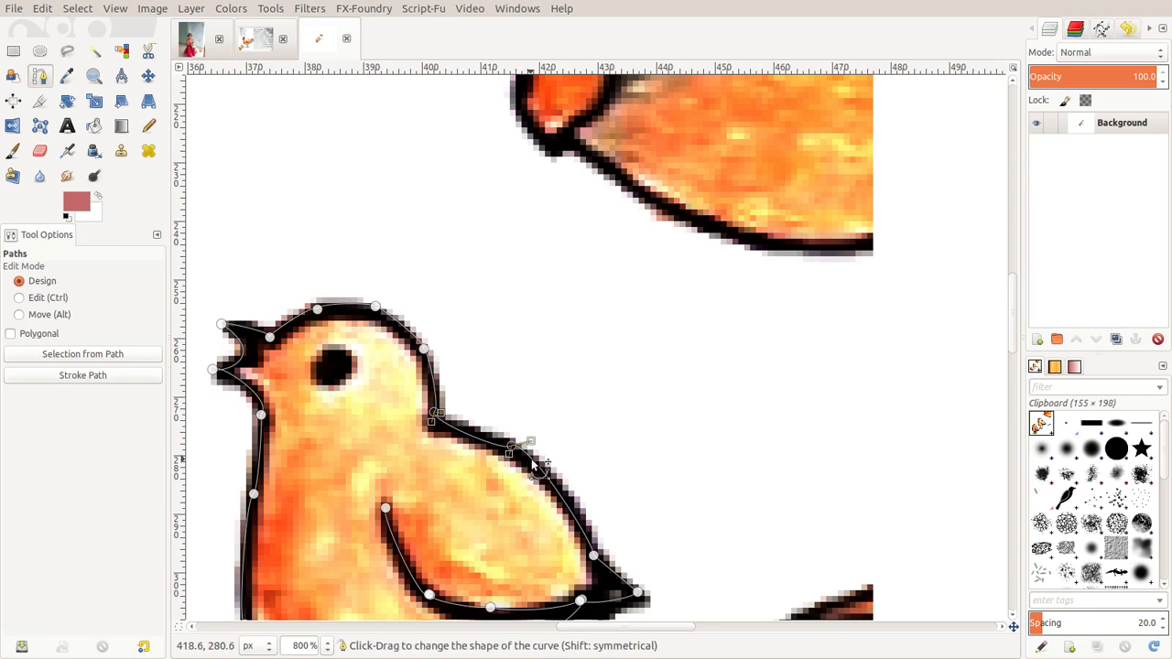
drag(532, 459, 543, 469)
- Try stroking the chick path on the background layer with a 4 px antialiased solid-color line, and undo the stroke
scroll(604, 445, down, 2)
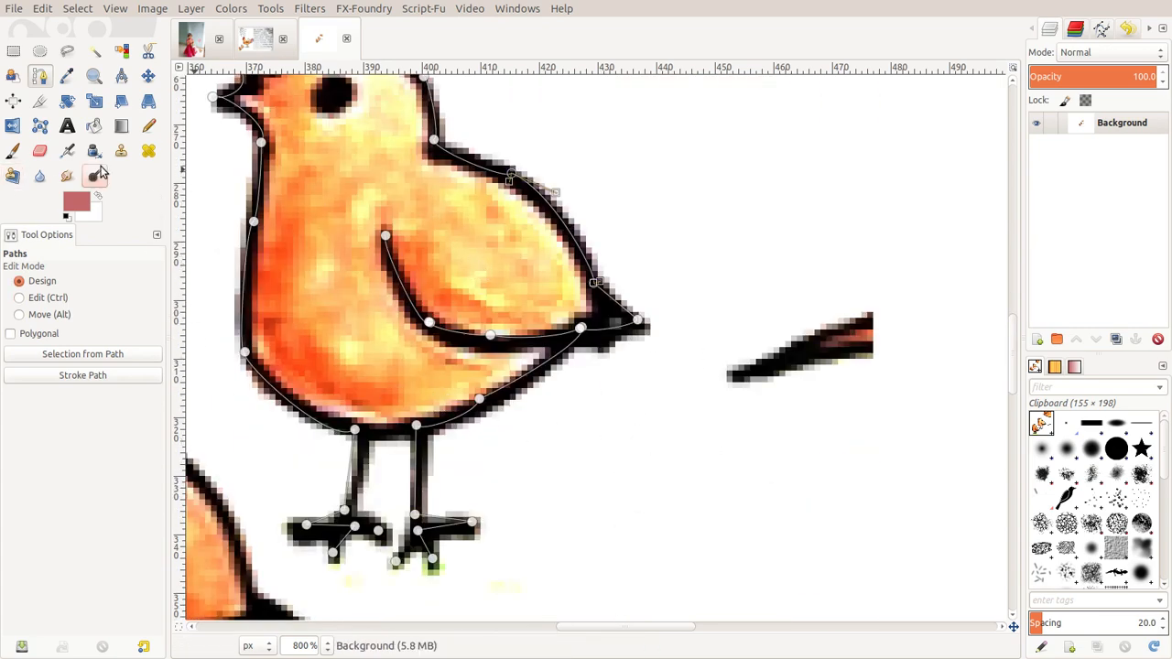
click(95, 378)
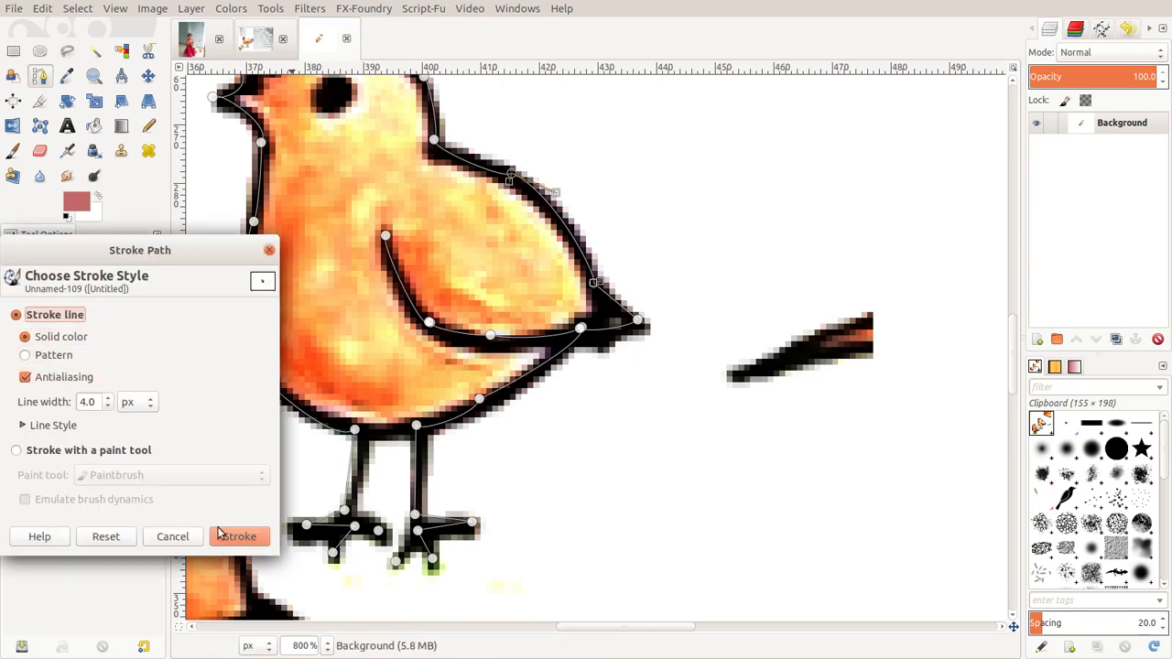
click(239, 538)
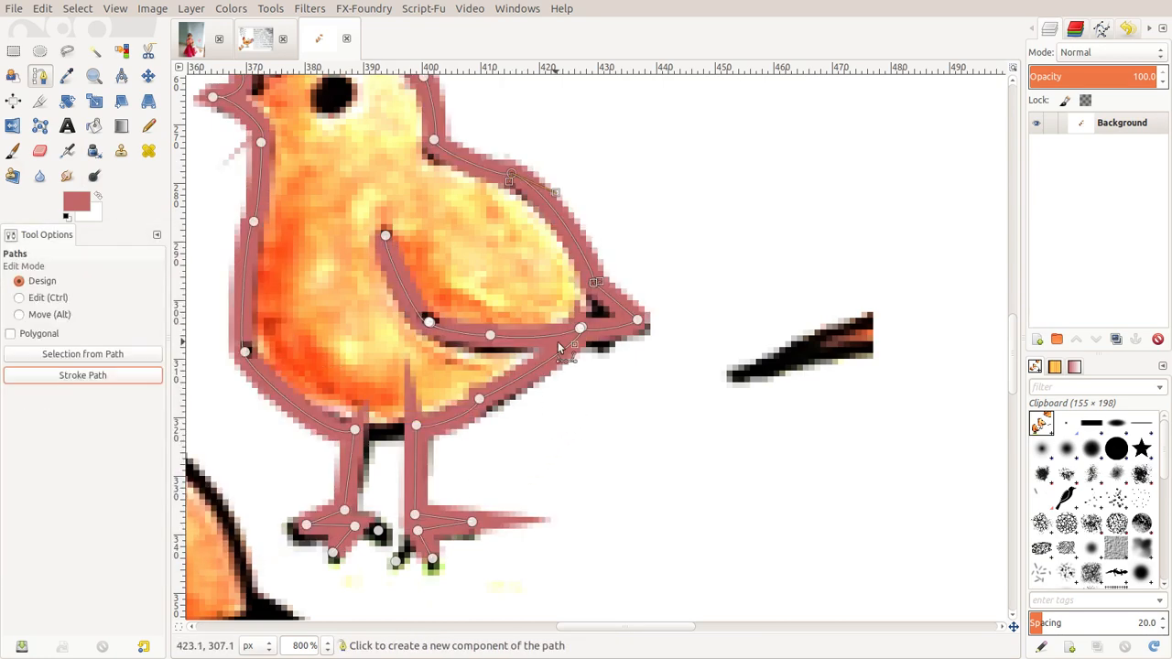
scroll(561, 349, down, 5)
scroll(641, 357, down, 3)
scroll(659, 366, up, 8)
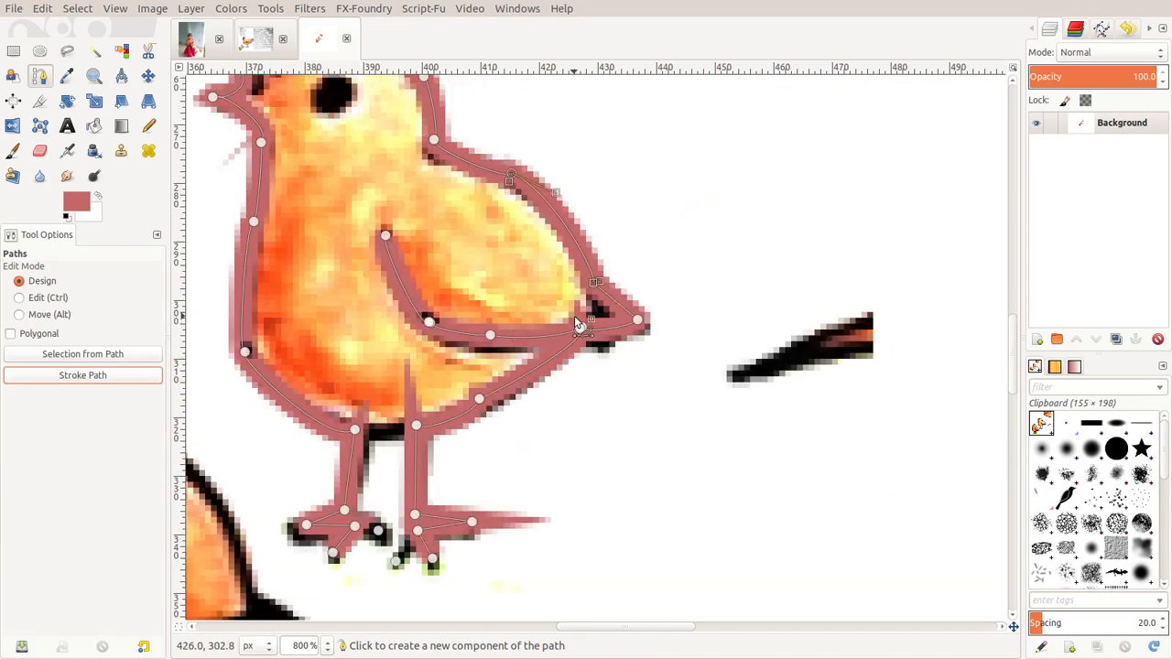
key(ctrl+z)
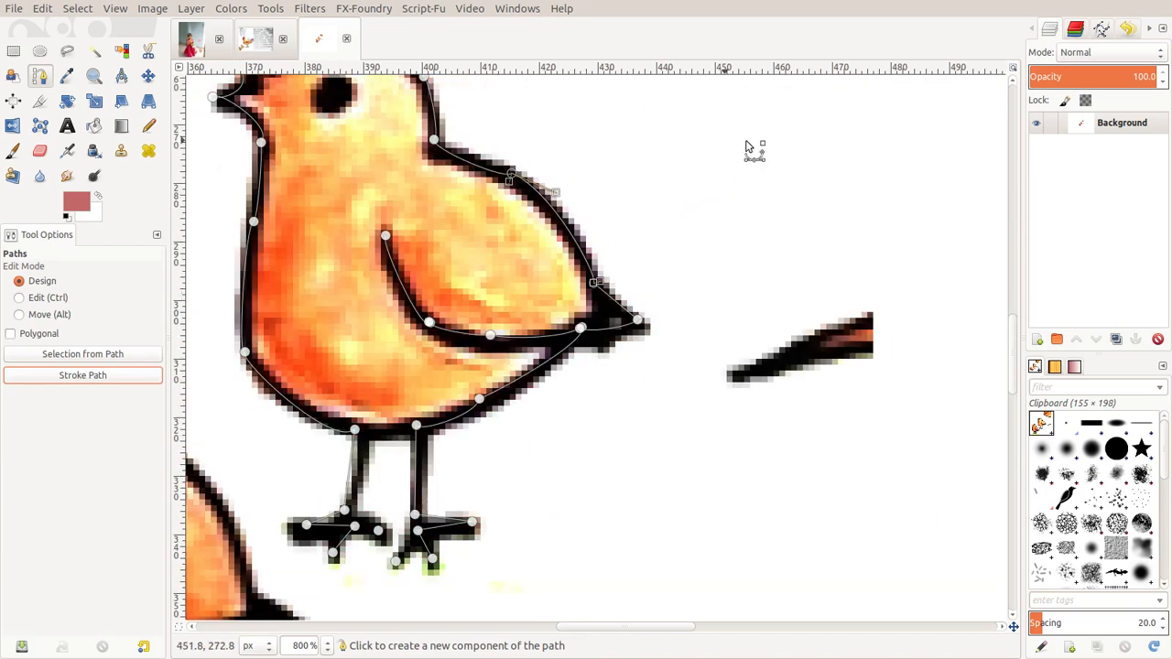
- Add a new transparent 800 x 600 px layer above the background
right_click(1085, 131)
click(1026, 160)
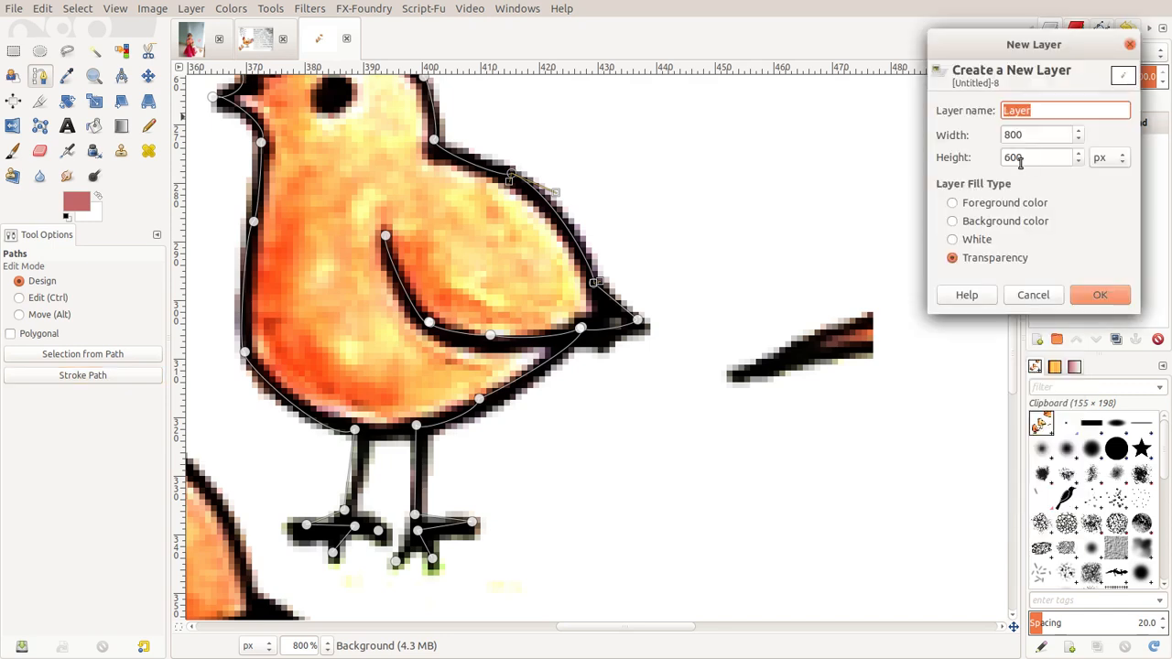
click(1088, 297)
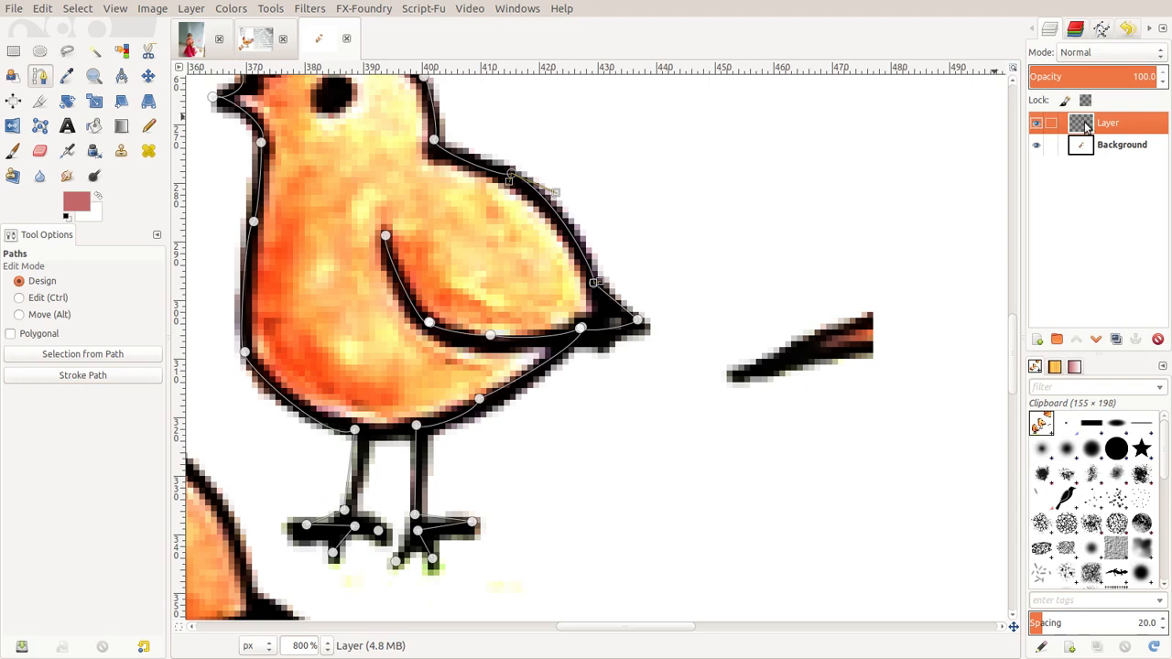
- Stroke the chick path on the new layer with a 4 px antialiased solid-color line, hide the background layer and deselect the path
click(65, 378)
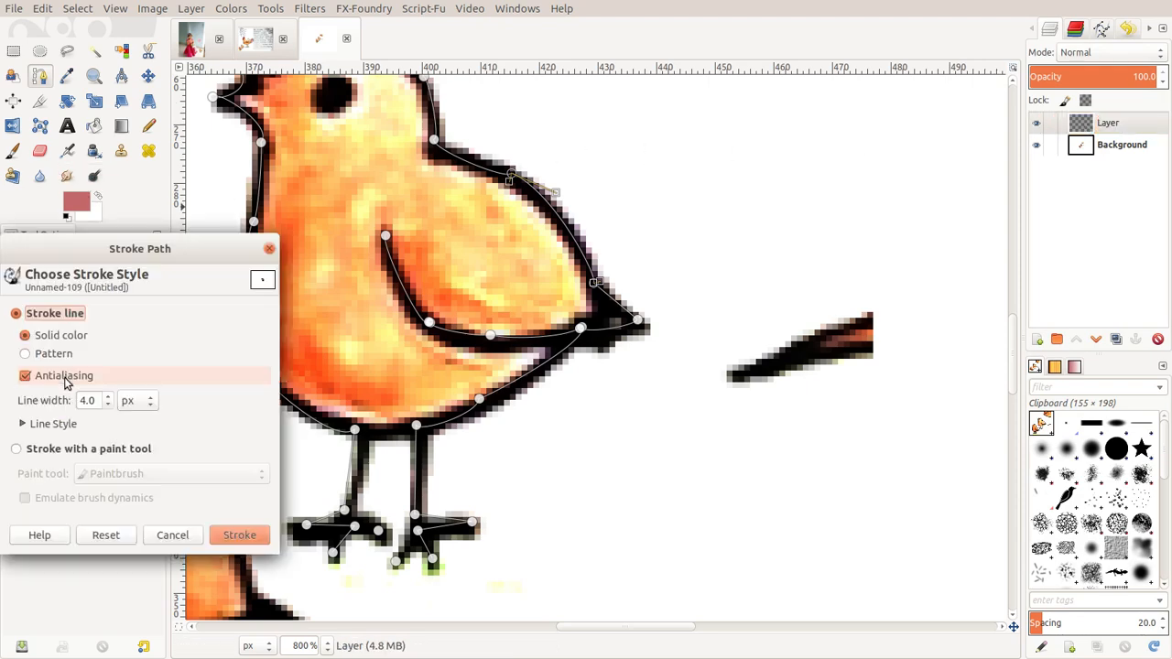
click(240, 536)
click(1037, 145)
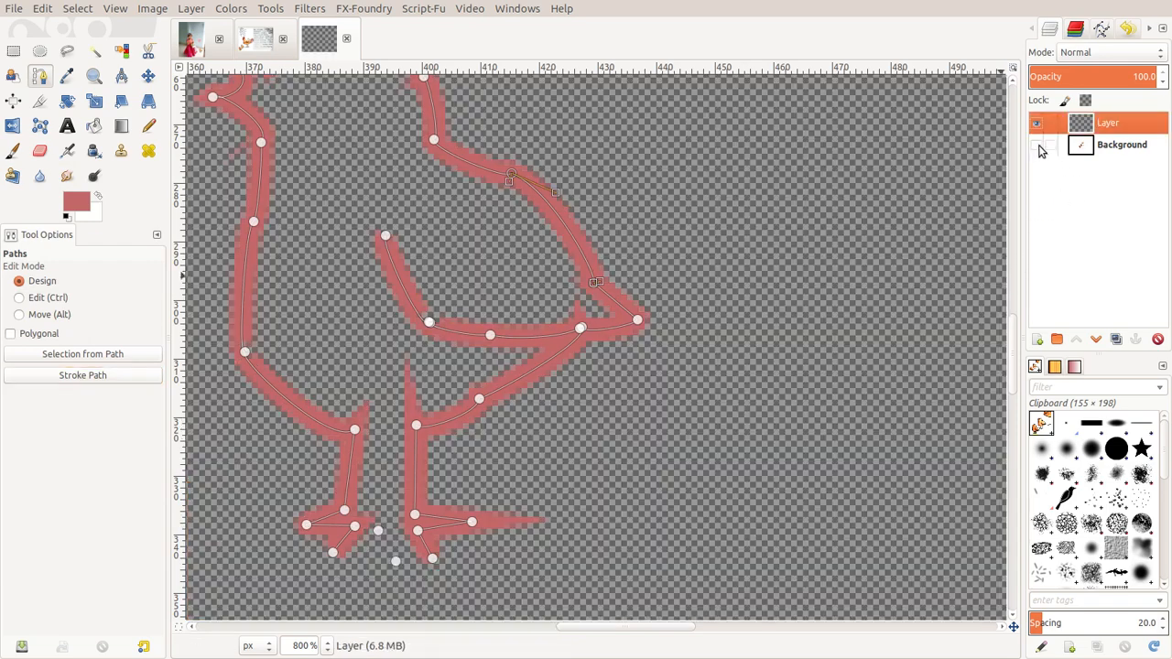
scroll(681, 326, down, 3)
scroll(712, 326, up, 1)
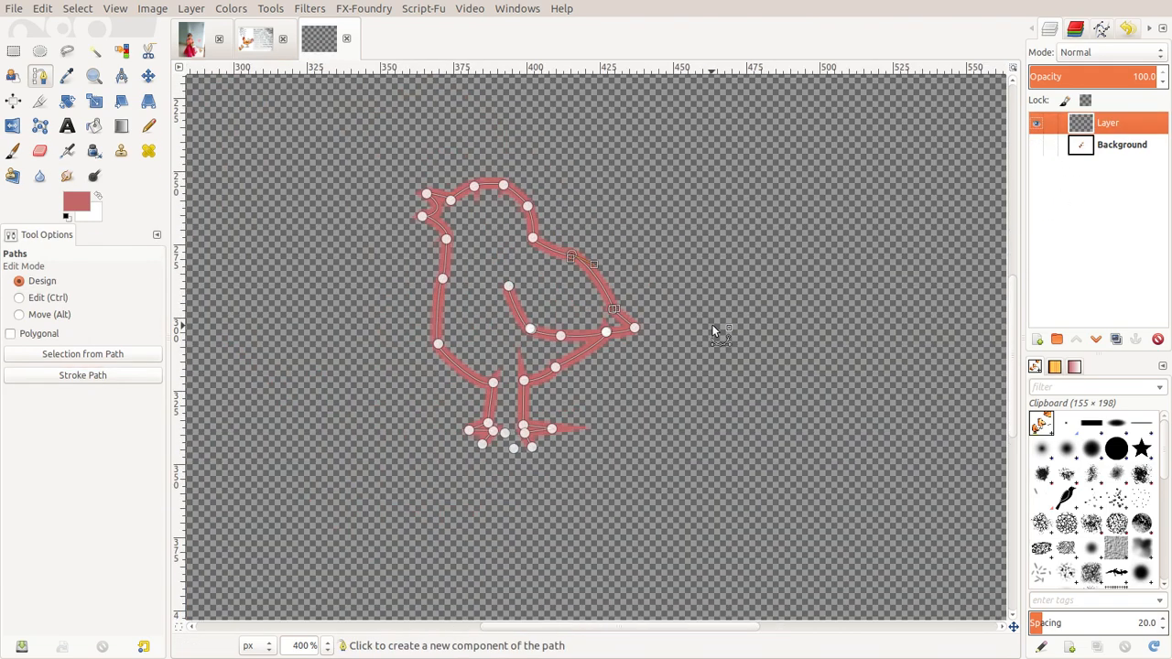
key(Escape)
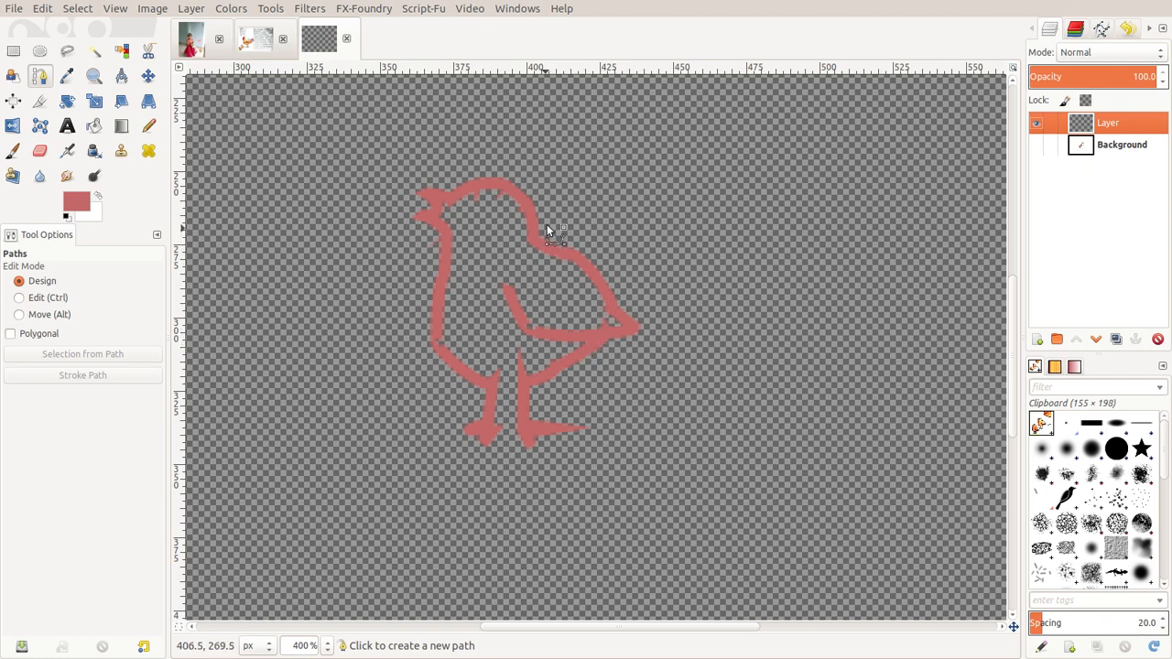
- Select the background layer and switch to the Chick and child.jpg image
click(1078, 147)
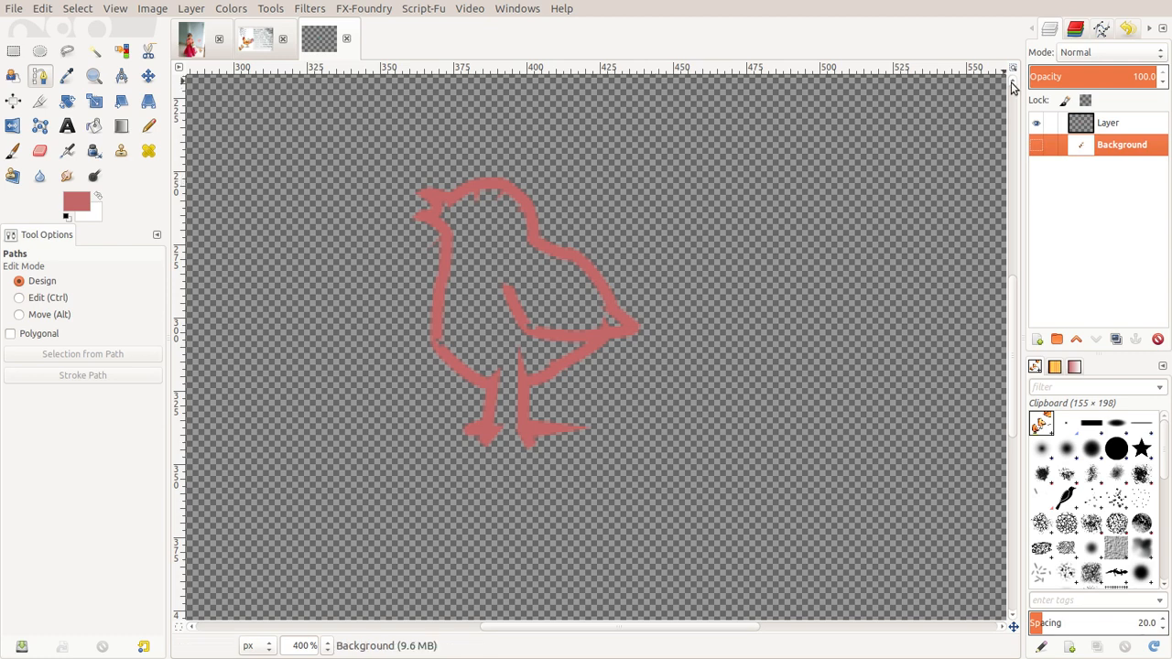
click(200, 52)
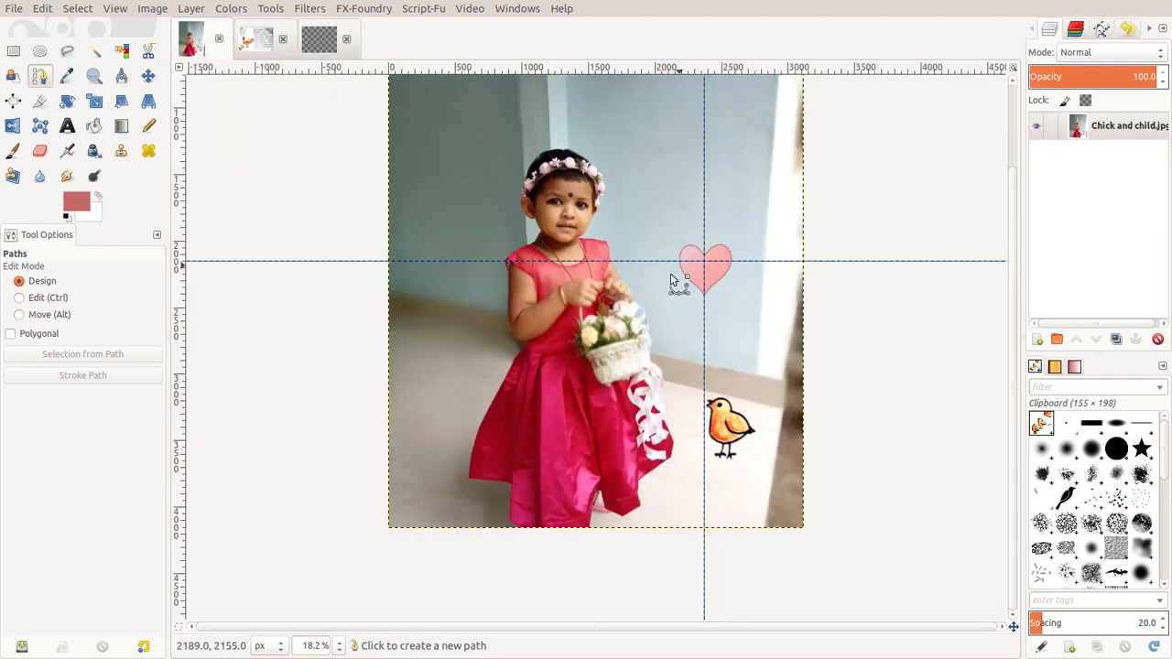